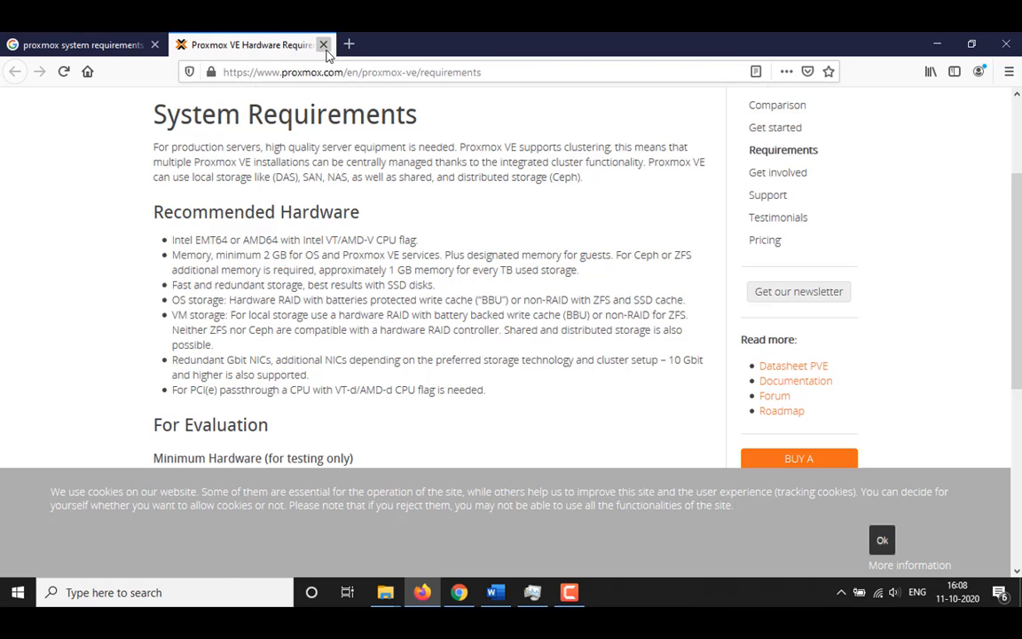
- Close the Proxmox VE Hardware Requirements tab to return to the Google results
{"action": "left_click", "coordinate": [324, 44]}
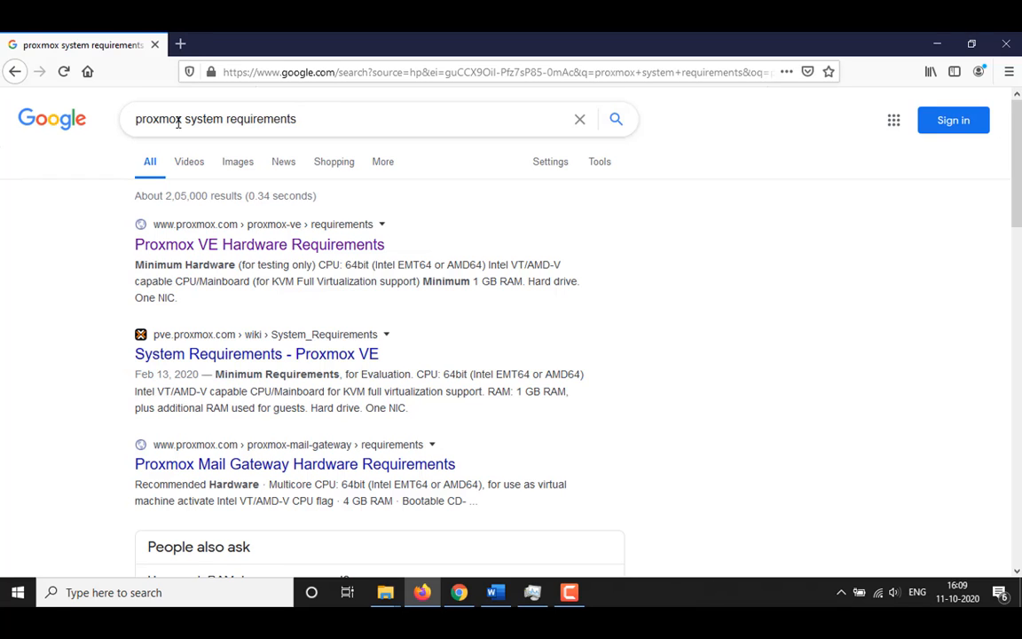
- Search Google for 'proxmox' and open the Proxmox downloads page's ISO installer list
{"action": "left_click", "coordinate": [329, 119]}
{"action": "key", "text": "BackSpace"}
{"action": "key", "text": "BackSpace"}
{"action": "key", "text": "BackSpace"}
{"action": "key", "text": "BackSpace"}
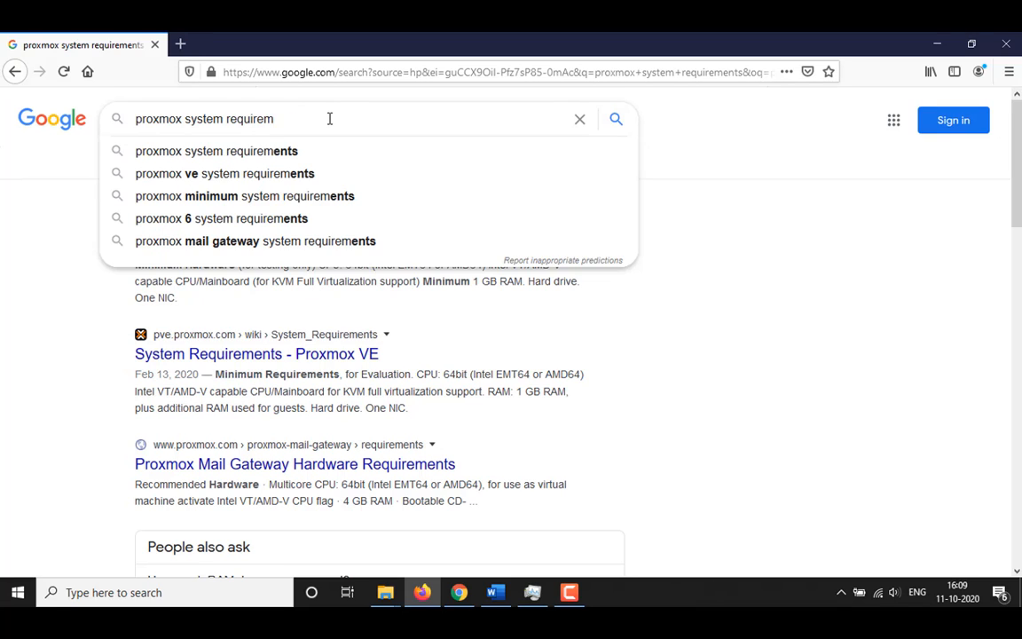
{"action": "key", "text": "BackSpace"}
{"action": "key", "text": "BackSpace"}
{"action": "key", "text": "BackSpace"}
{"action": "key", "text": "BackSpace"}
{"action": "key", "text": "BackSpace"}
{"action": "key", "text": "BackSpace"}
{"action": "key", "text": "BackSpace"}
{"action": "key", "text": "BackSpace"}
{"action": "key", "text": "BackSpace"}
{"action": "key", "text": "BackSpace"}
{"action": "key", "text": "BackSpace"}
{"action": "key", "text": "BackSpace"}
{"action": "key", "text": "BackSpace"}
{"action": "key", "text": "BackSpace"}
{"action": "key", "text": "BackSpace"}
{"action": "key", "text": "Return"}
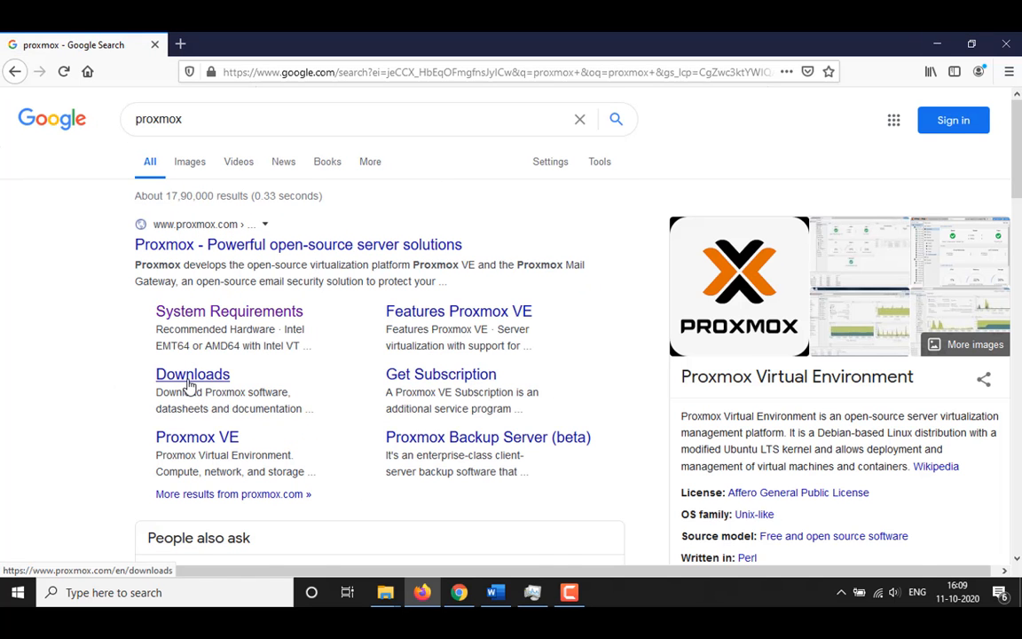
{"action": "left_click", "coordinate": [189, 375]}
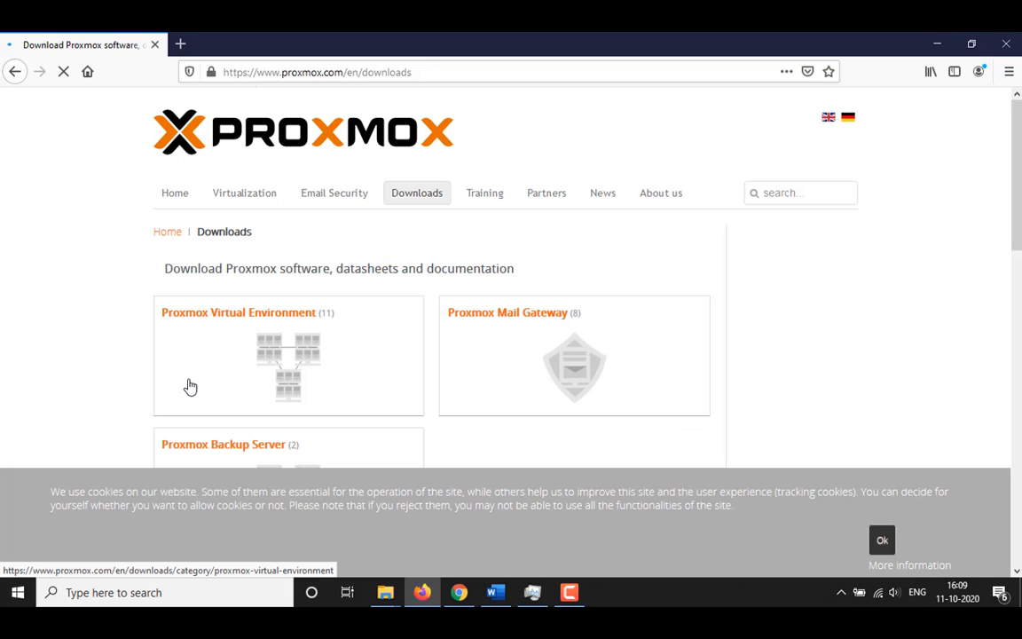
{"action": "scroll", "coordinate": [171, 266], "scroll_direction": "down", "scroll_amount": 5}
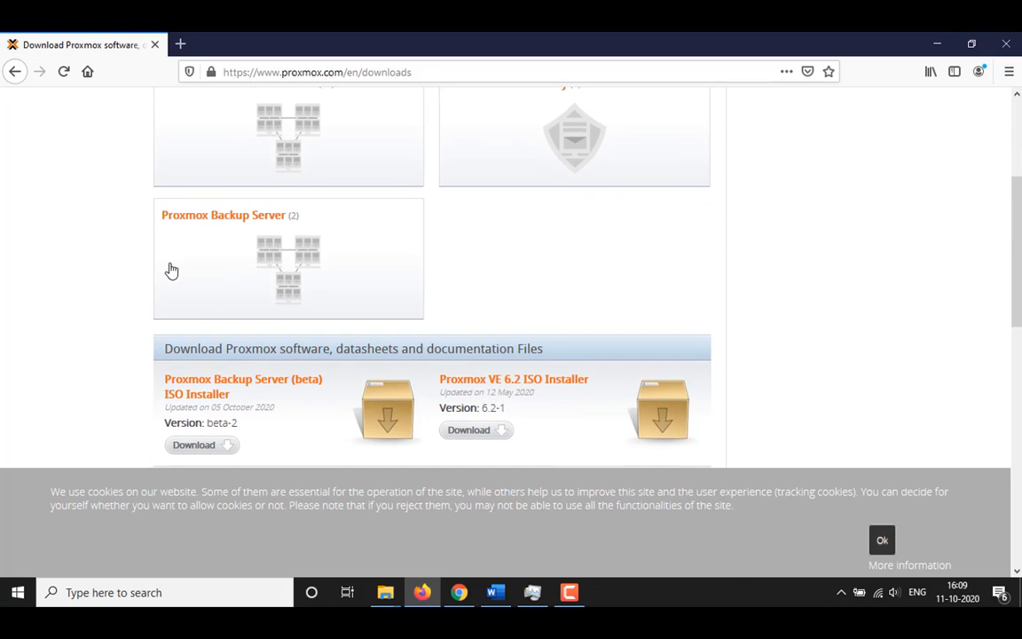
{"action": "scroll", "coordinate": [196, 292], "scroll_direction": "down", "scroll_amount": 3}
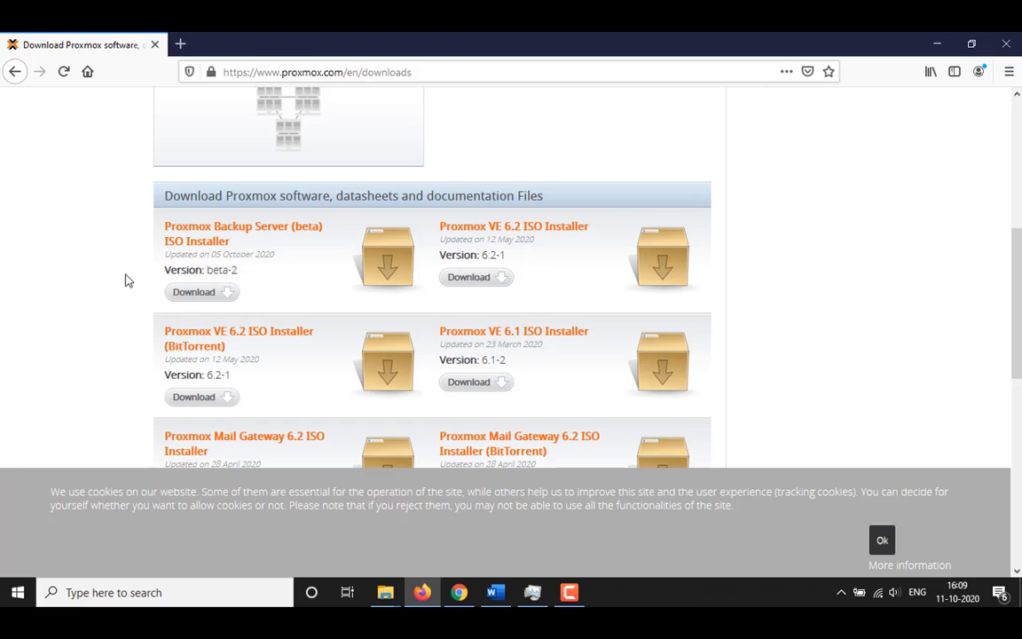
- Save the Proxmox VE 6.1 ISO installer, check its download progress, and switch to the VM
{"action": "left_click", "coordinate": [475, 383]}
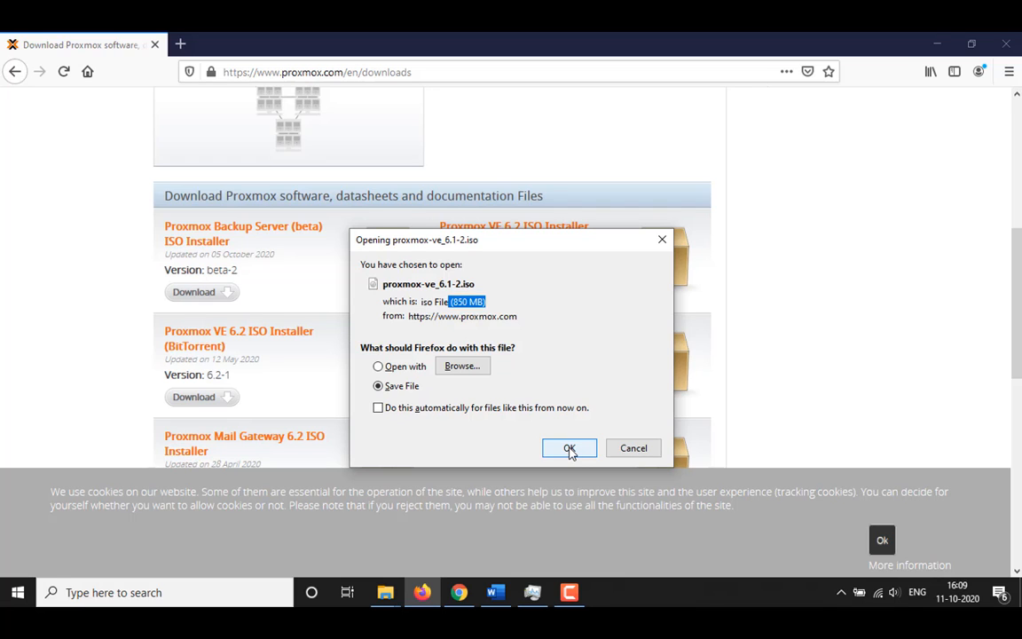
{"action": "left_click", "coordinate": [569, 448]}
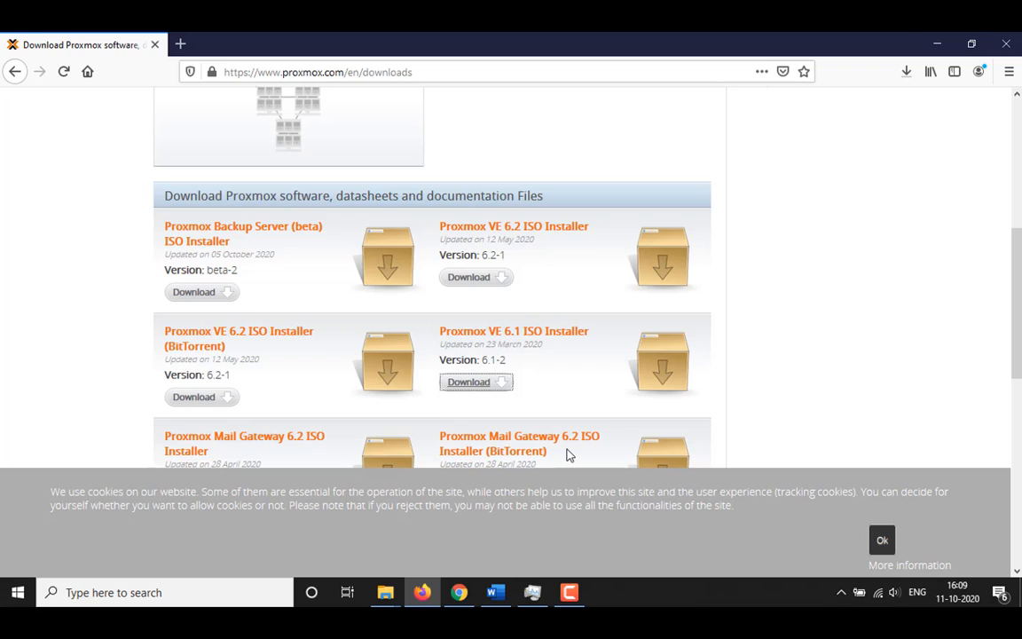
{"action": "left_click", "coordinate": [907, 73]}
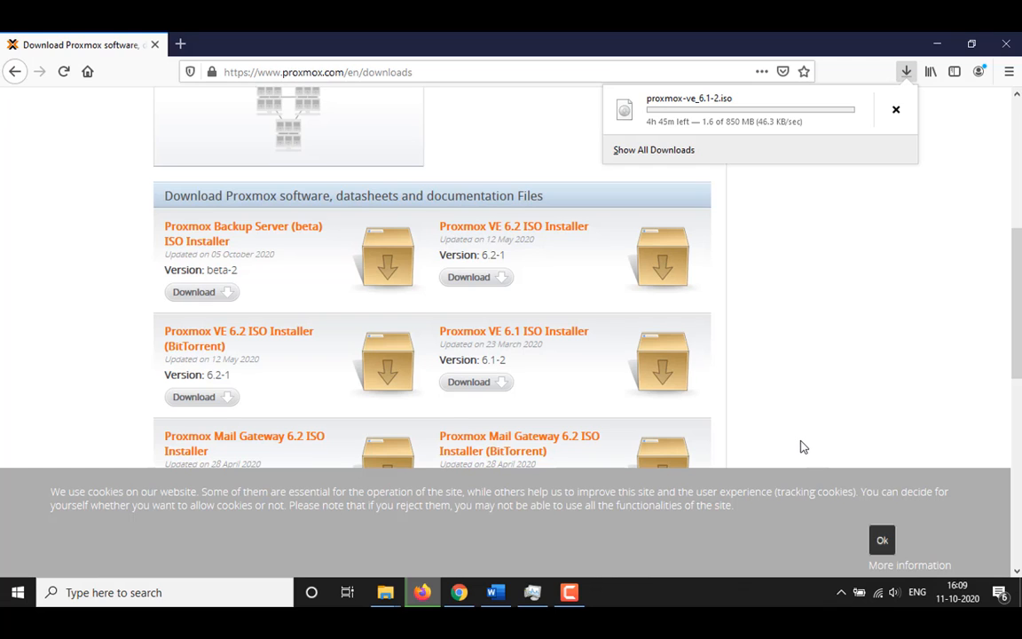
{"action": "left_click", "coordinate": [568, 601]}
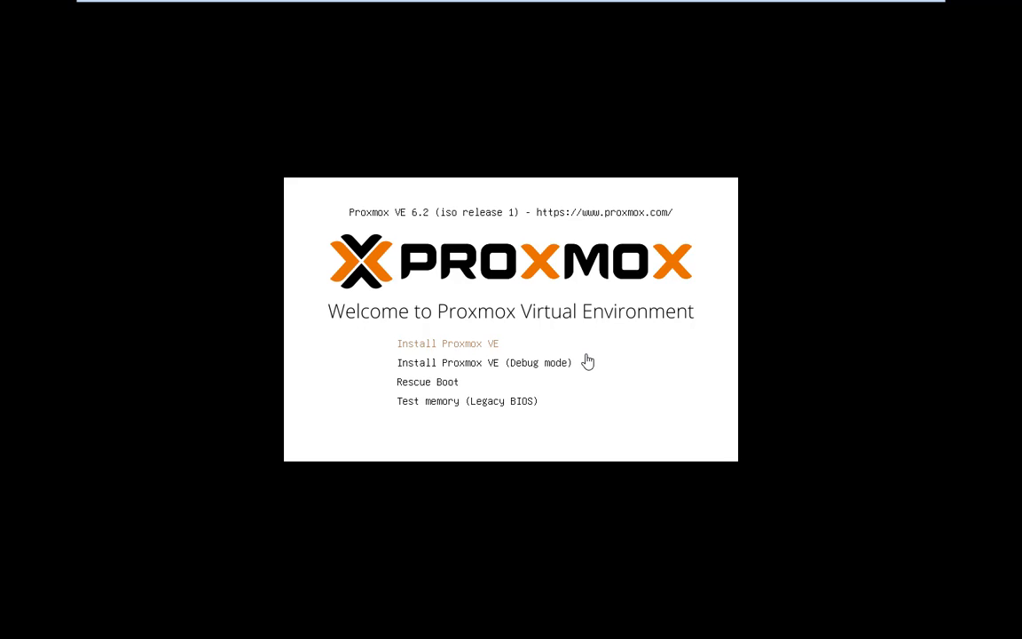
- Launch the standard Install Proxmox VE option and agree to the licence terms
{"action": "key", "text": "Down"}
{"action": "key", "text": "Up"}
{"action": "key", "text": "Down"}
{"action": "key", "text": "Down"}
{"action": "key", "text": "Down"}
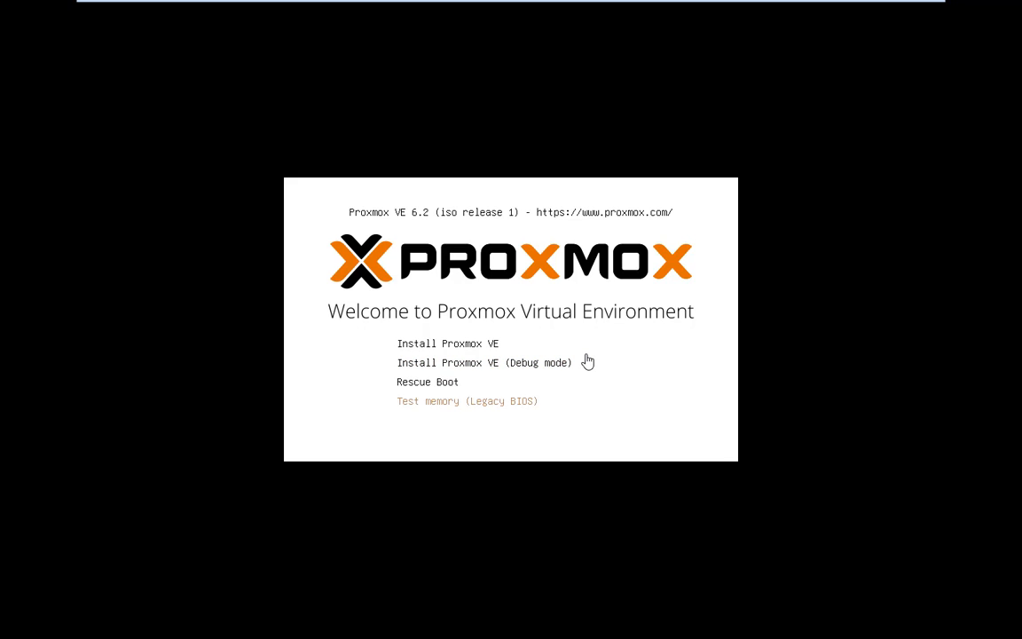
{"action": "key", "text": "Up"}
{"action": "key", "text": "Up"}
{"action": "key", "text": "Up"}
{"action": "key", "text": "Return"}
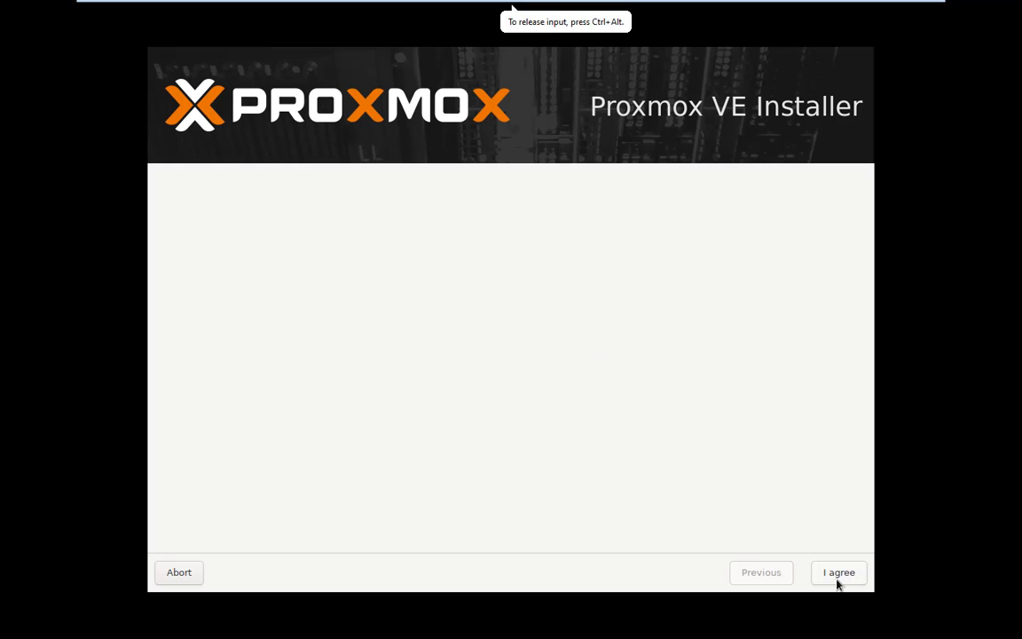
{"action": "left_click", "coordinate": [838, 575]}
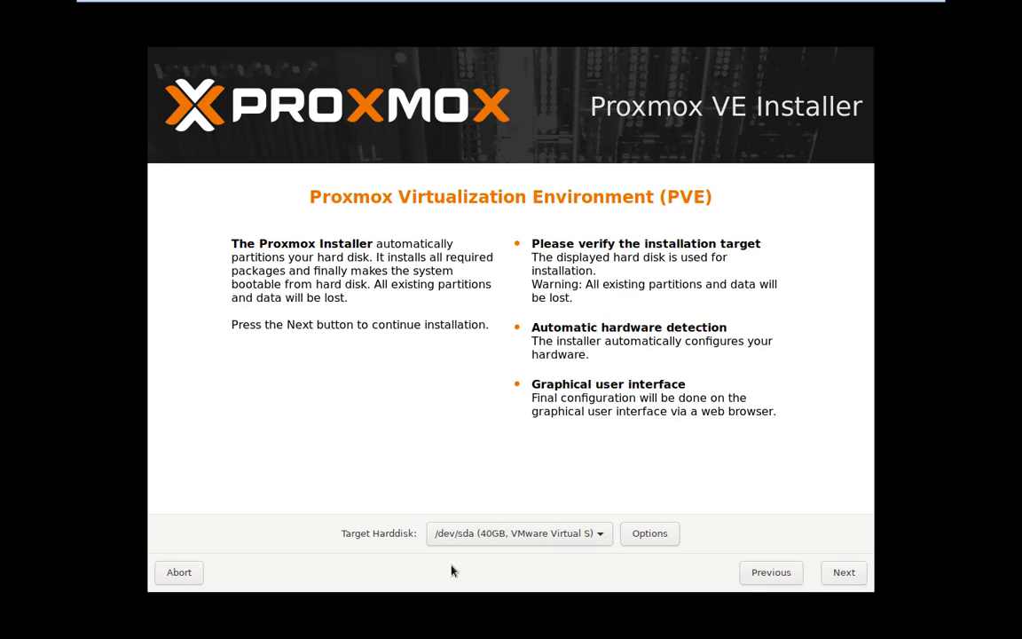
- Keep /dev/sda as the target disk with default ext4 options and continue
{"action": "left_click", "coordinate": [507, 538]}
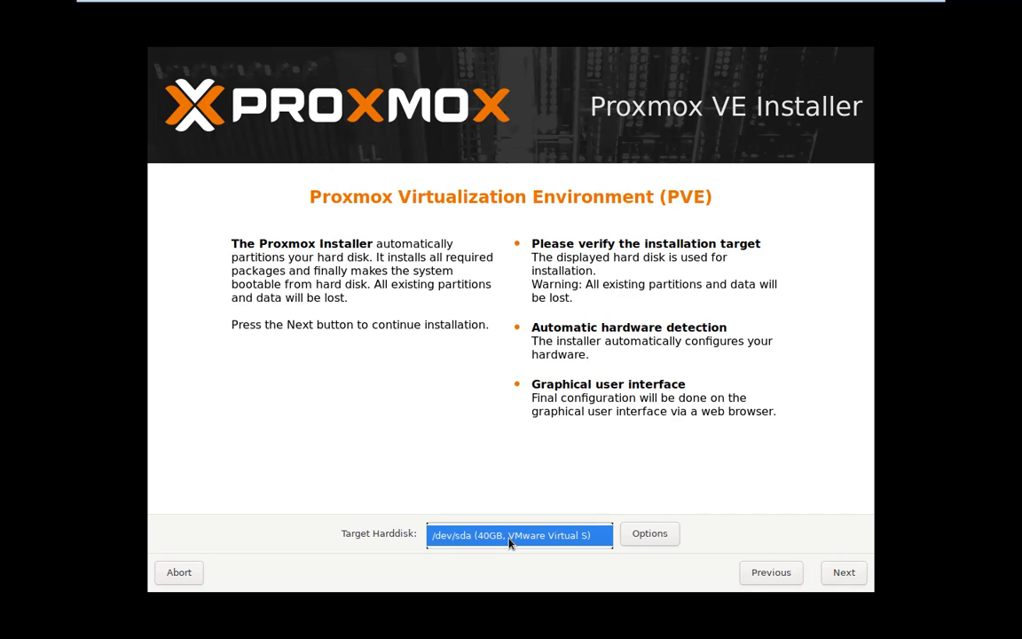
{"action": "left_click", "coordinate": [589, 543]}
{"action": "left_click", "coordinate": [650, 539]}
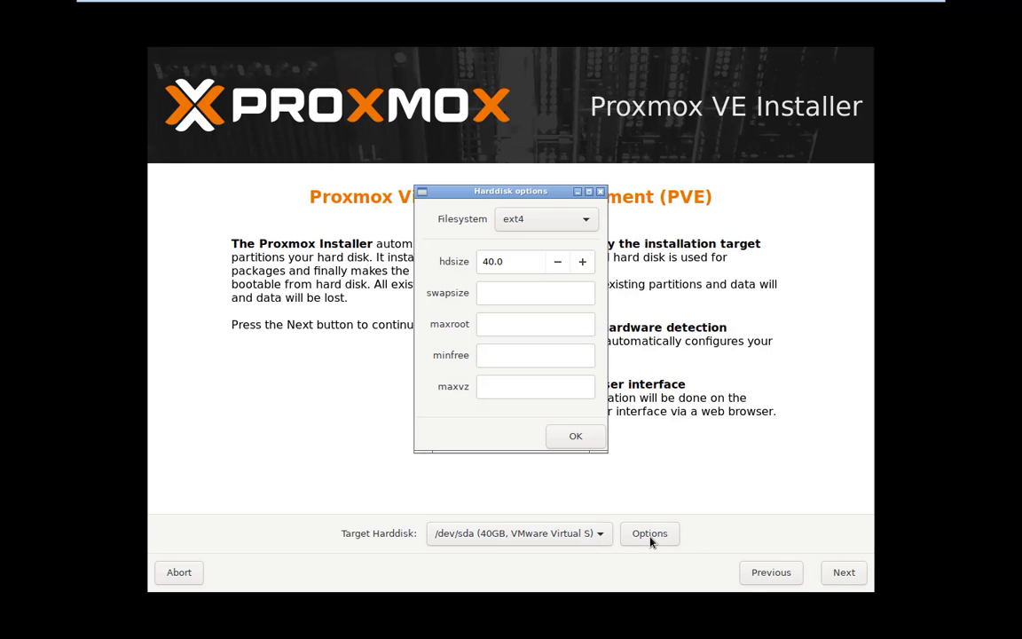
{"action": "left_click", "coordinate": [601, 193]}
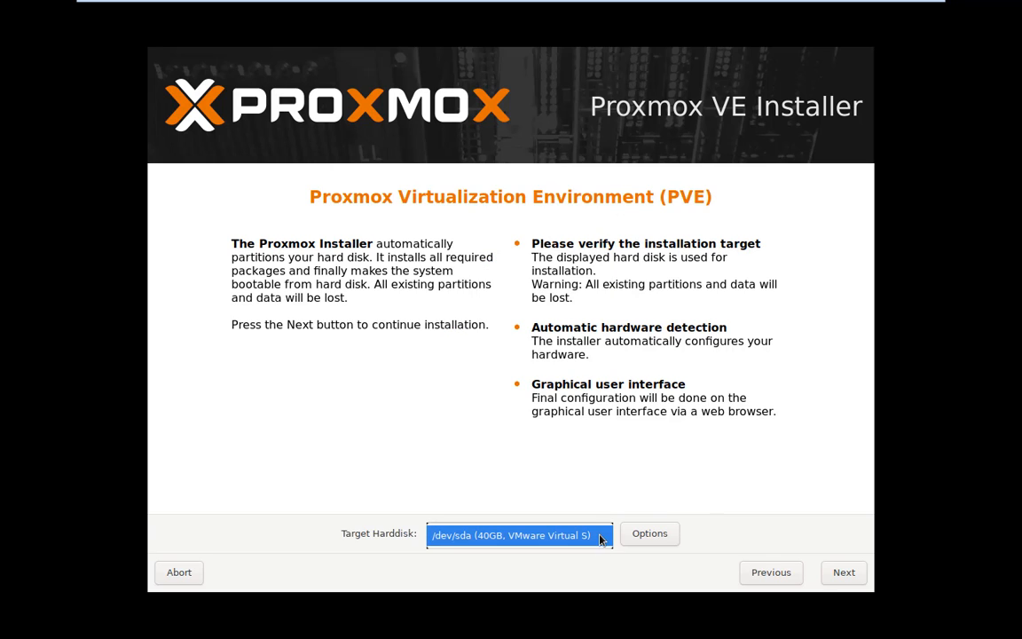
{"action": "left_click", "coordinate": [846, 573]}
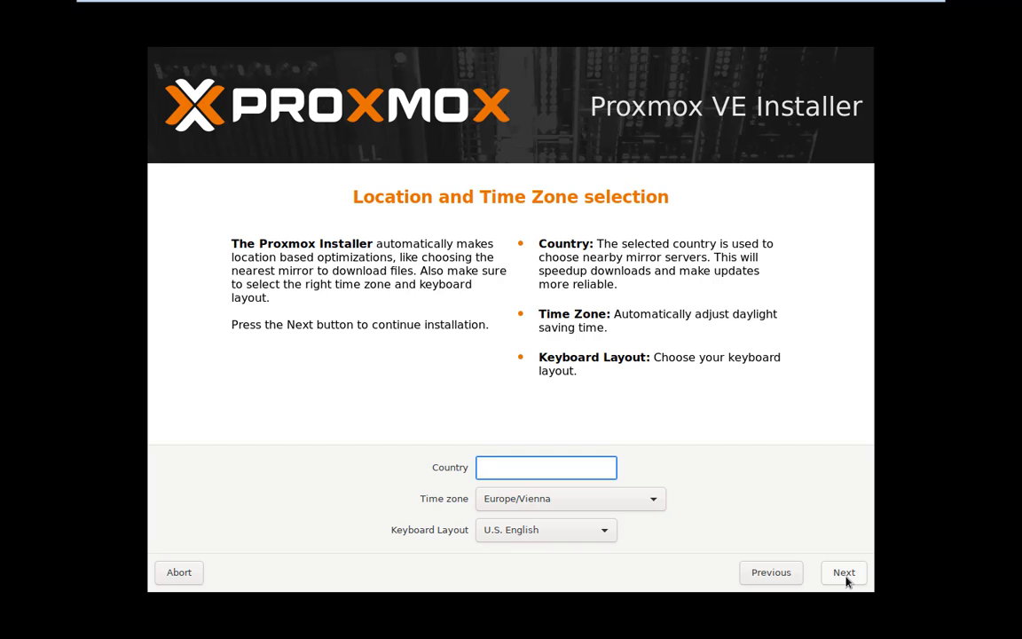
- Set the country to India with time zone Asia/Kolkata
{"action": "type", "text": "Ind"}
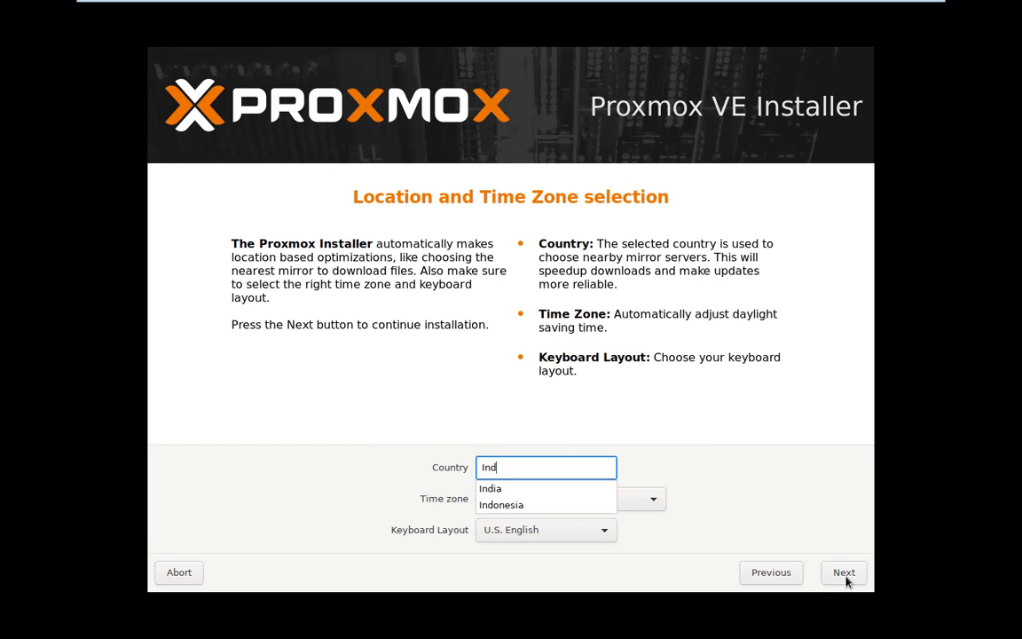
{"action": "left_click", "coordinate": [488, 488]}
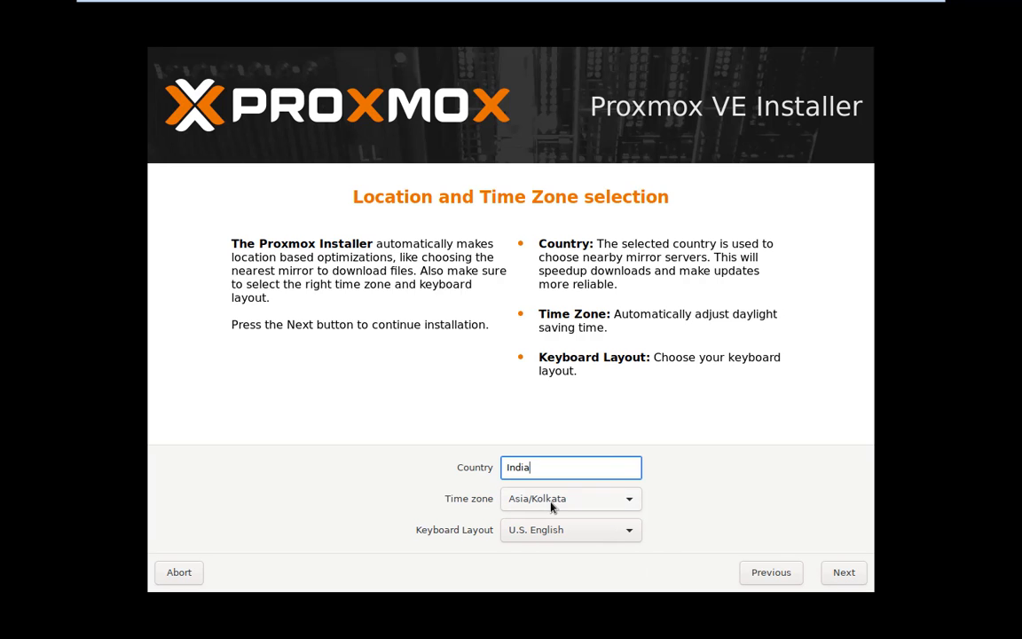
{"action": "left_click", "coordinate": [551, 505]}
{"action": "left_click", "coordinate": [556, 507]}
{"action": "left_click", "coordinate": [844, 572]}
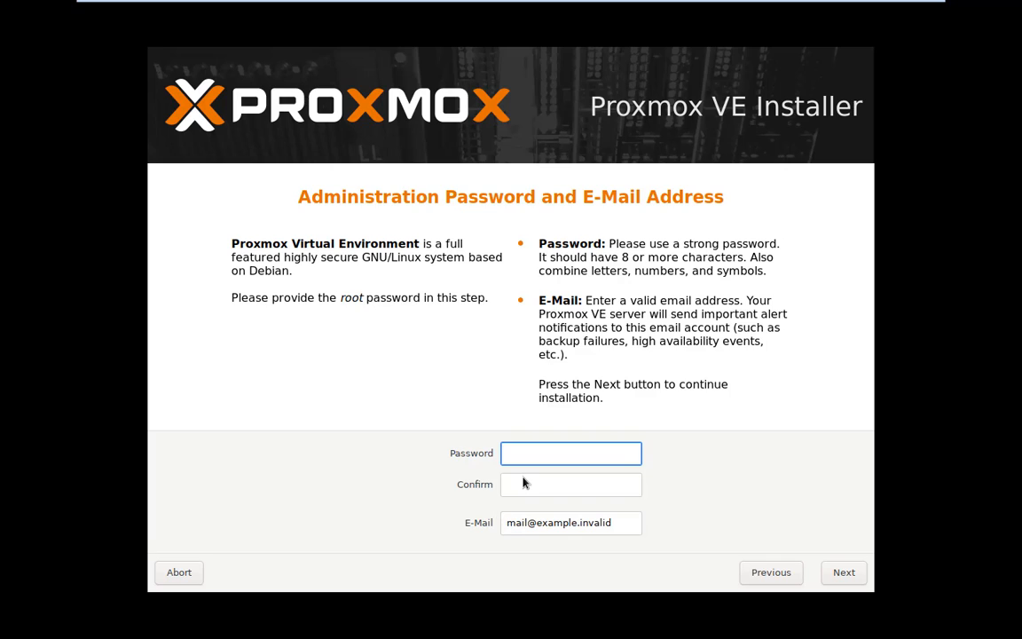
- Enter and confirm the root password, then replace the placeholder with the admin e-mail address
{"action": "type", "text": "●●●●●●●●●●●"}
{"action": "left_click", "coordinate": [522, 483]}
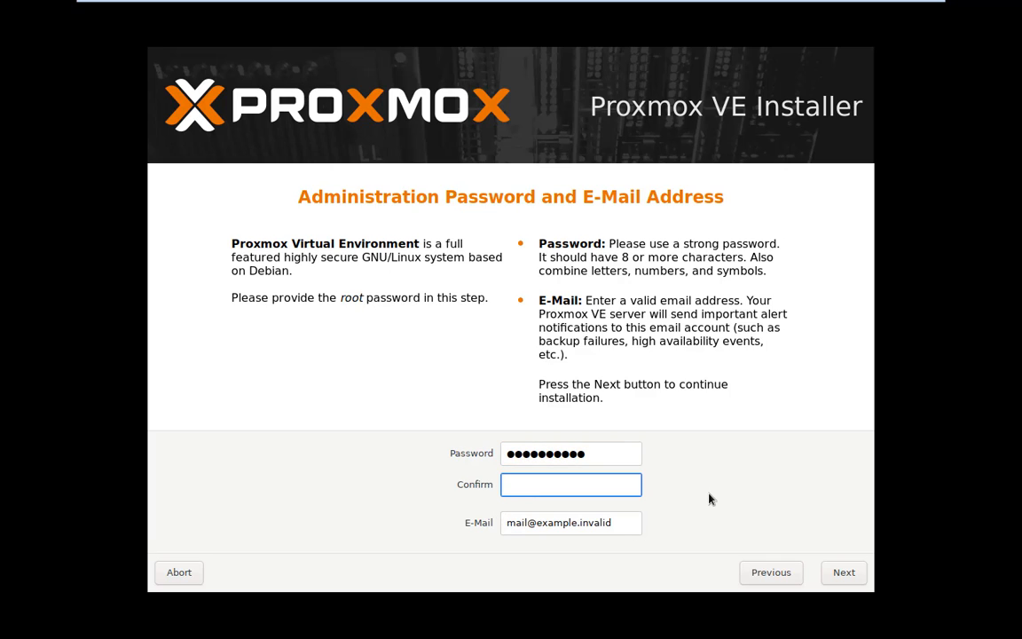
{"action": "type", "text": "●●●●●●●●●●●"}
{"action": "left_click_drag", "start_coordinate": [619, 529], "coordinate": [420, 523]}
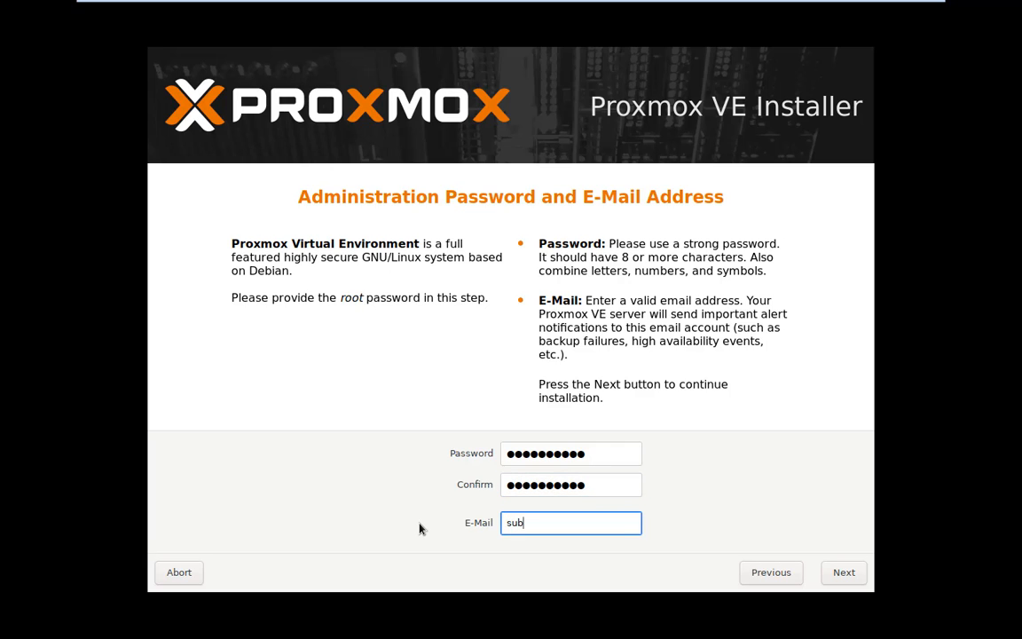
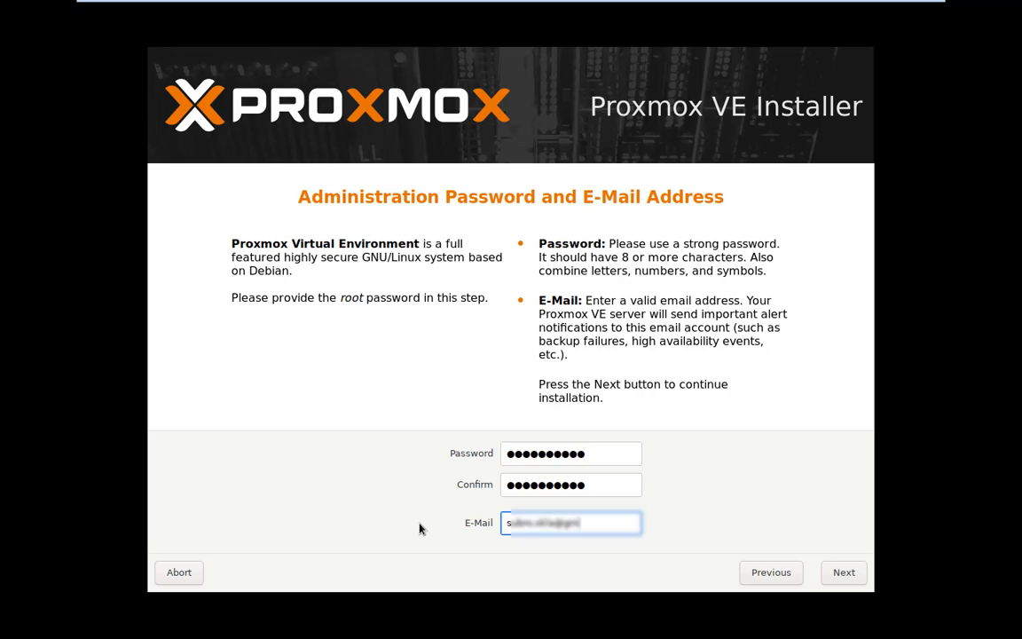
{"action": "left_click", "coordinate": [841, 575]}
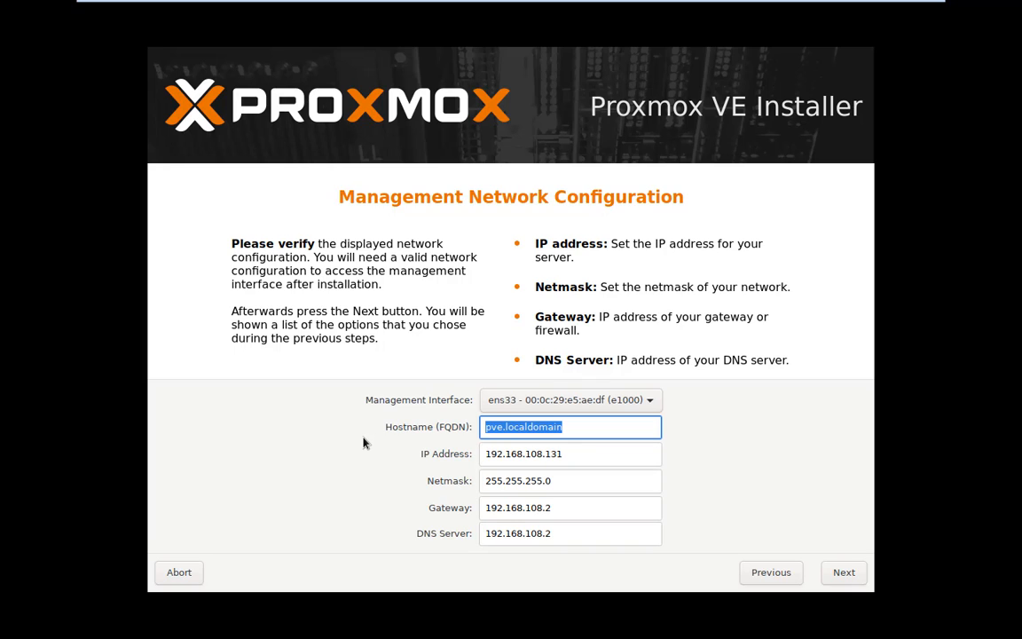
- Set the hostname (FQDN) to pve.technhit.in
{"action": "type", "text": "PVE"}
{"action": "key", "text": "BackSpace"}
{"action": "key", "text": "BackSpace"}
{"action": "key", "text": "BackSpace"}
{"action": "type", "text": "pve"}
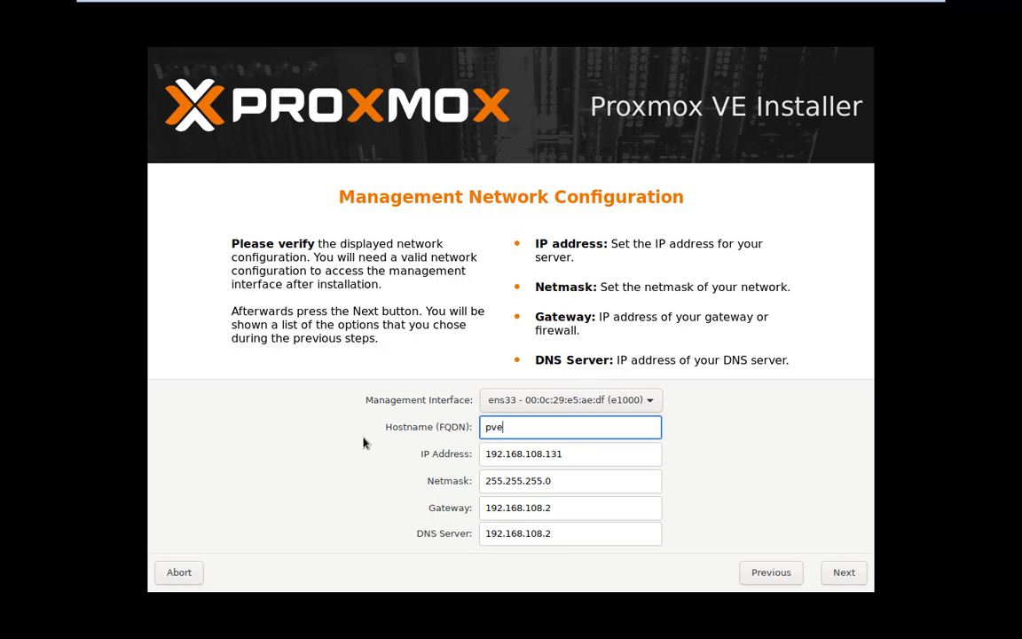
{"action": "type", "text": ".technhit.in"}
- Keep the 192.168.108.131 IP, netmask, gateway and DNS settings and continue to the summary
{"action": "left_click", "coordinate": [588, 460]}
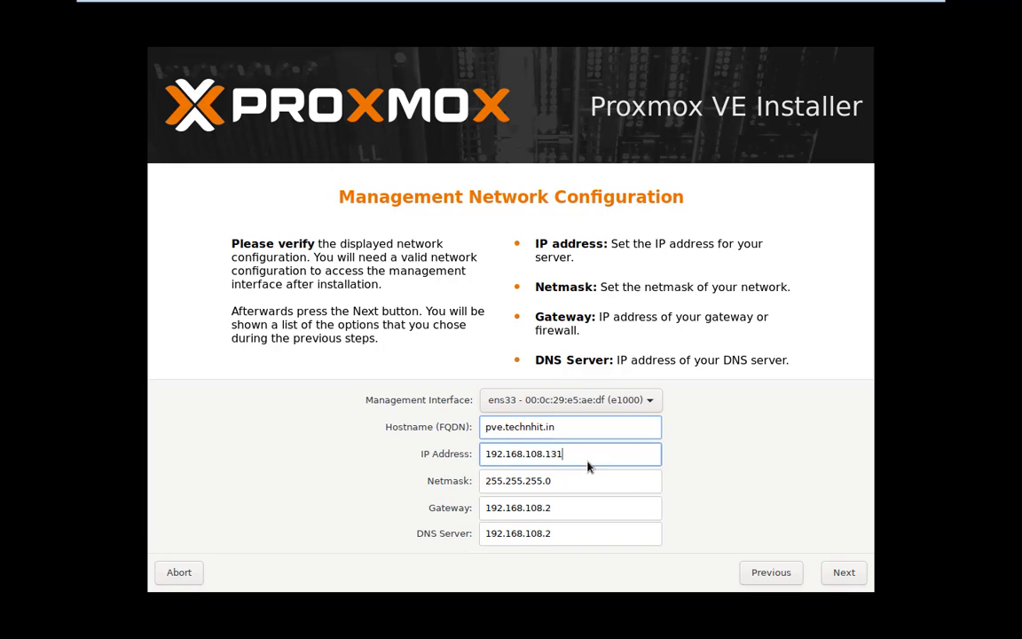
{"action": "key", "text": "ctrl+a"}
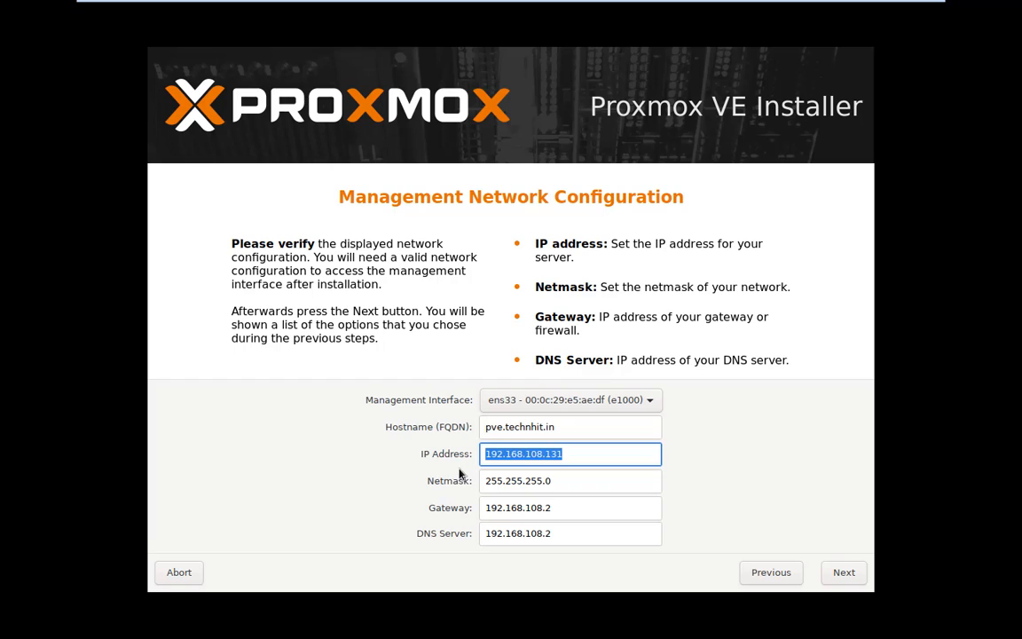
{"action": "key", "text": "Tab"}
{"action": "key", "text": "Tab"}
{"action": "key", "text": "Tab"}
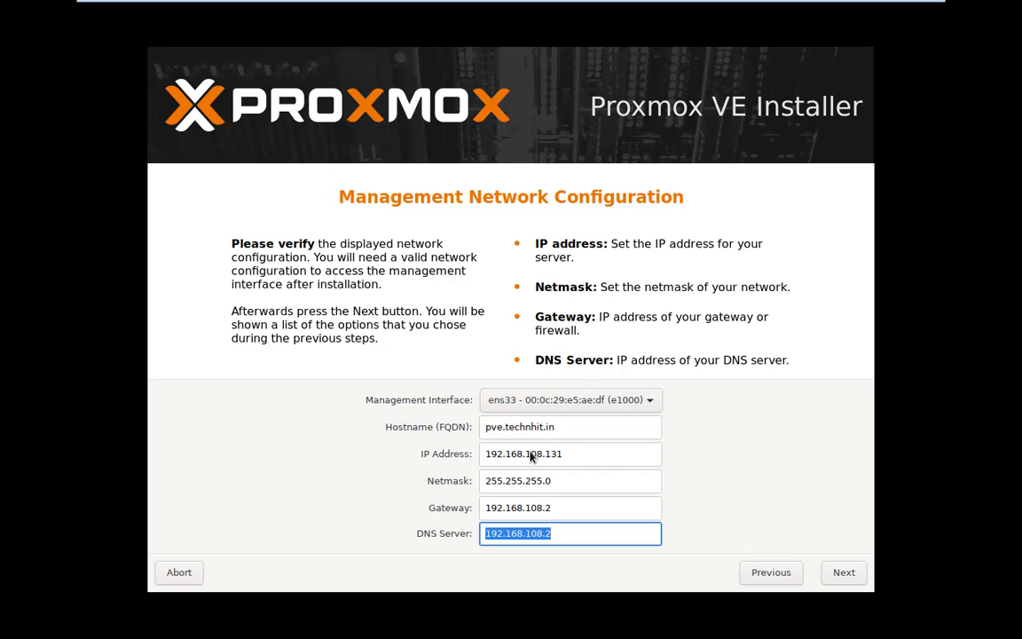
{"action": "left_click_drag", "start_coordinate": [566, 457], "coordinate": [516, 449]}
{"action": "left_click", "coordinate": [592, 486]}
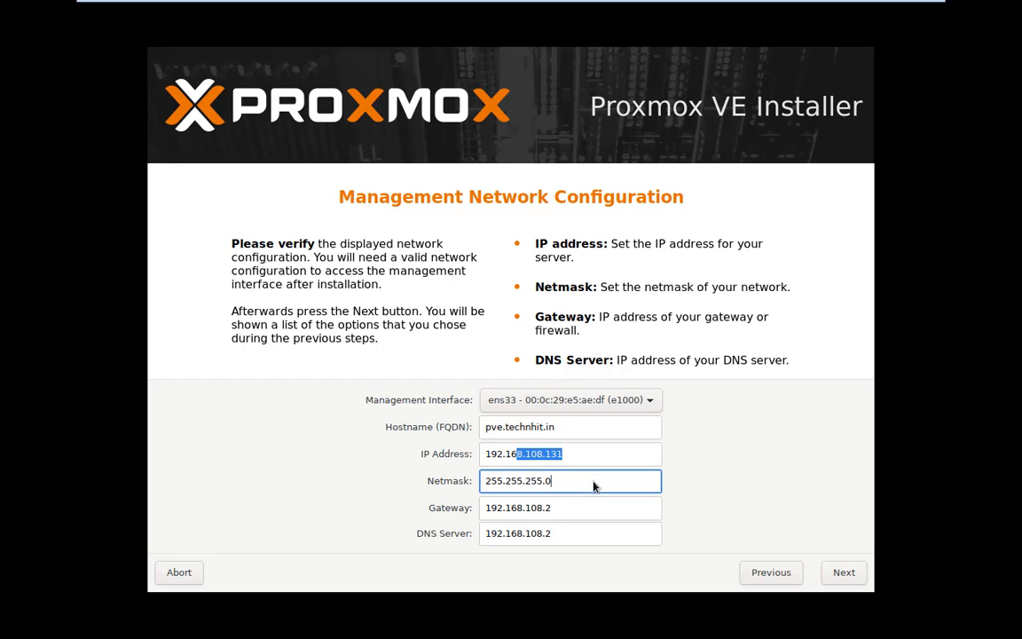
{"action": "left_click", "coordinate": [583, 529]}
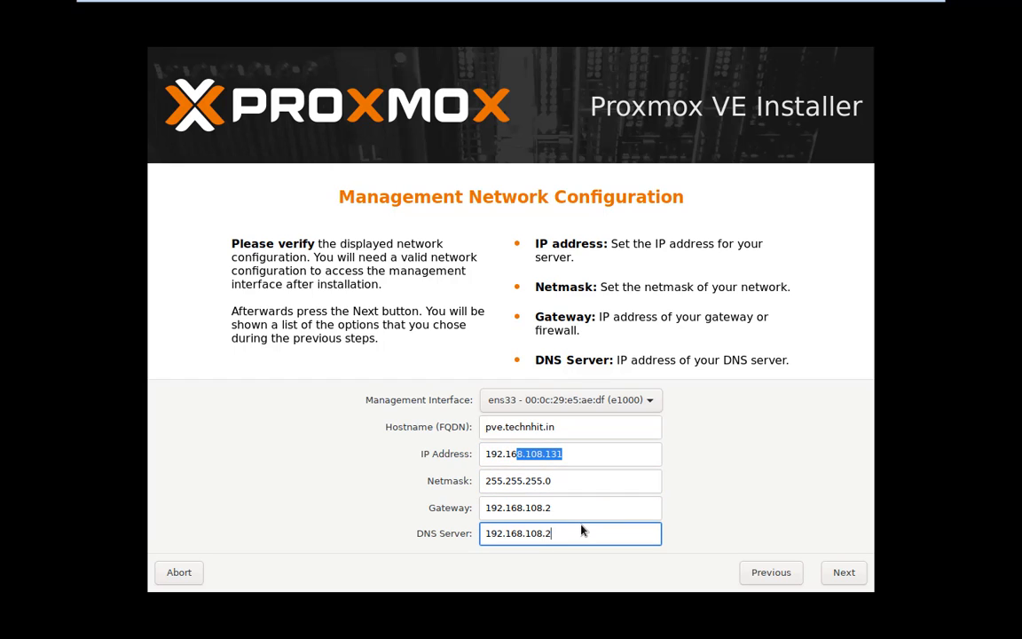
{"action": "left_click", "coordinate": [847, 574]}
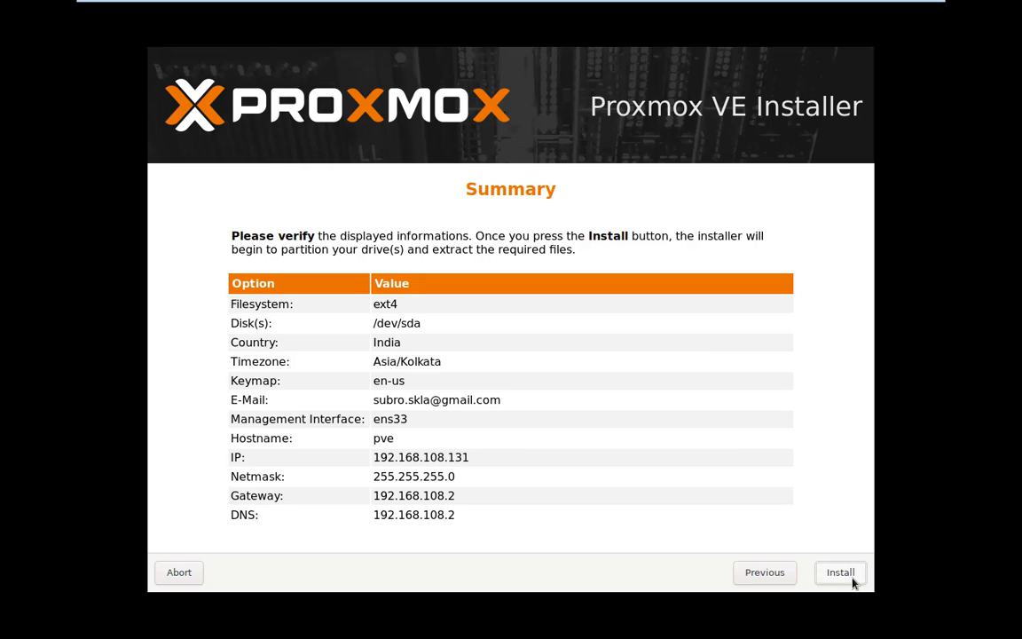
{"action": "left_click", "coordinate": [851, 579]}
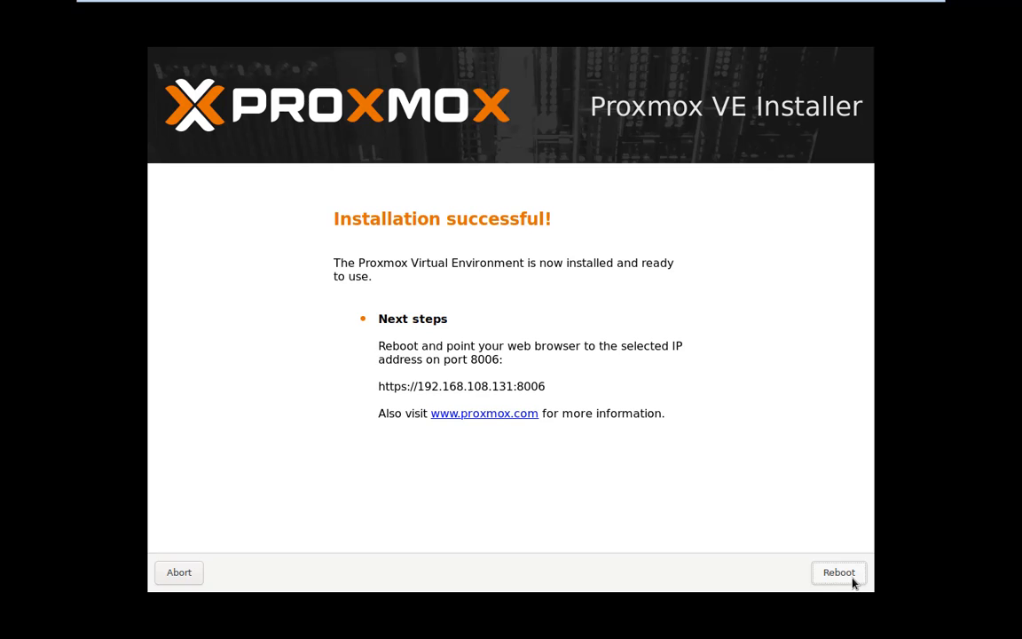
{"action": "left_click_drag", "start_coordinate": [516, 386], "coordinate": [538, 388]}
{"action": "left_click", "coordinate": [387, 393]}
{"action": "left_click_drag", "start_coordinate": [389, 393], "coordinate": [560, 390]}
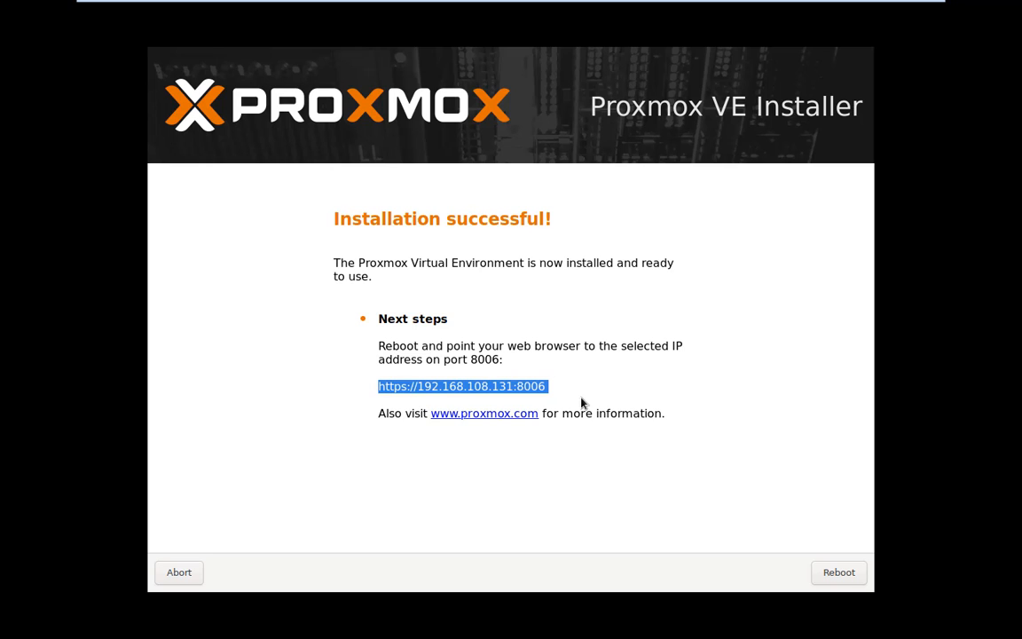
{"action": "left_click", "coordinate": [838, 572]}
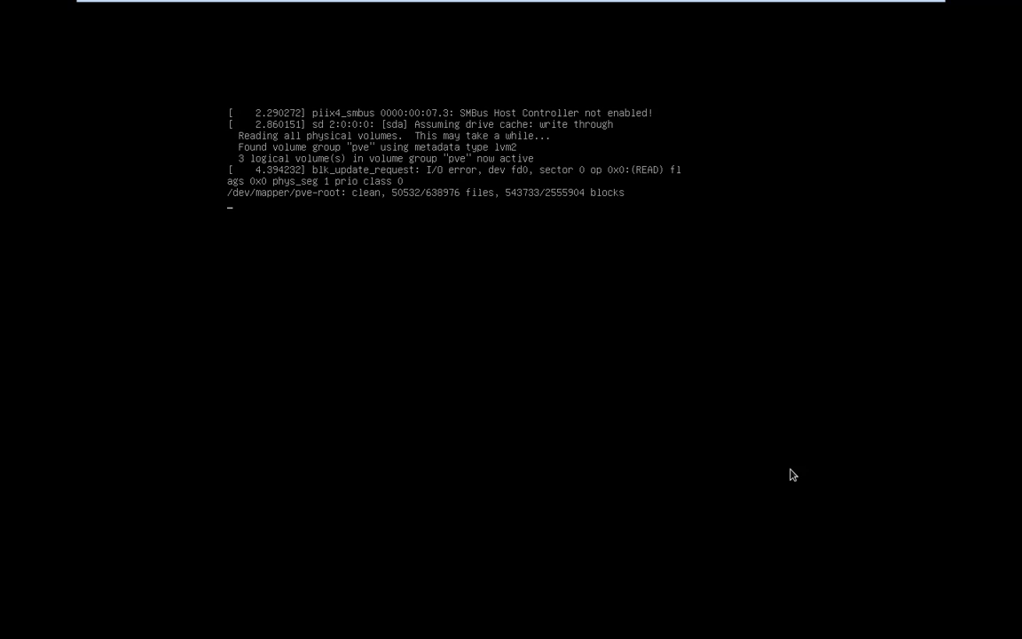
- Check the VM console reaches the pve login prompt, then minimize VMware to the desktop
{"action": "left_click", "coordinate": [647, 410]}
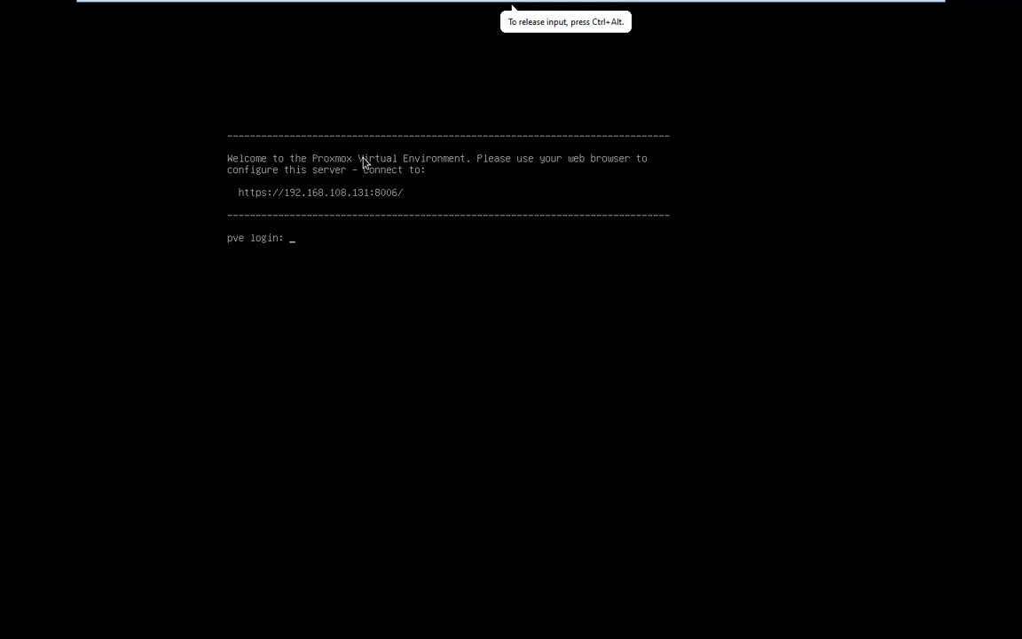
{"action": "left_click", "coordinate": [889, 9]}
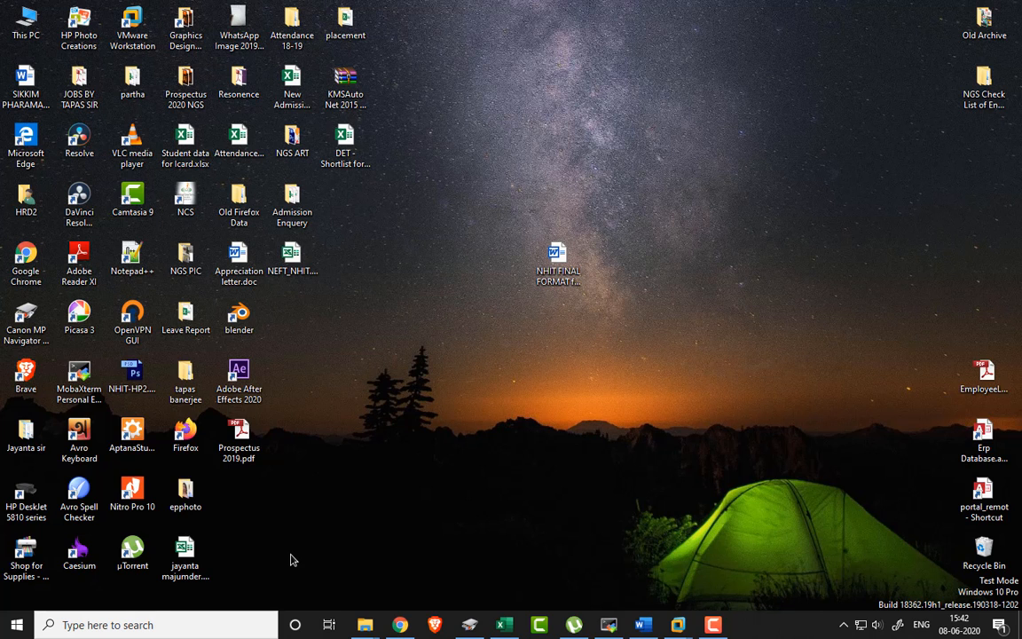
- Launch Firefox, decline the default-browser prompt, and load 192.168.108.131:8006
{"action": "left_click", "coordinate": [182, 433]}
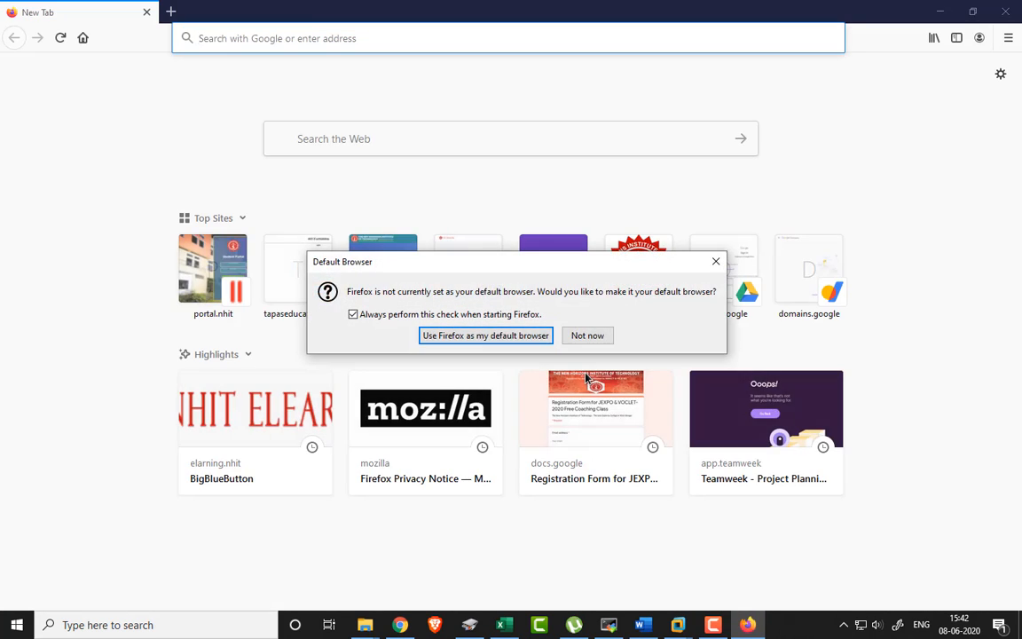
{"action": "left_click", "coordinate": [575, 336]}
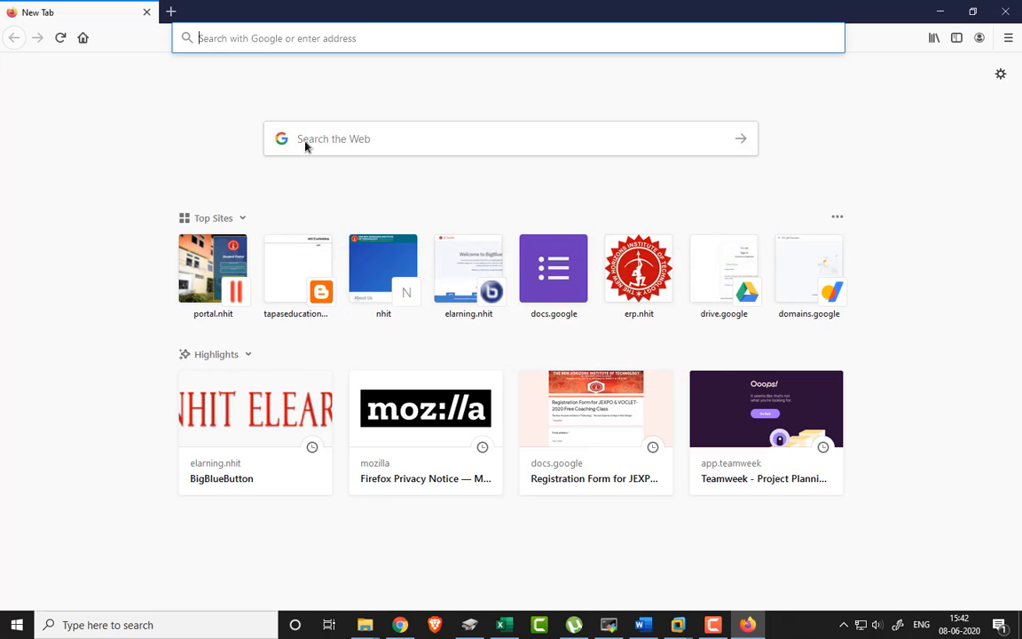
{"action": "left_click", "coordinate": [207, 44]}
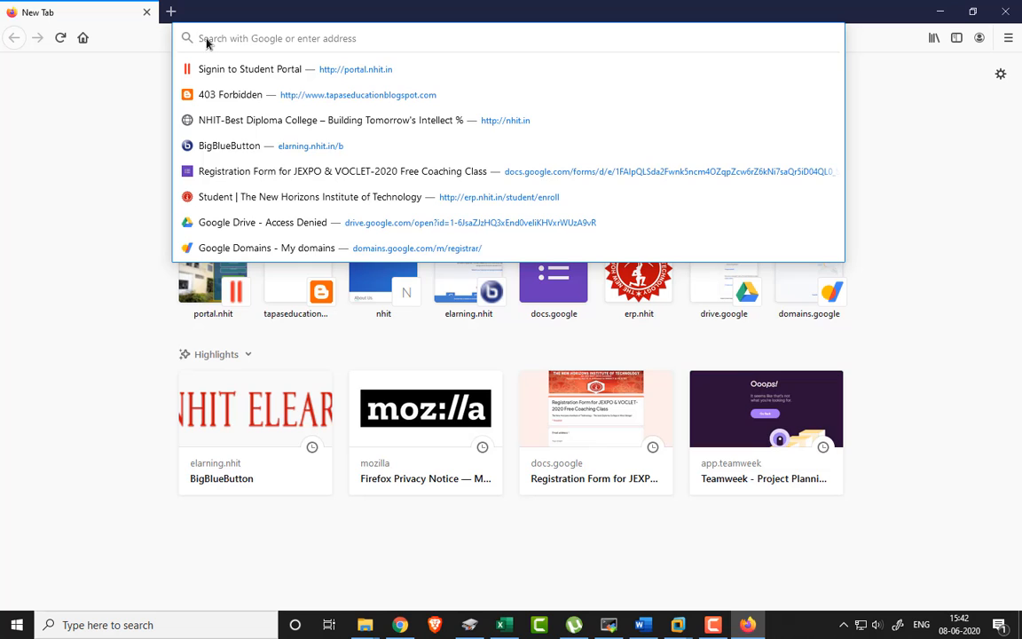
{"action": "type", "text": "192"}
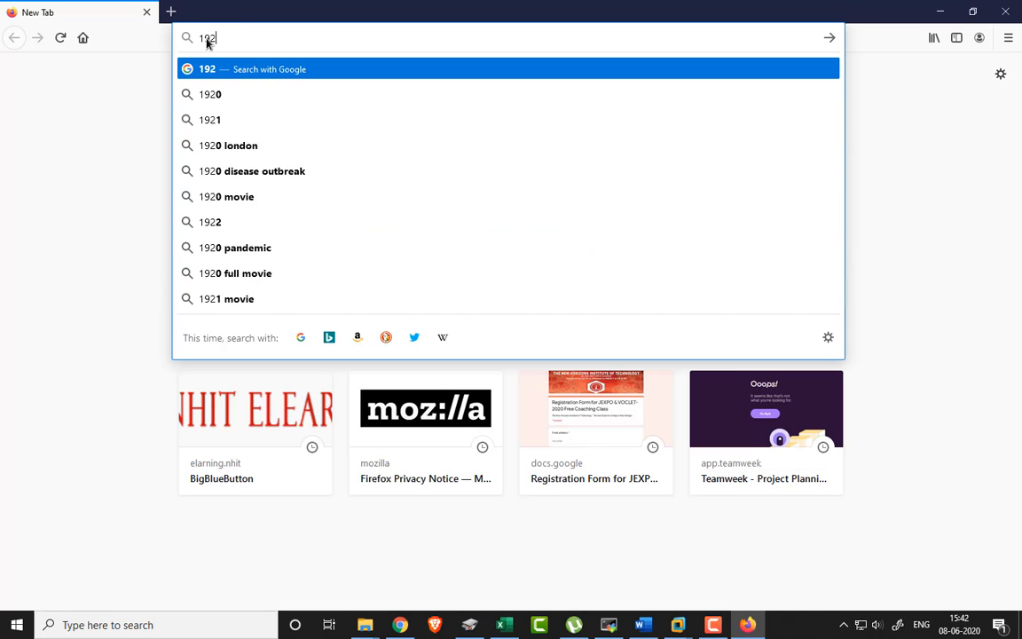
{"action": "type", "text": ".168"}
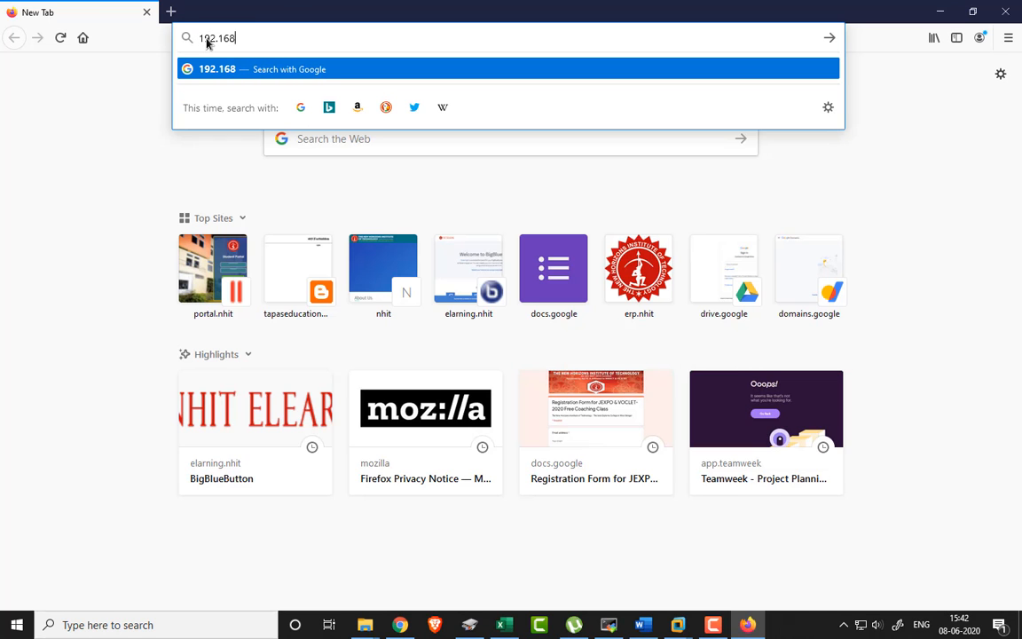
{"action": "type", "text": ".108."}
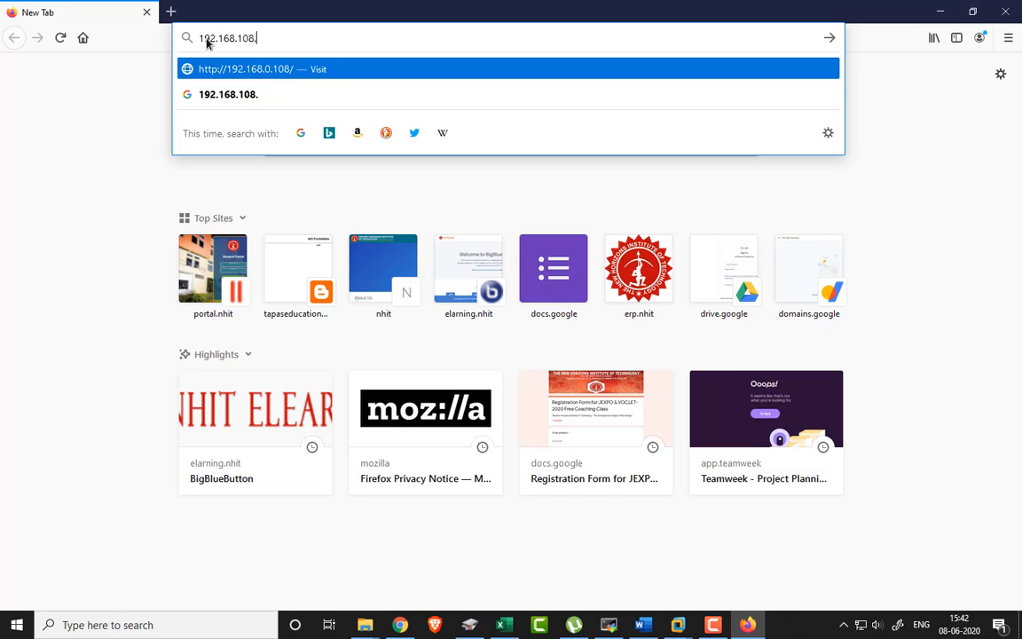
{"action": "type", "text": "131"}
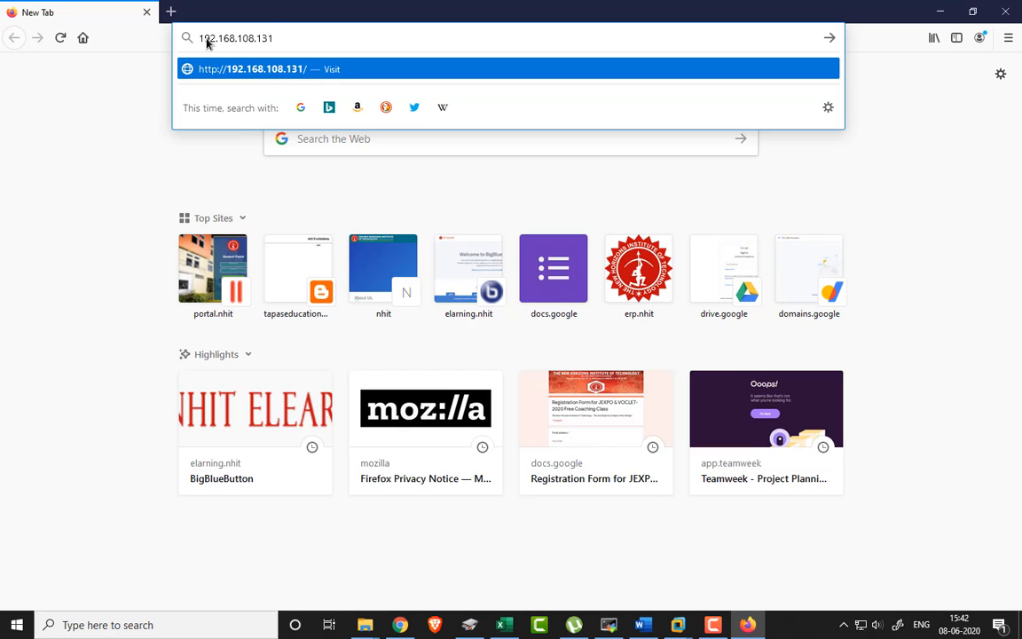
{"action": "type", "text": ":8080"}
{"action": "key", "text": "BackSpace"}
{"action": "key", "text": "BackSpace"}
{"action": "key", "text": "BackSpace"}
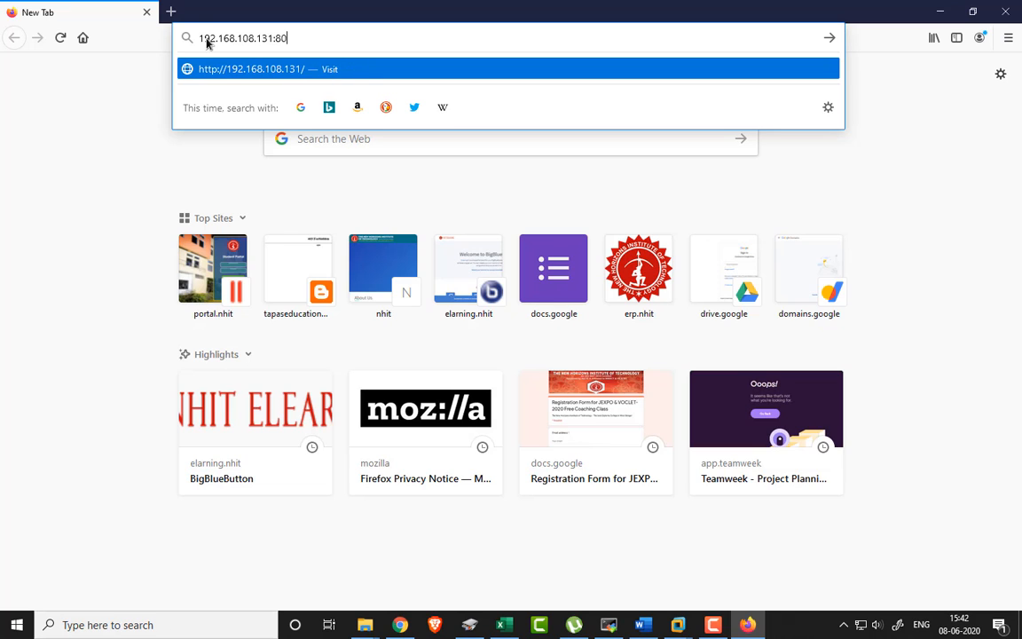
{"action": "type", "text": "006"}
{"action": "key", "text": "Return"}
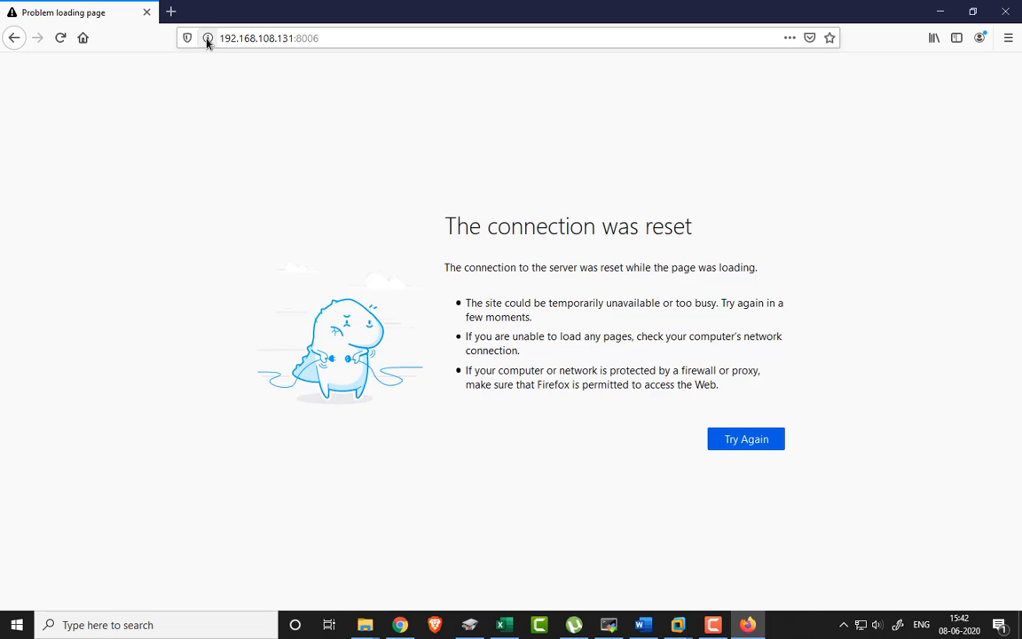
{"action": "left_click", "coordinate": [263, 42]}
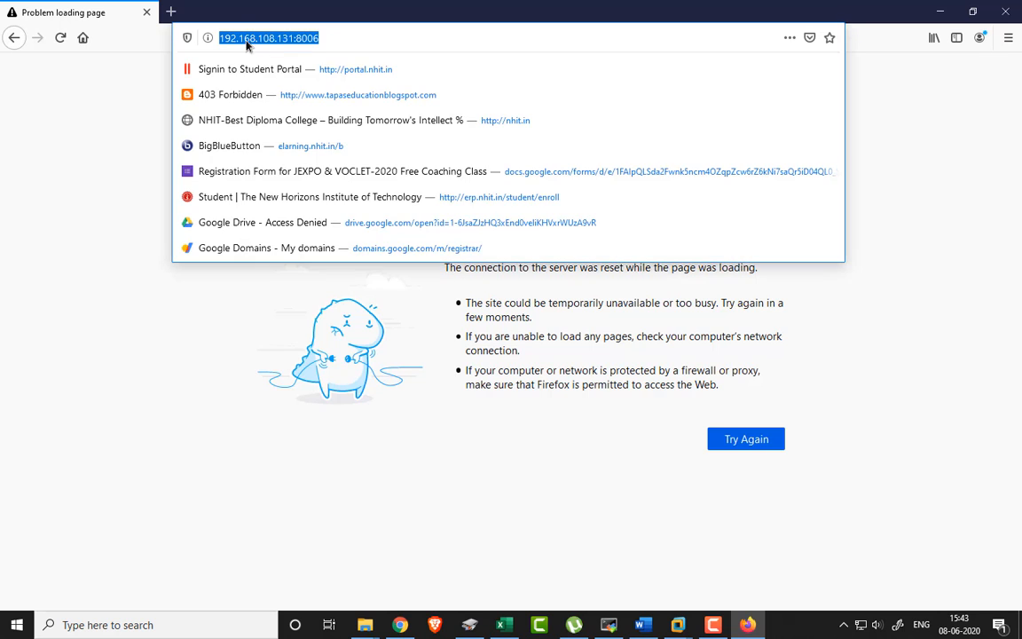
{"action": "left_click", "coordinate": [221, 39]}
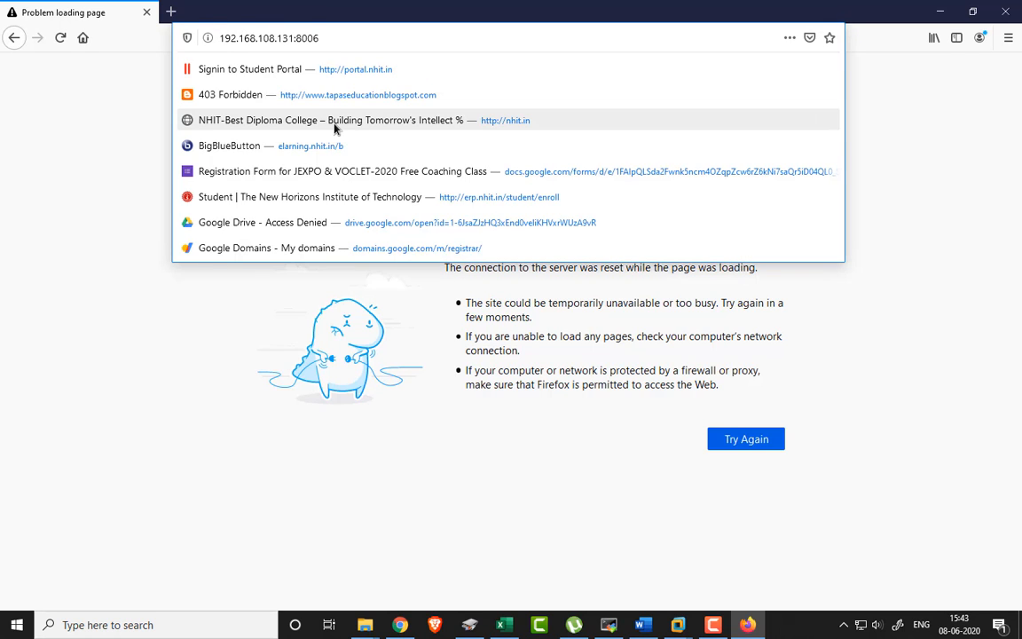
{"action": "type", "text": "https:"}
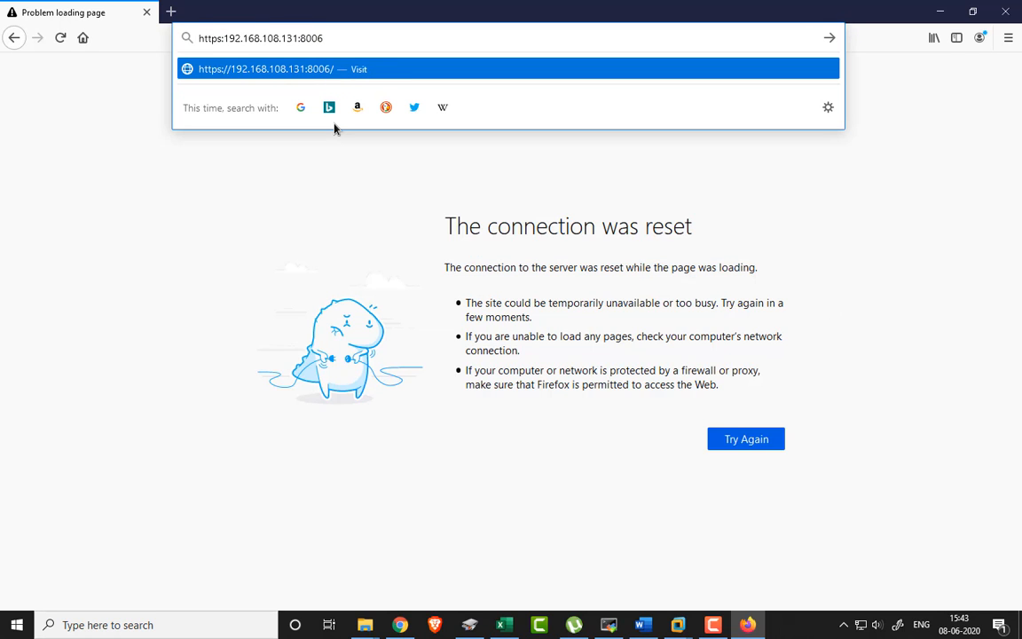
{"action": "type", "text": "//"}
{"action": "key", "text": "Return"}
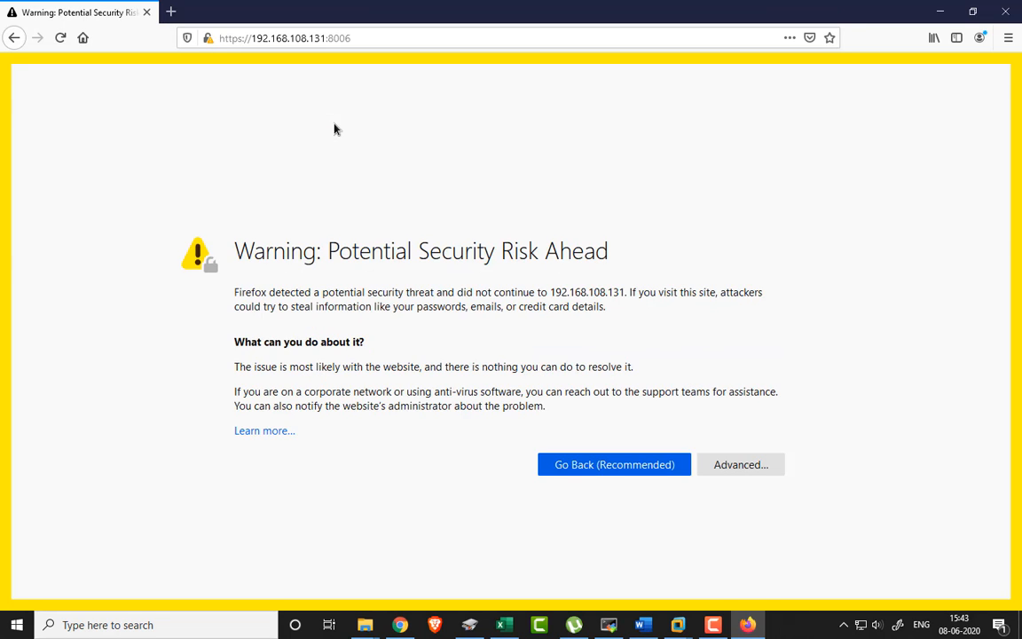
{"action": "left_click", "coordinate": [756, 468]}
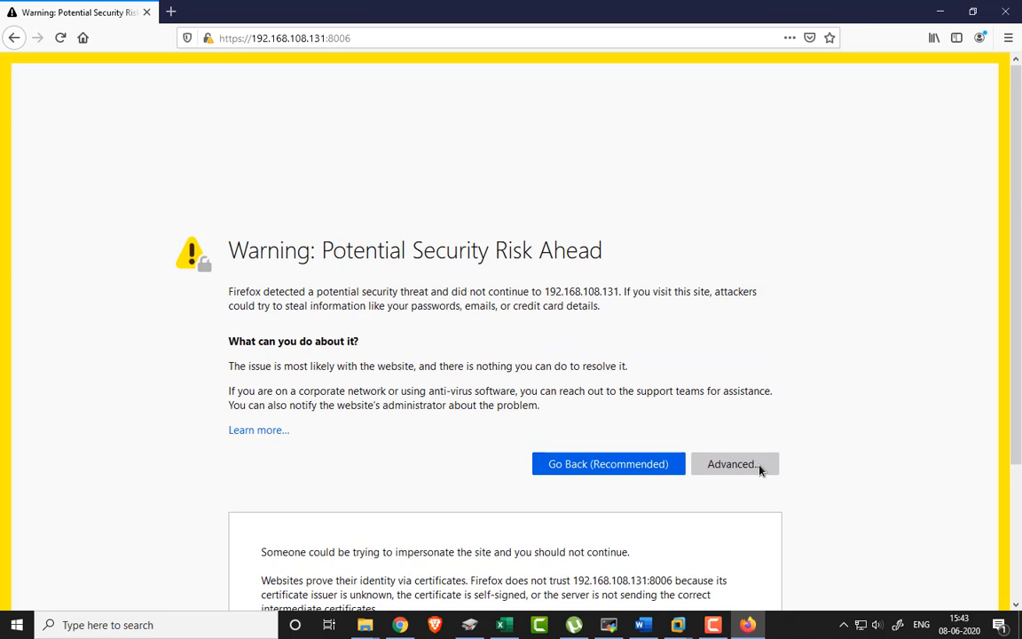
{"action": "left_click", "coordinate": [662, 550]}
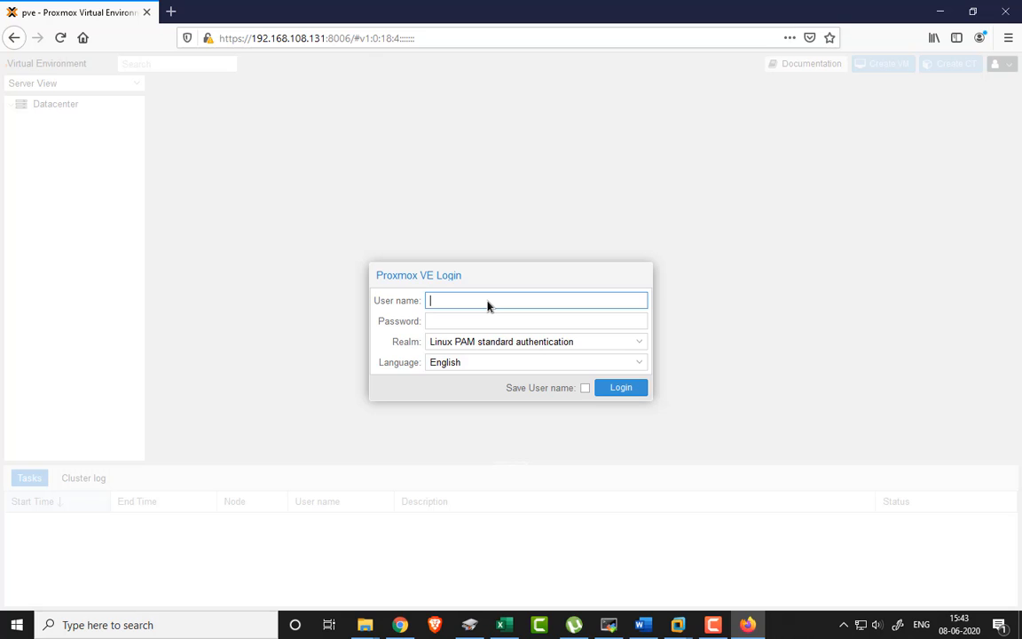
- Log in as root with the root password using Linux PAM authentication
{"action": "type", "text": "root"}
{"action": "key", "text": "Tab"}
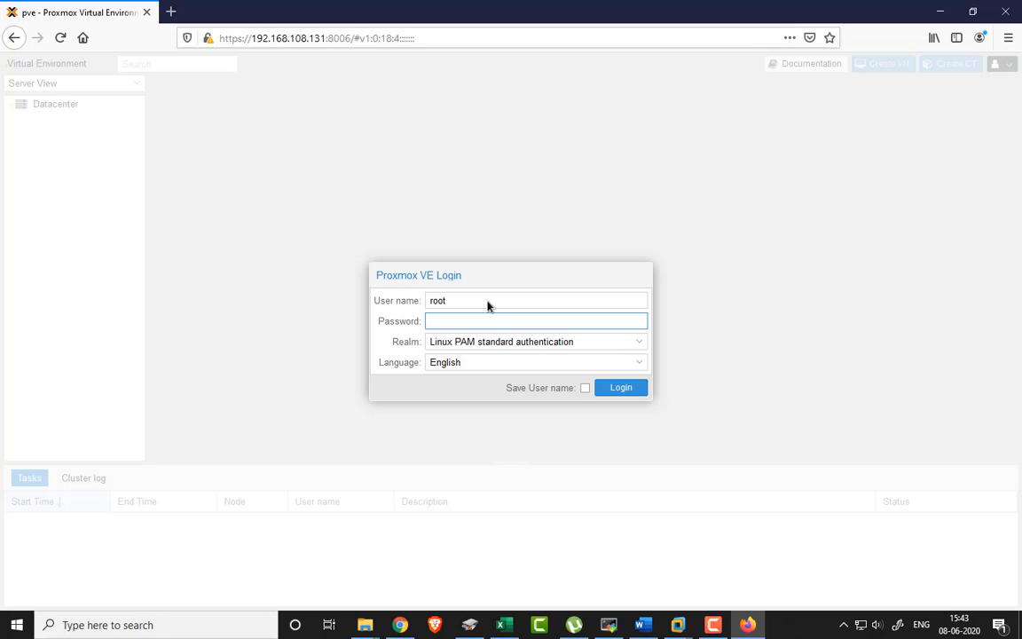
{"action": "type", "text": "••••••••••"}
{"action": "key", "text": "Return"}
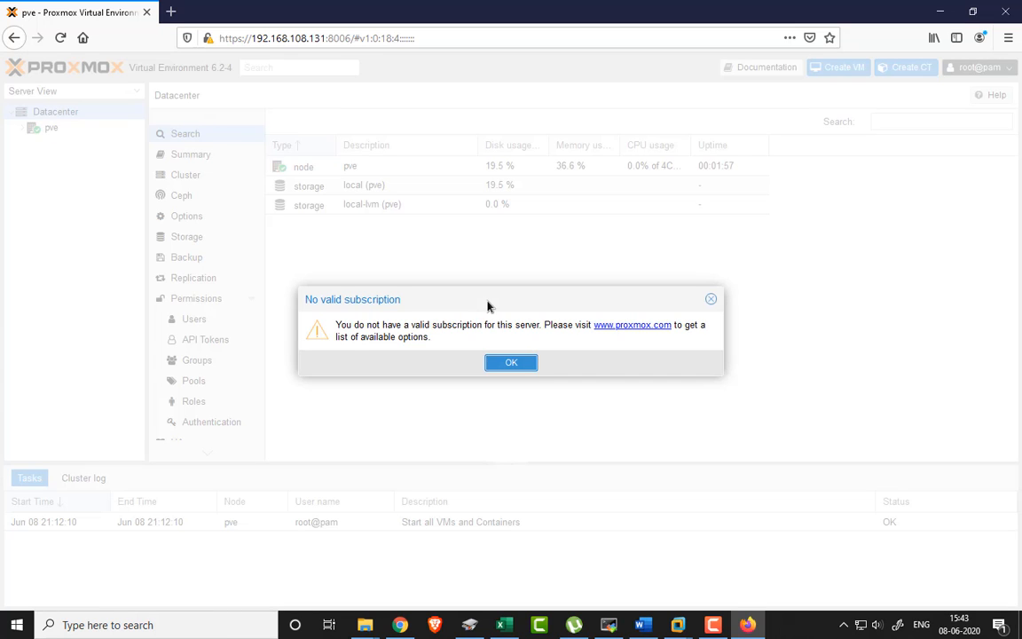
- Dismiss the No valid subscription notice and switch between the pve node and Datacenter views
{"action": "left_click", "coordinate": [514, 366]}
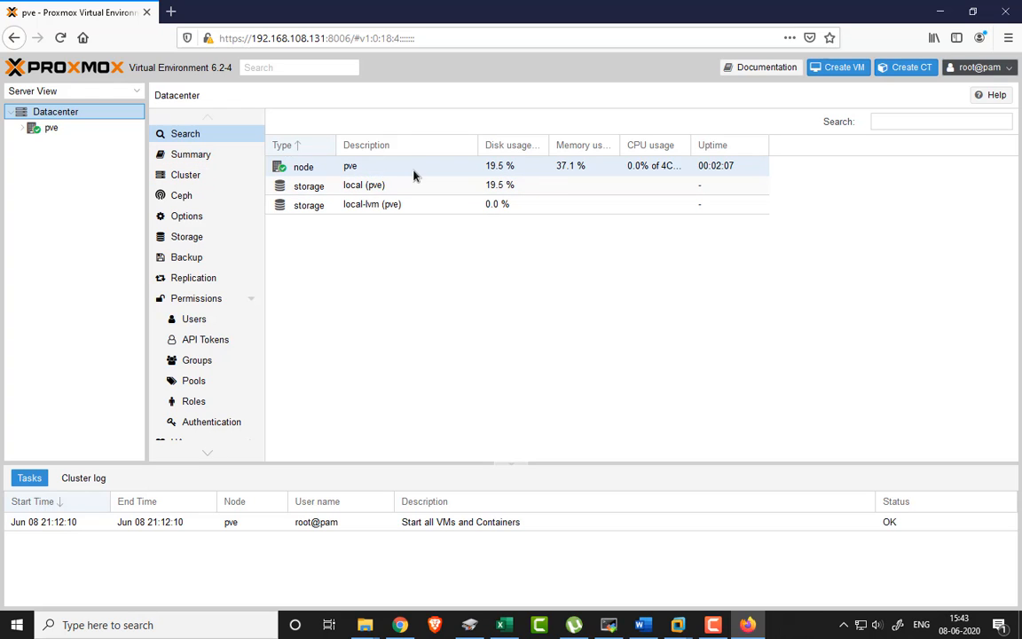
{"action": "left_click", "coordinate": [48, 127]}
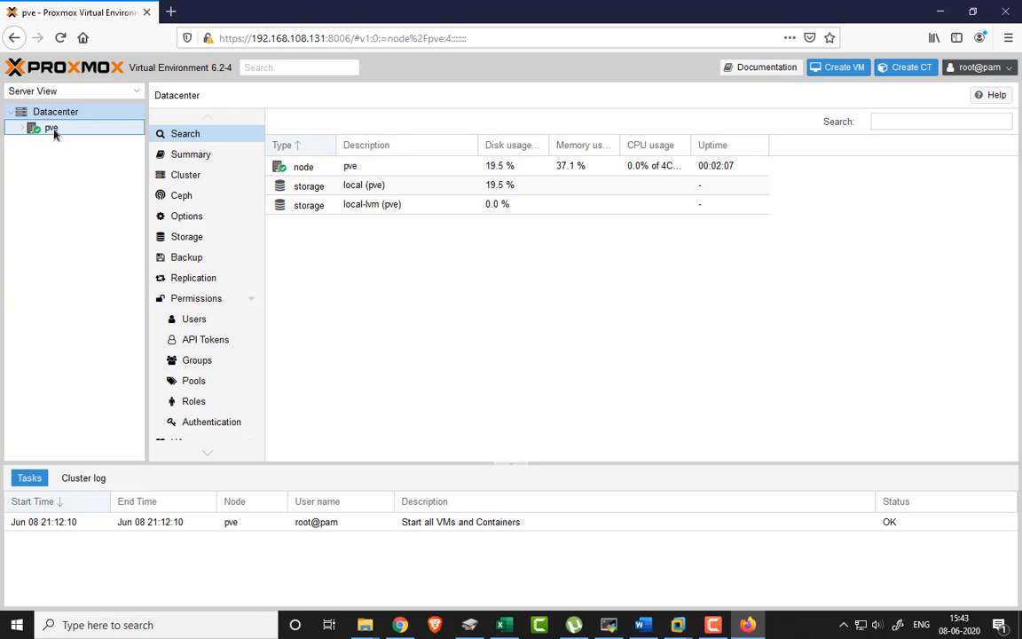
{"action": "left_click", "coordinate": [46, 112]}
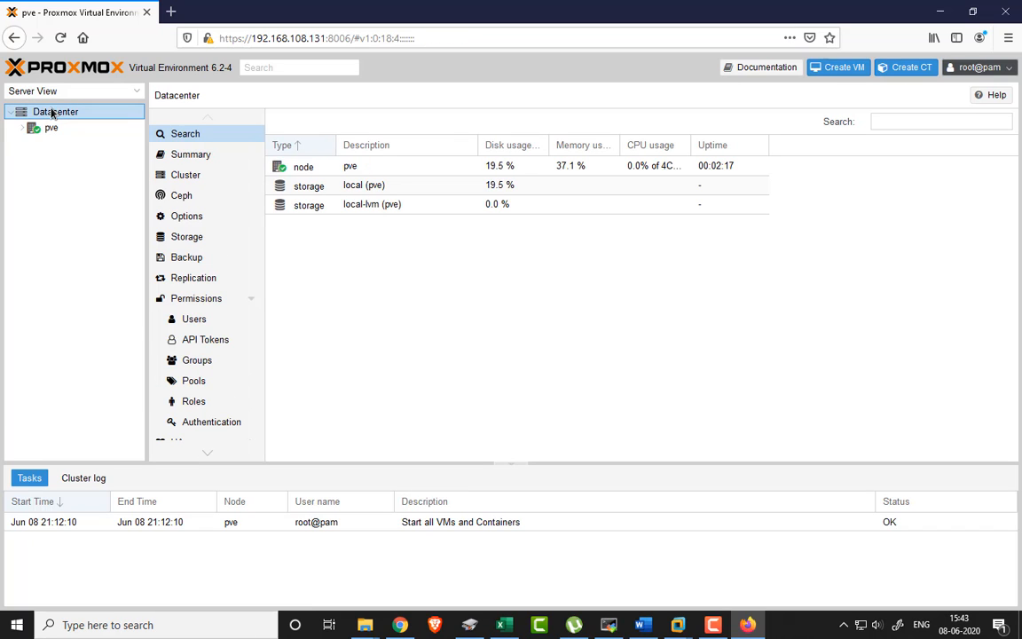
{"action": "left_click", "coordinate": [59, 128]}
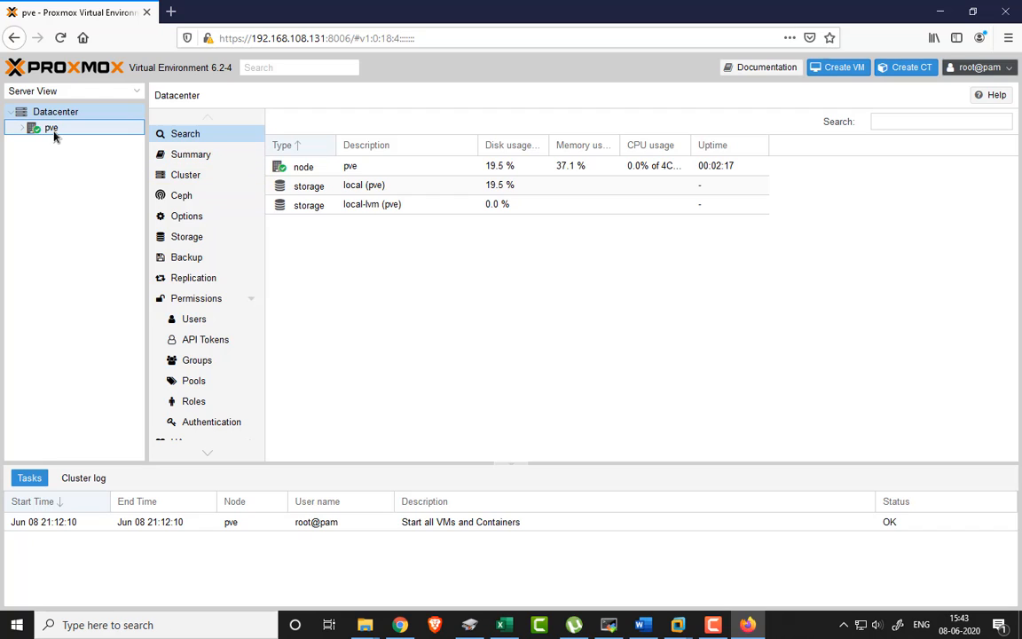
{"action": "left_click", "coordinate": [52, 131]}
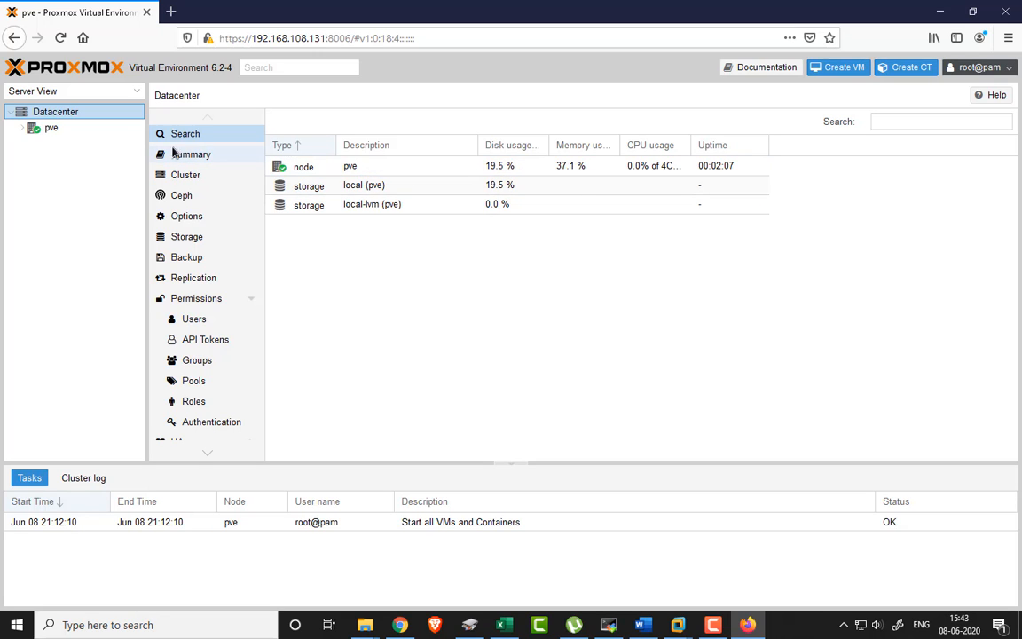
- Show the pve node's resource list and select its local and local-lvm storage entries
{"action": "left_click", "coordinate": [50, 129]}
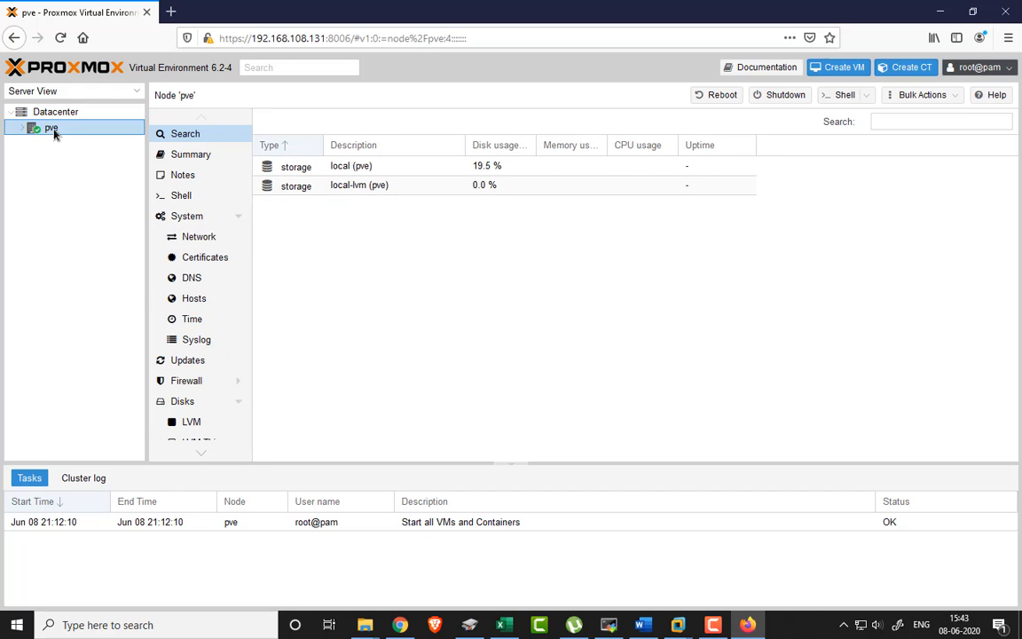
{"action": "left_click", "coordinate": [49, 111]}
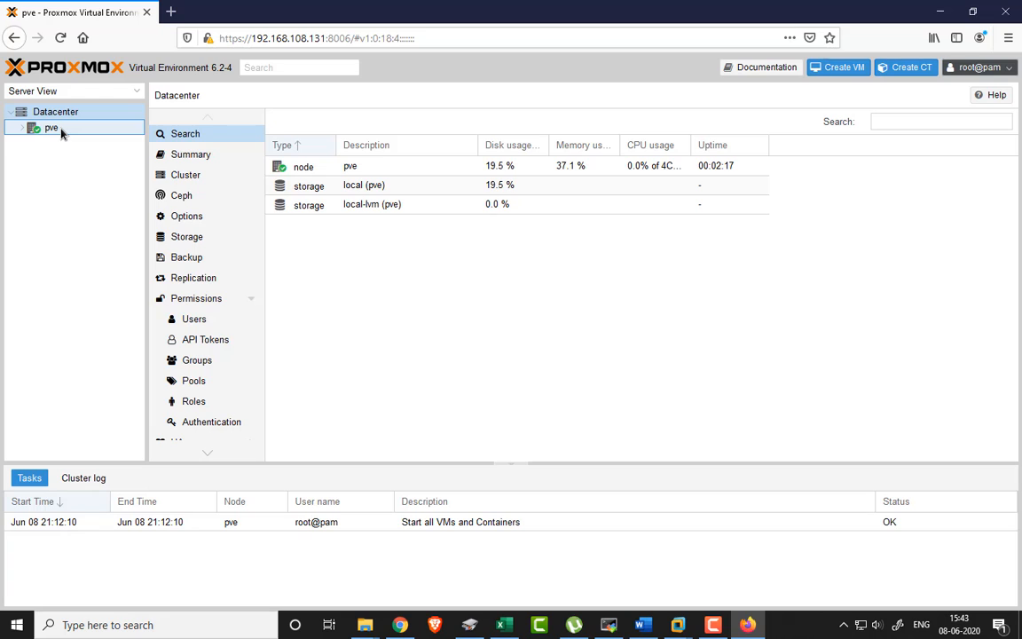
{"action": "left_click", "coordinate": [54, 130]}
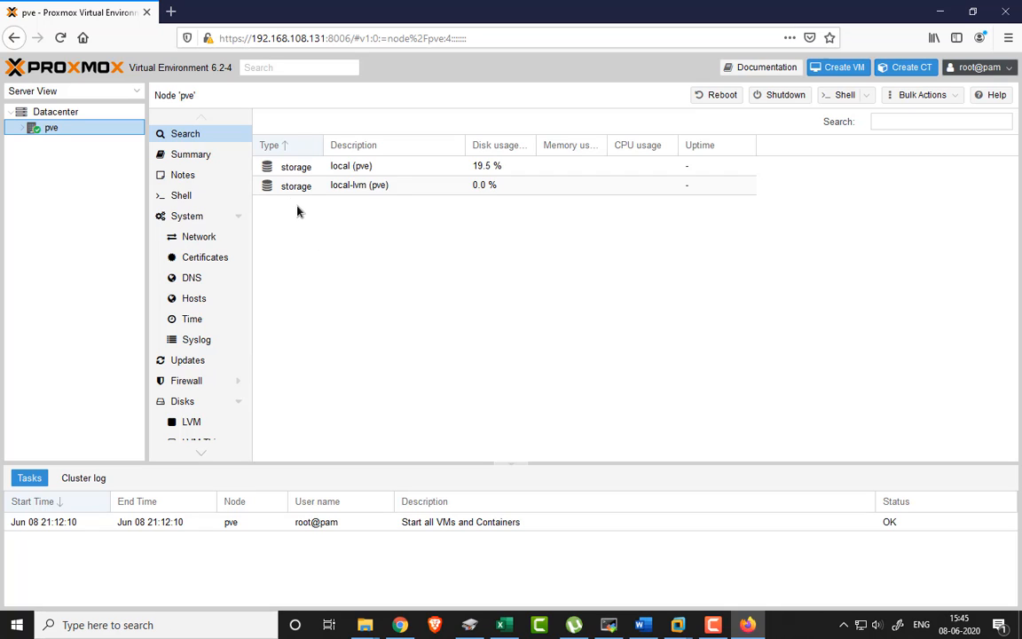
{"action": "left_click", "coordinate": [347, 174]}
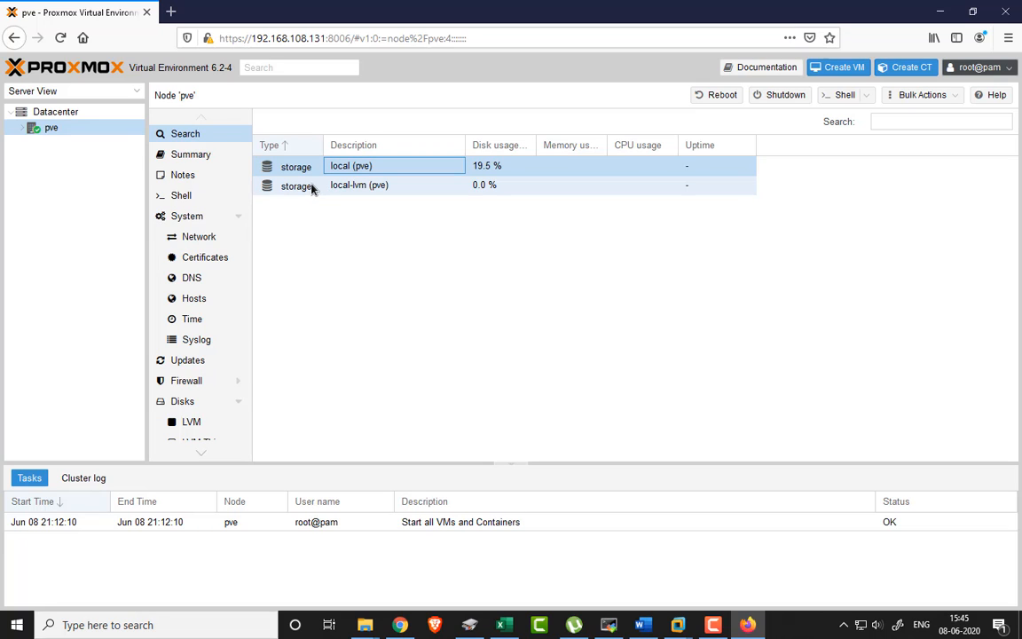
{"action": "left_click", "coordinate": [311, 185]}
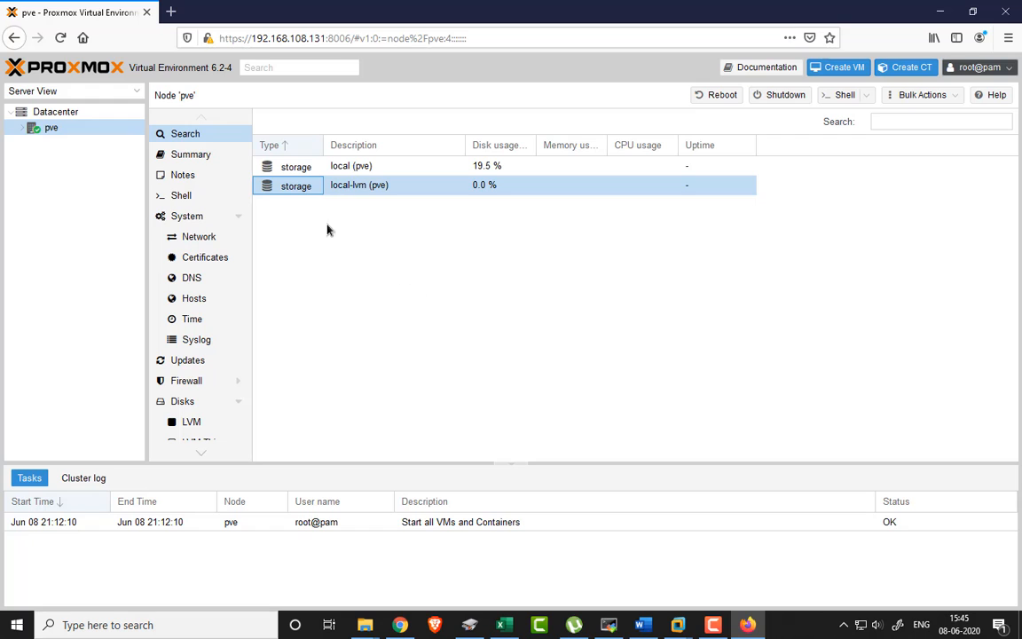
- Review the pve node's Summary usage and graphs, then open its empty Notes page
{"action": "left_click", "coordinate": [183, 158]}
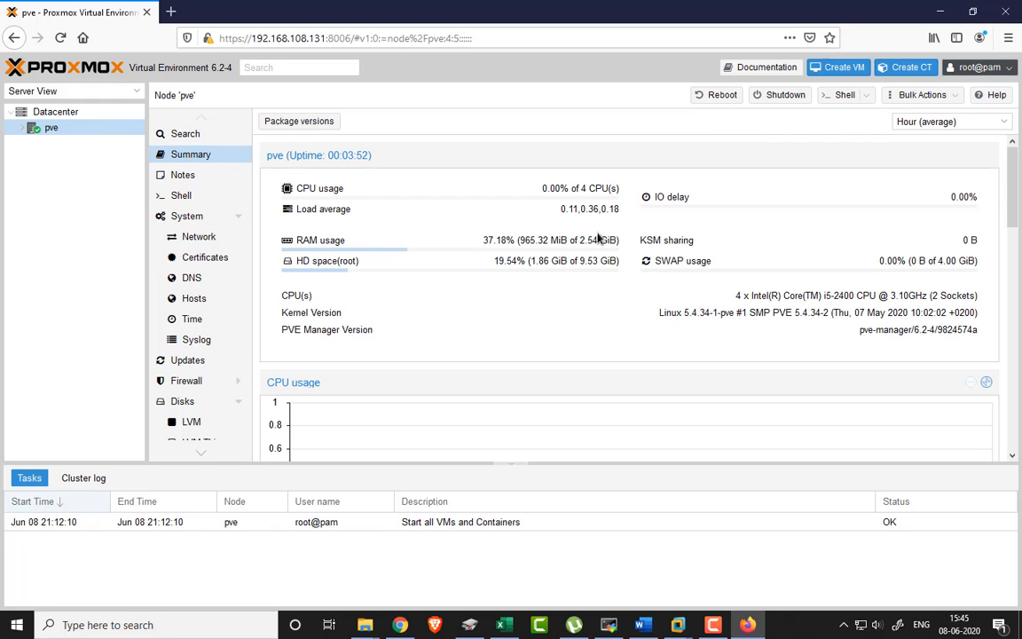
{"action": "scroll", "coordinate": [701, 324], "scroll_direction": "down", "scroll_amount": 5}
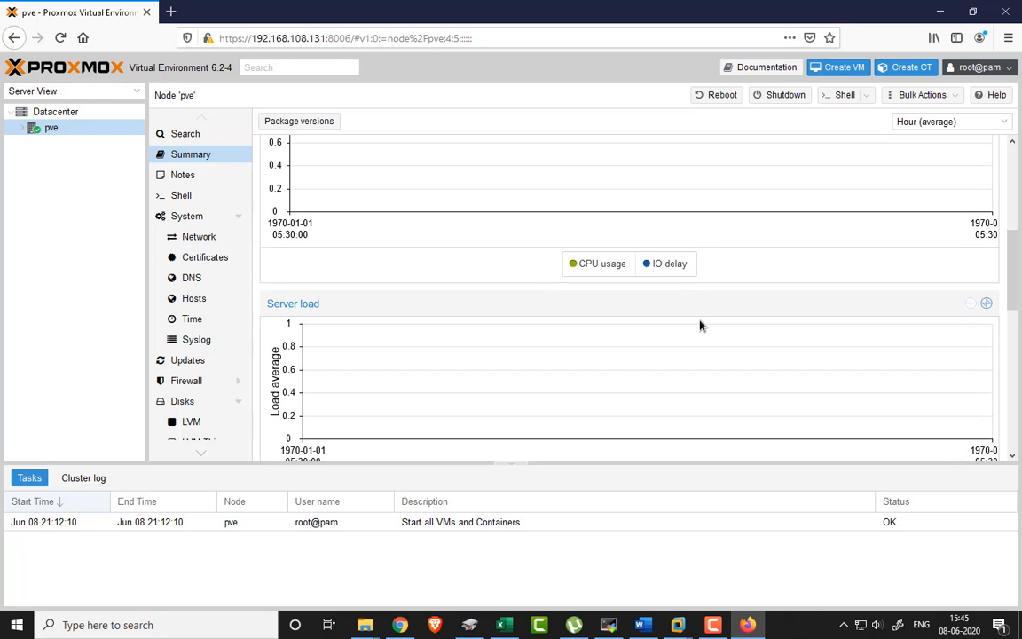
{"action": "scroll", "coordinate": [700, 325], "scroll_direction": "up", "scroll_amount": 5}
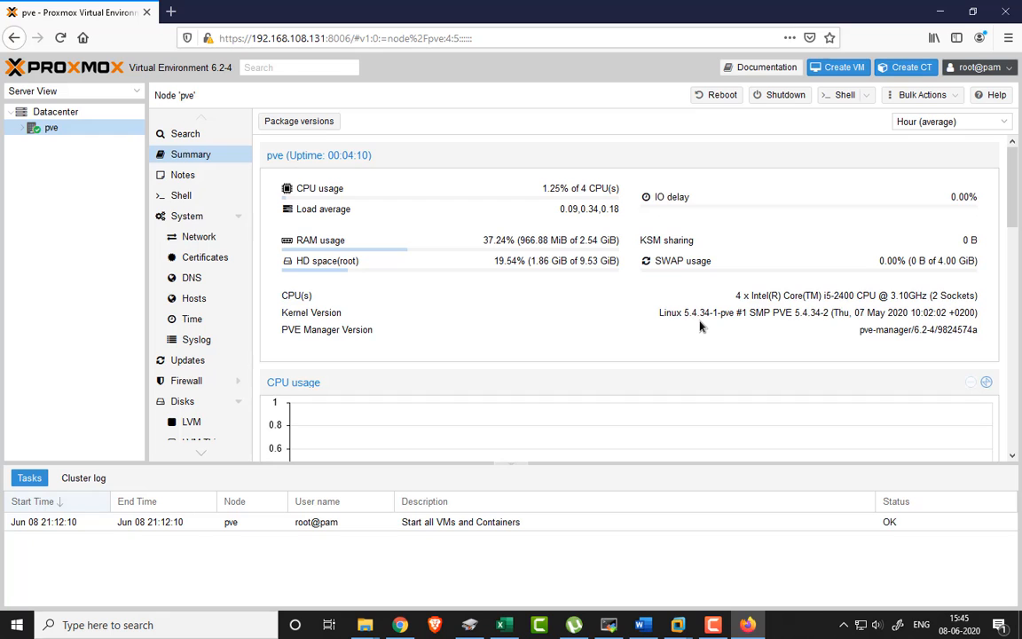
{"action": "scroll", "coordinate": [699, 327], "scroll_direction": "down", "scroll_amount": 5}
{"action": "scroll", "coordinate": [699, 326], "scroll_direction": "down", "scroll_amount": 6}
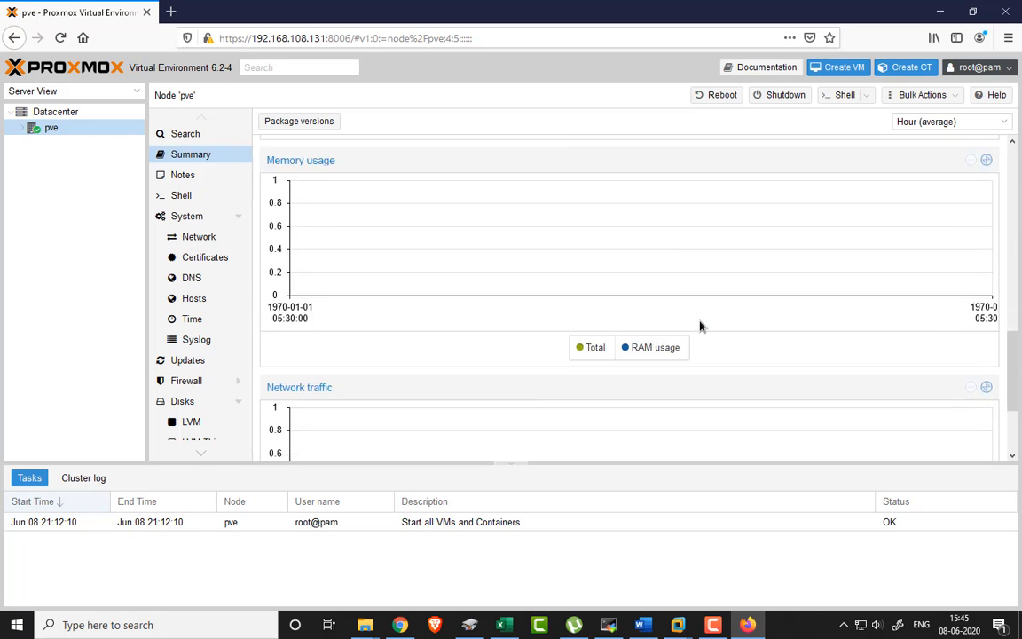
{"action": "scroll", "coordinate": [699, 327], "scroll_direction": "up", "scroll_amount": 10}
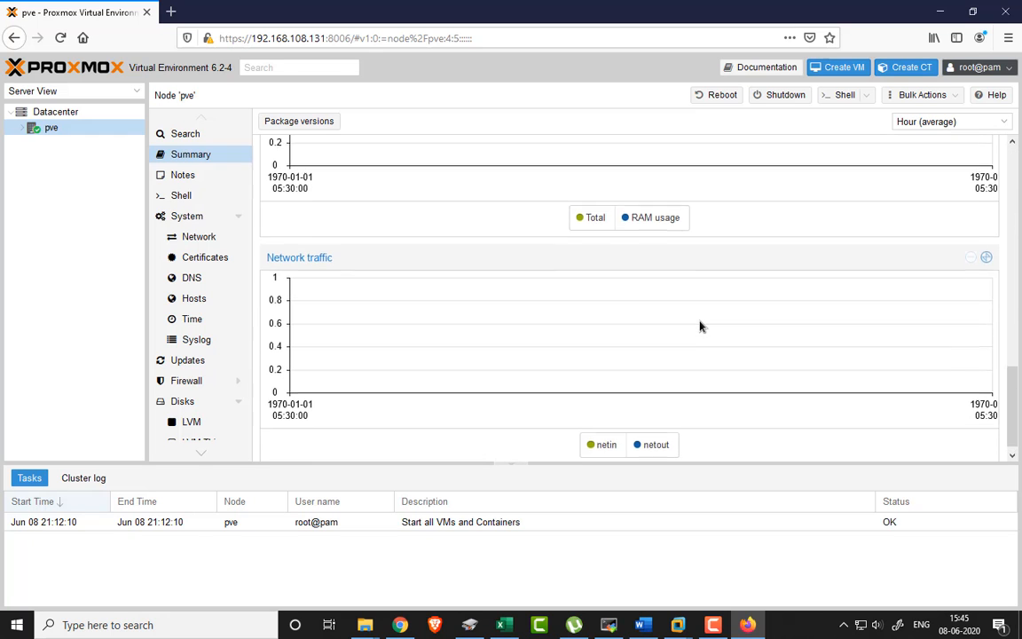
{"action": "scroll", "coordinate": [699, 326], "scroll_direction": "up", "scroll_amount": 1}
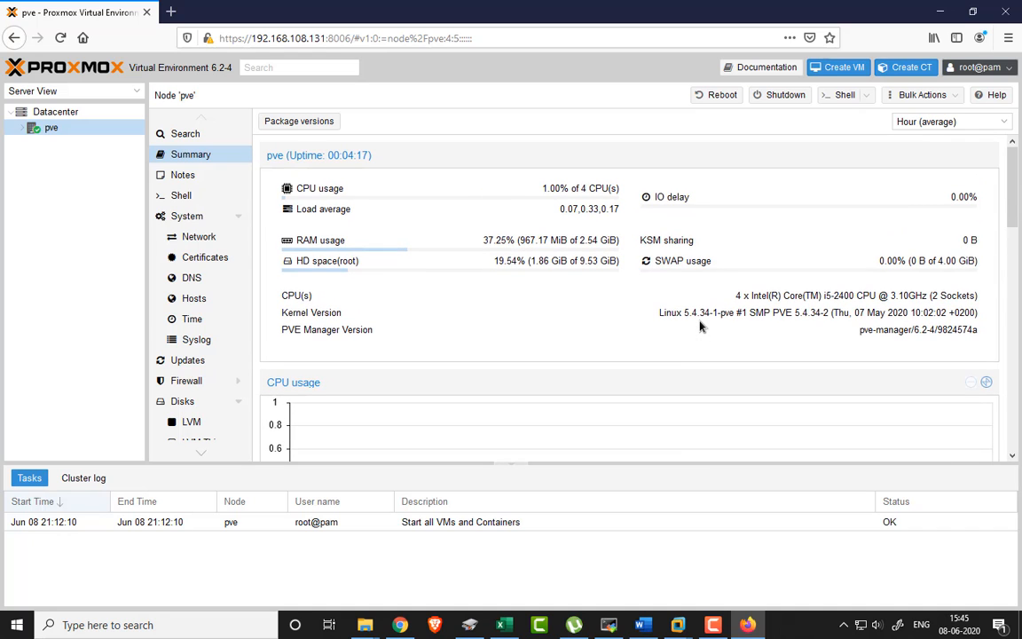
{"action": "left_click", "coordinate": [195, 179]}
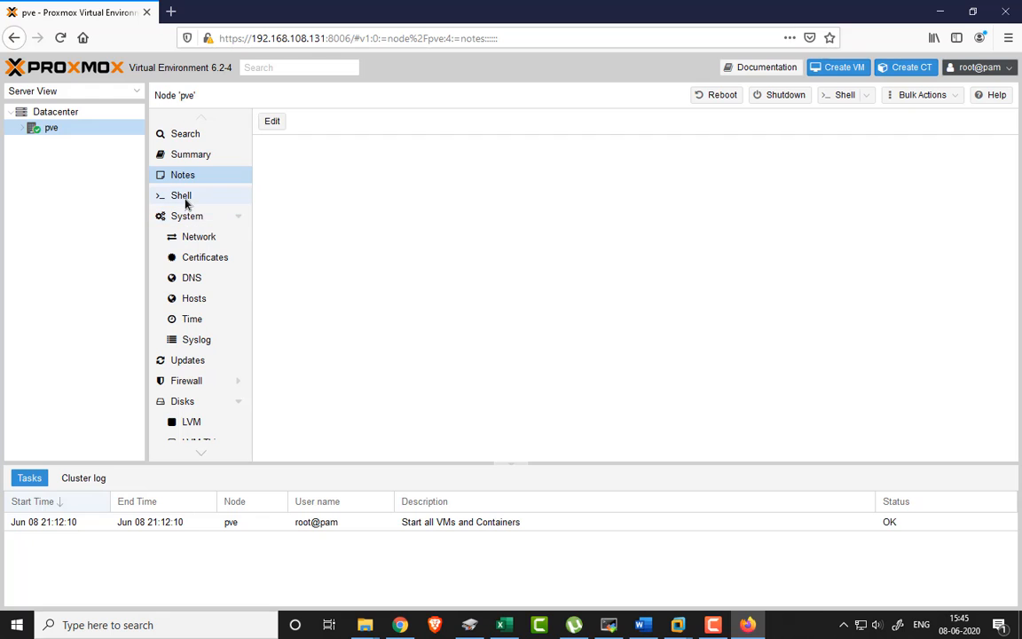
- In the node shell, run cd /etc and ls, then show the System services list
{"action": "left_click", "coordinate": [182, 197]}
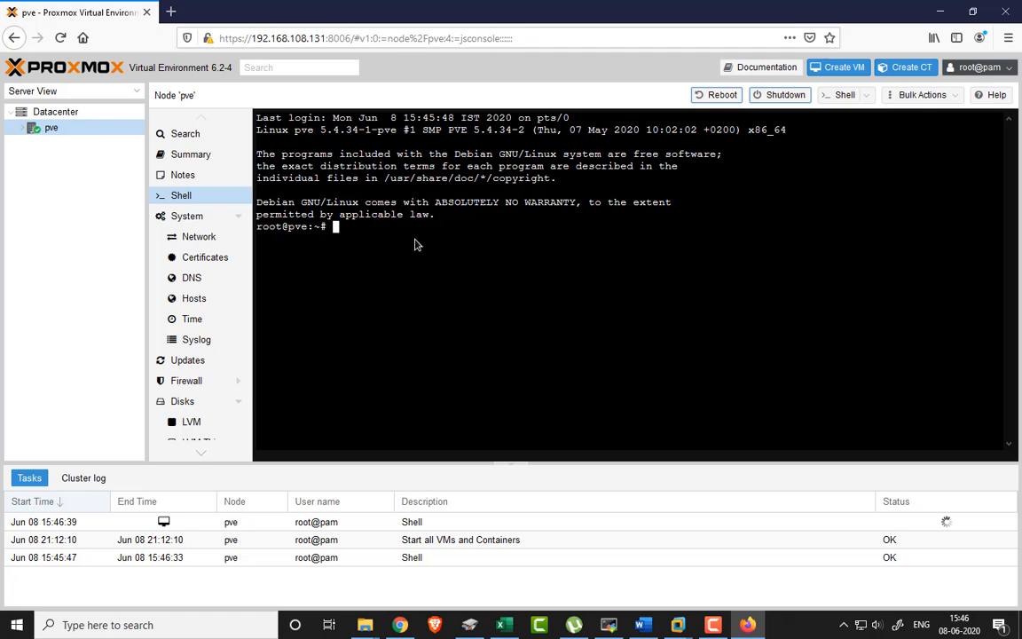
{"action": "type", "text": "cd /et"}
{"action": "key", "text": "Tab"}
{"action": "key", "text": "Return"}
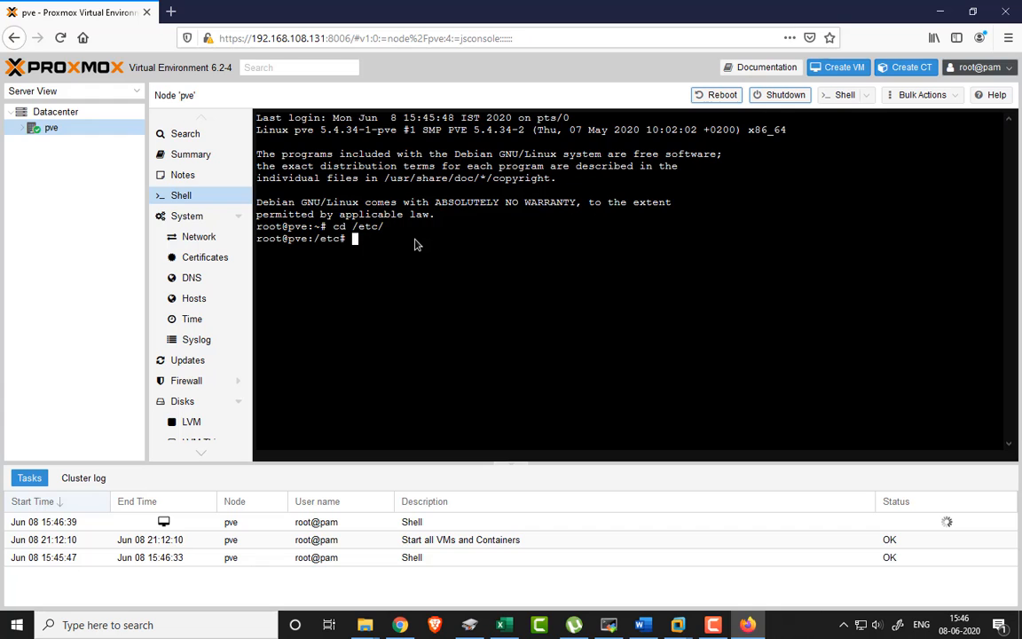
{"action": "type", "text": "ls"}
{"action": "key", "text": "Return"}
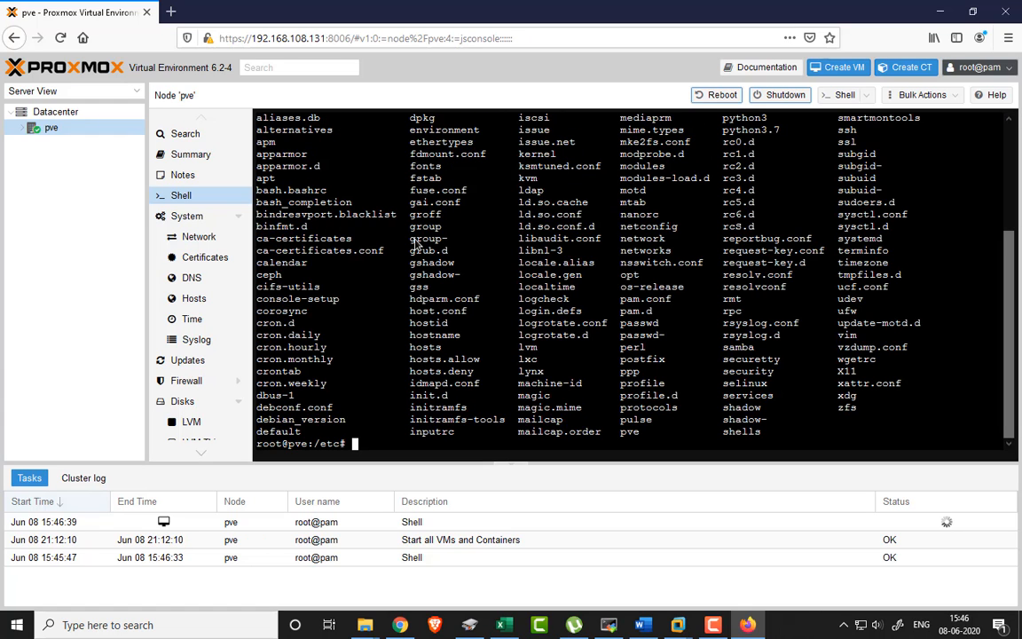
{"action": "left_click", "coordinate": [194, 221]}
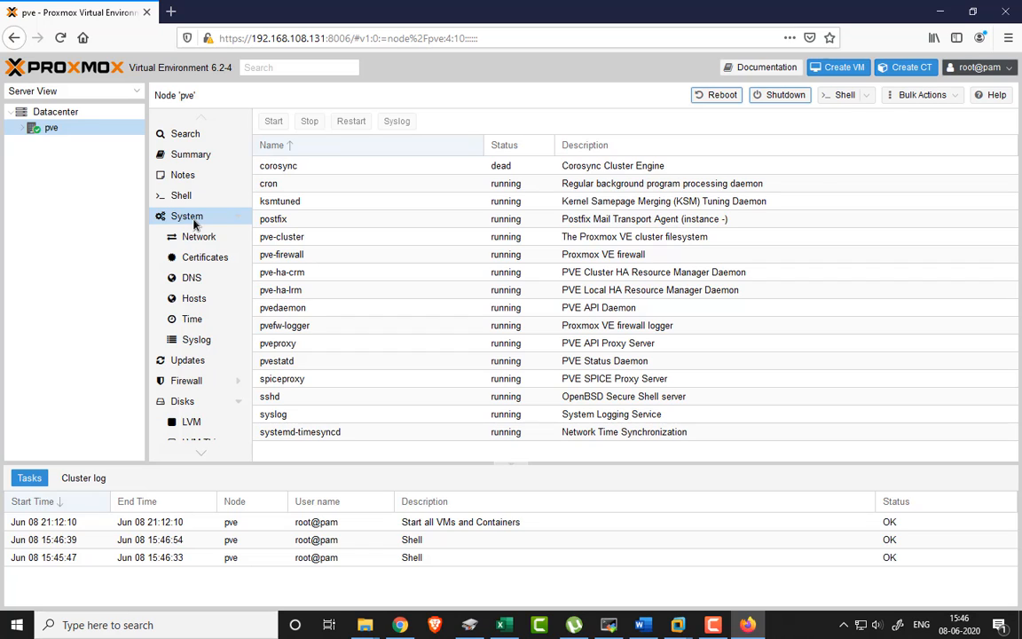
- View the node's network interfaces and open the Create Linux Bridge form without saving
{"action": "left_click", "coordinate": [188, 239]}
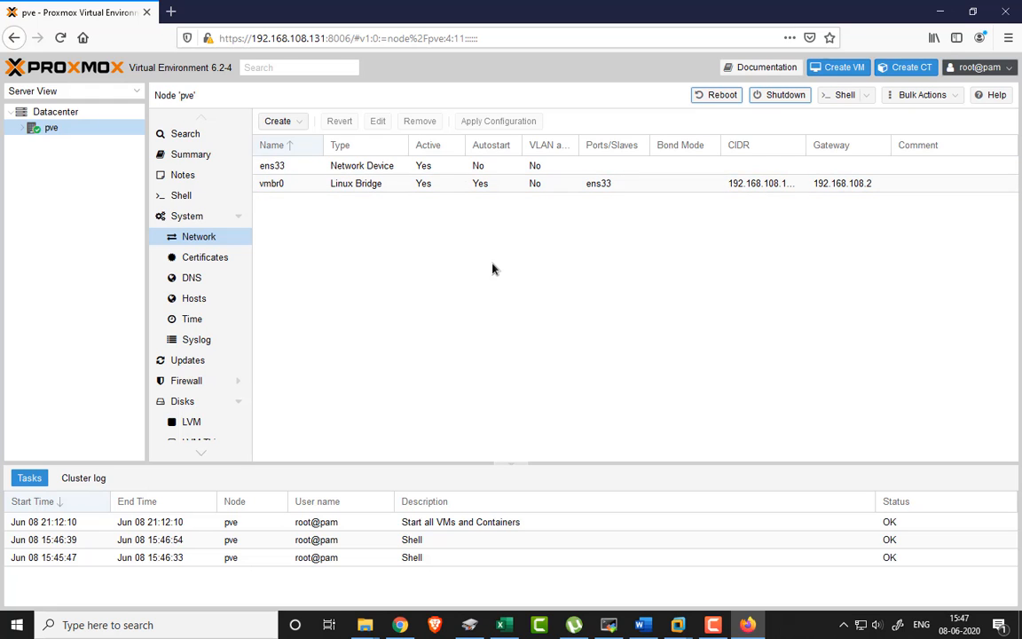
{"action": "left_click", "coordinate": [277, 122]}
{"action": "left_click", "coordinate": [306, 141]}
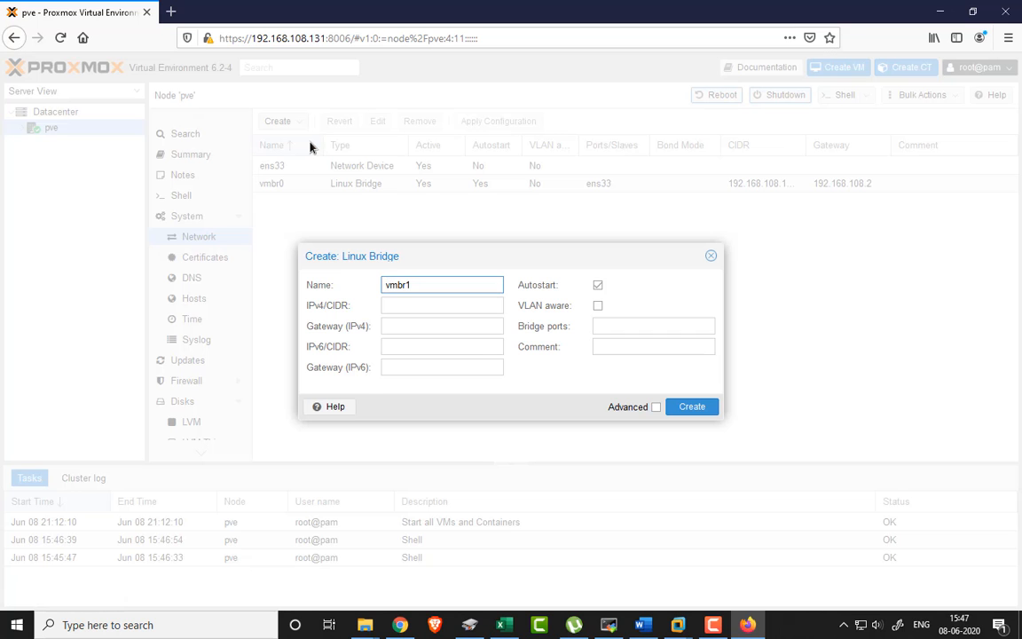
{"action": "left_click", "coordinate": [710, 256]}
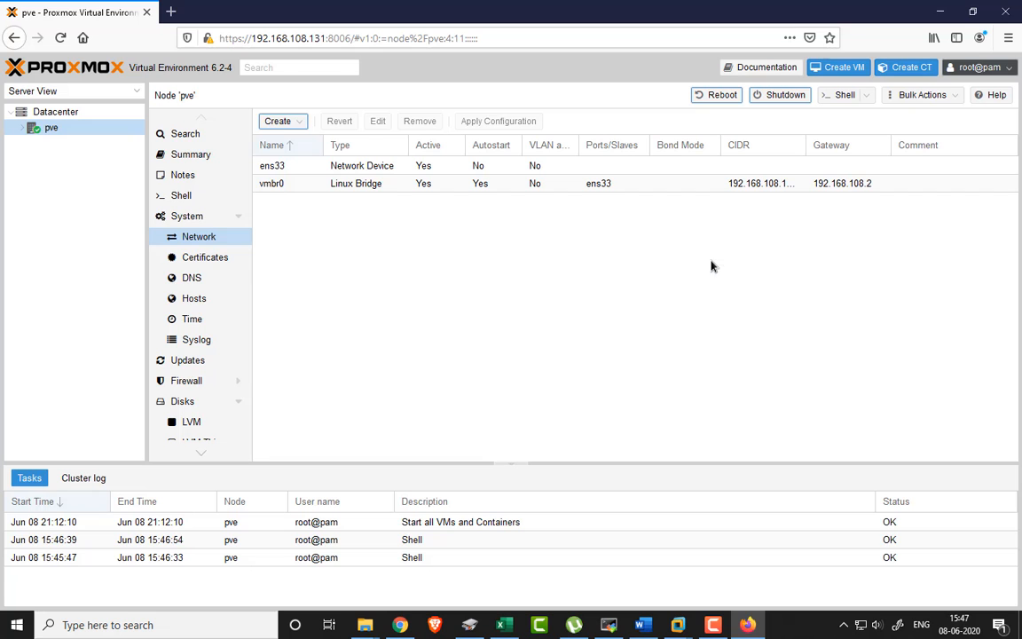
- Check Certificates and the Upload Custom Certificate form, then the DNS and Hosts pages
{"action": "left_click", "coordinate": [209, 258]}
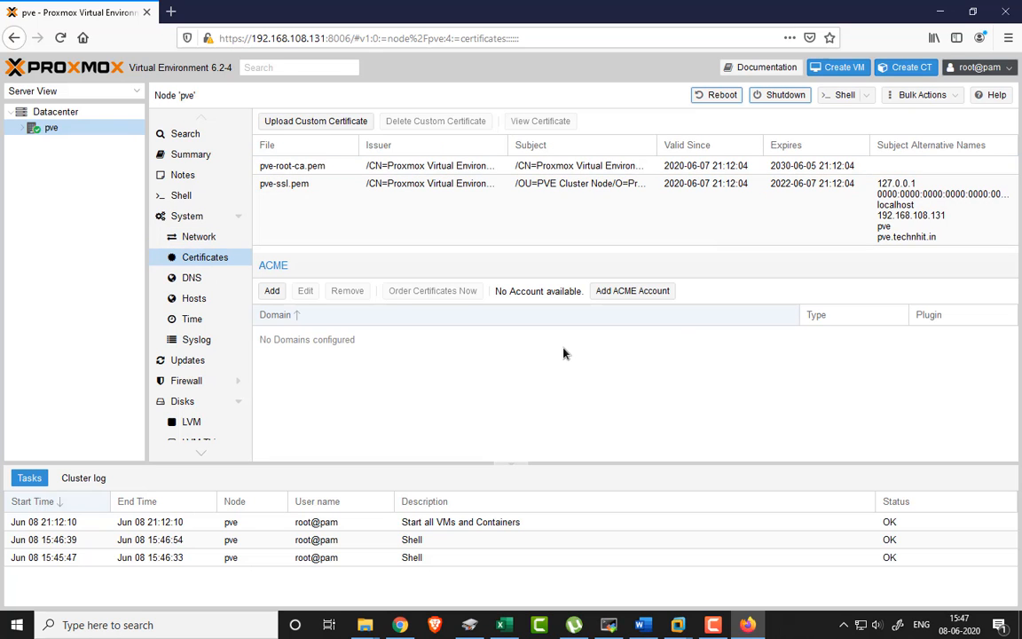
{"action": "left_click", "coordinate": [311, 121]}
{"action": "left_click", "coordinate": [710, 228]}
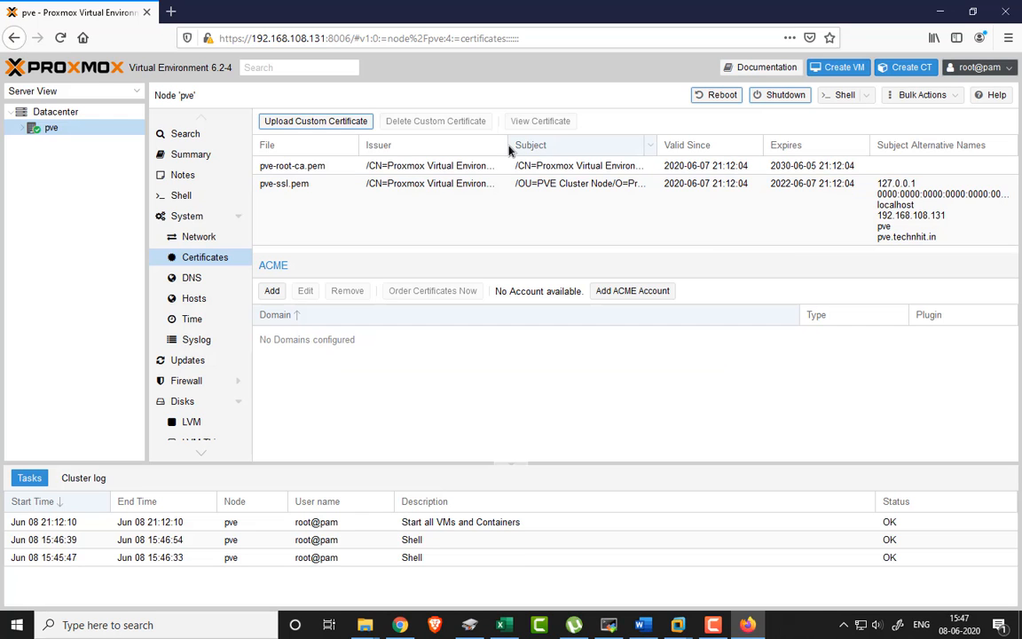
{"action": "left_click", "coordinate": [192, 278]}
{"action": "left_click", "coordinate": [195, 301]}
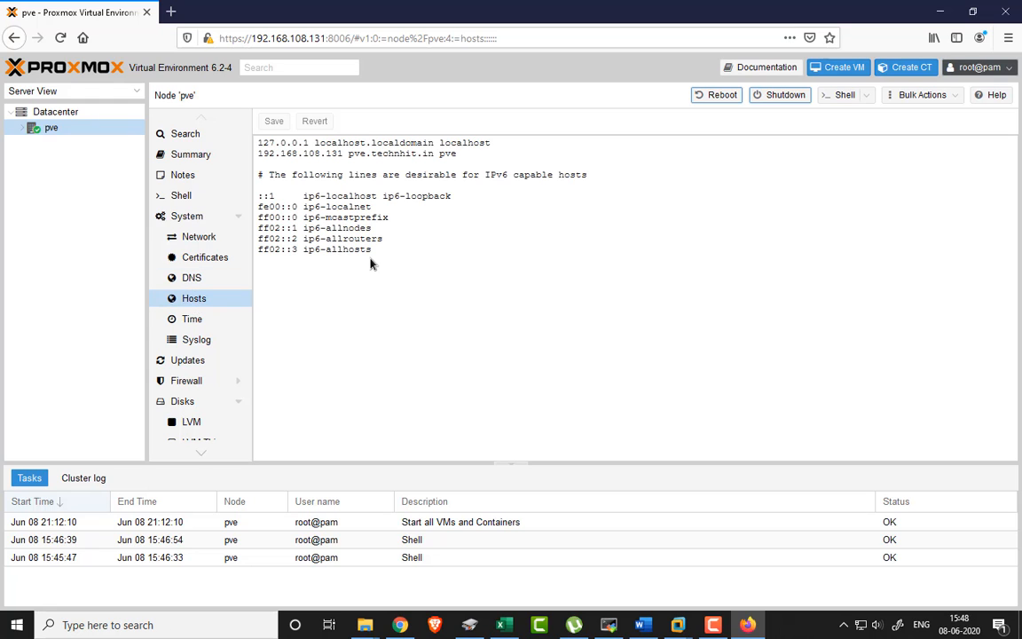
- Check the node's Time, Syslog timespan view and available Updates
{"action": "left_click", "coordinate": [196, 325]}
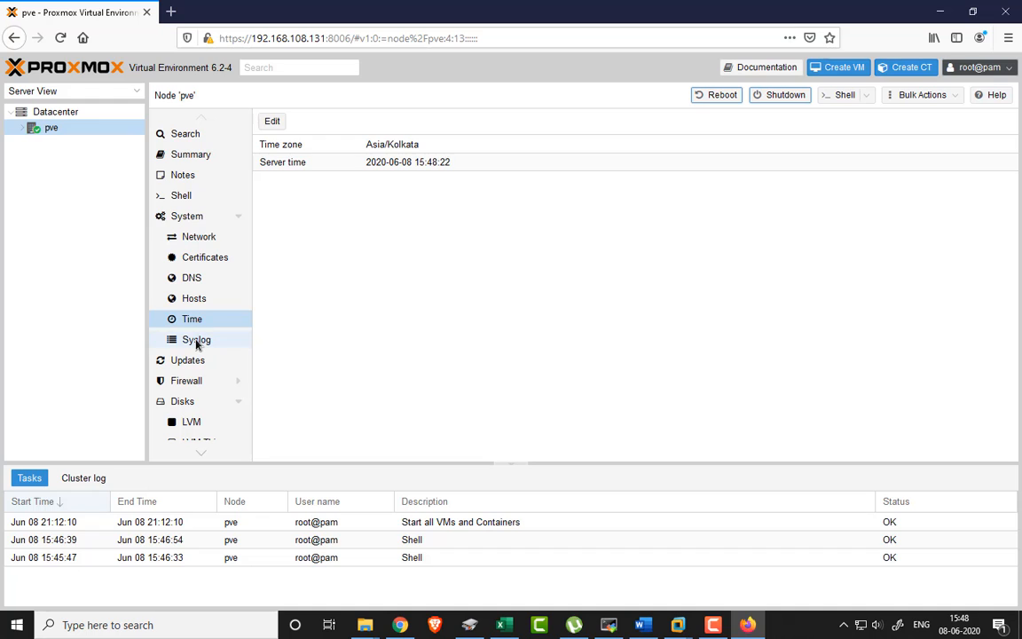
{"action": "left_click", "coordinate": [199, 341]}
{"action": "left_click", "coordinate": [615, 122]}
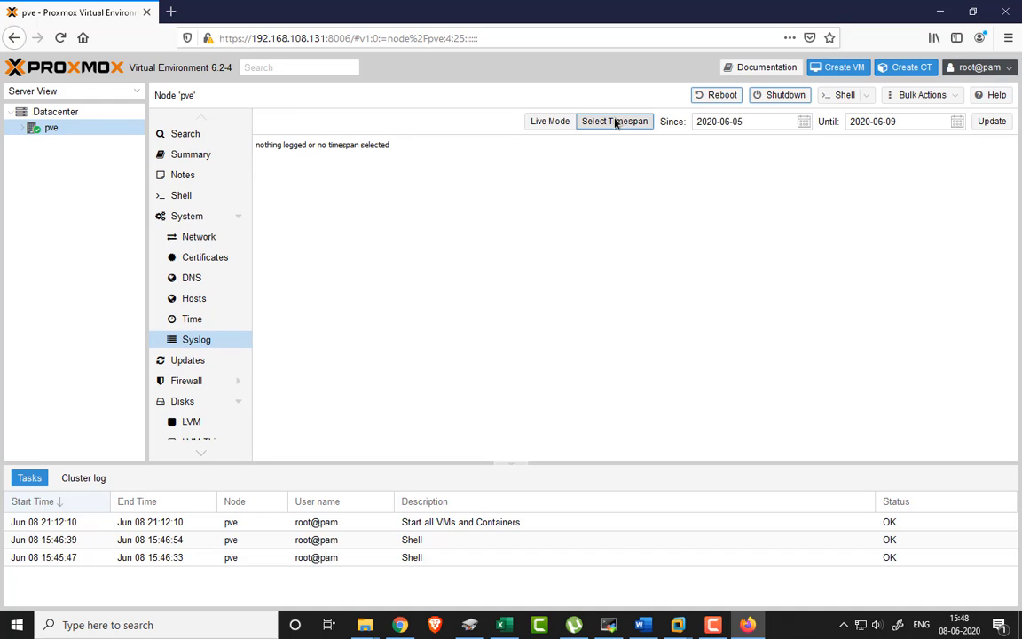
{"action": "left_click", "coordinate": [186, 361]}
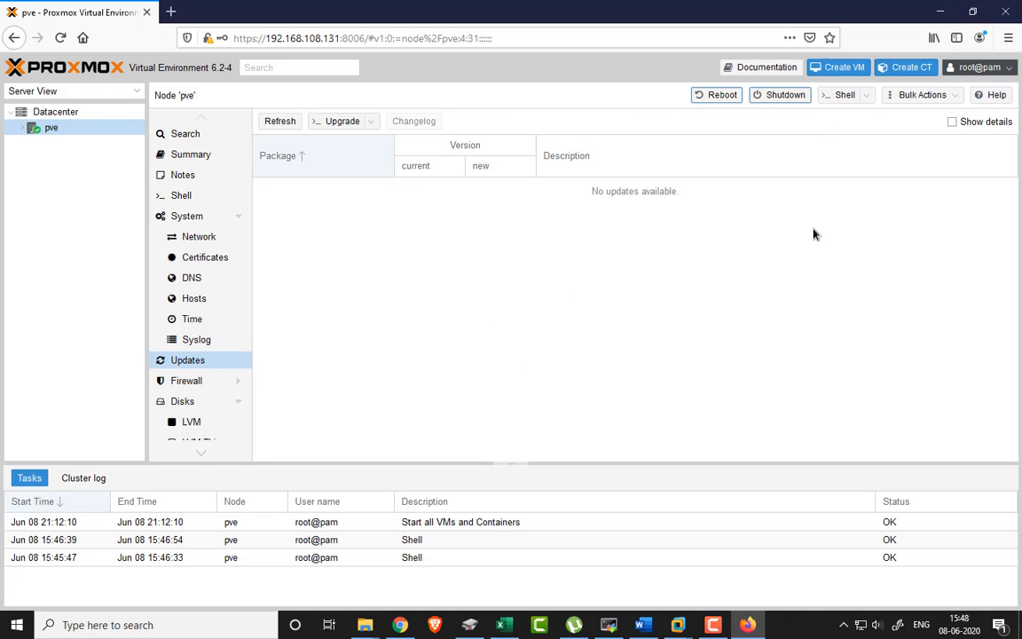
{"action": "scroll", "coordinate": [213, 338], "scroll_direction": "down", "scroll_amount": 2}
- On the Firewall page, inspect the Add: Rule direction and interface fields, then discard it
{"action": "left_click", "coordinate": [202, 342]}
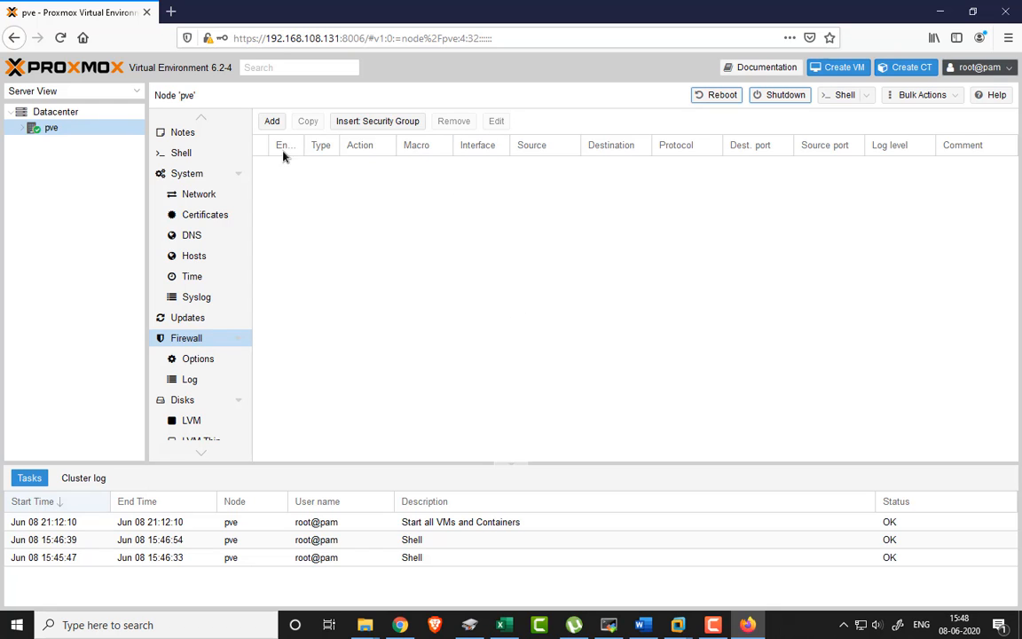
{"action": "left_click", "coordinate": [271, 121]}
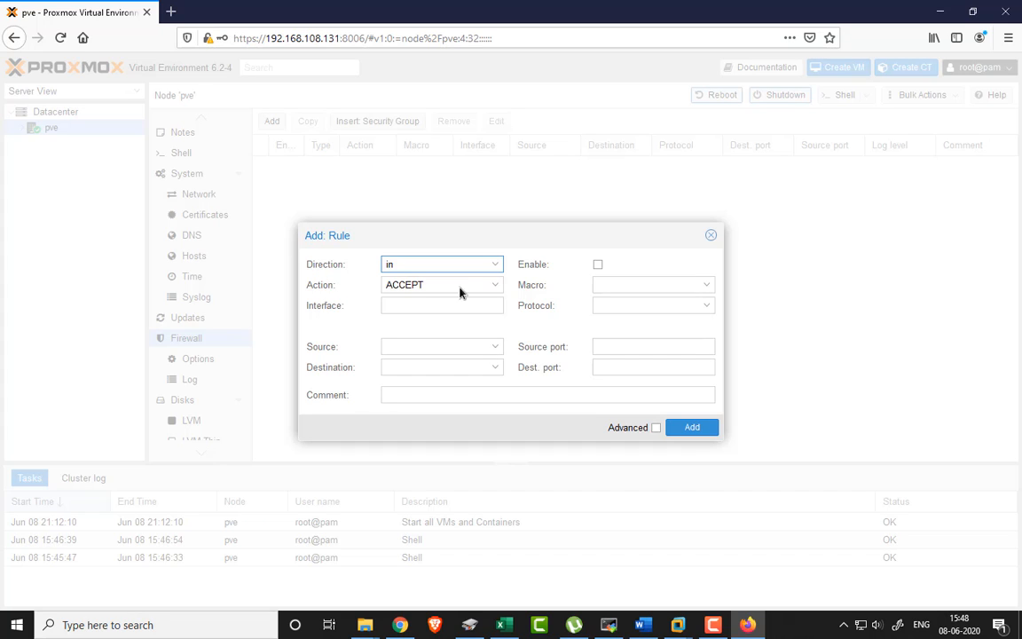
{"action": "left_click", "coordinate": [482, 265]}
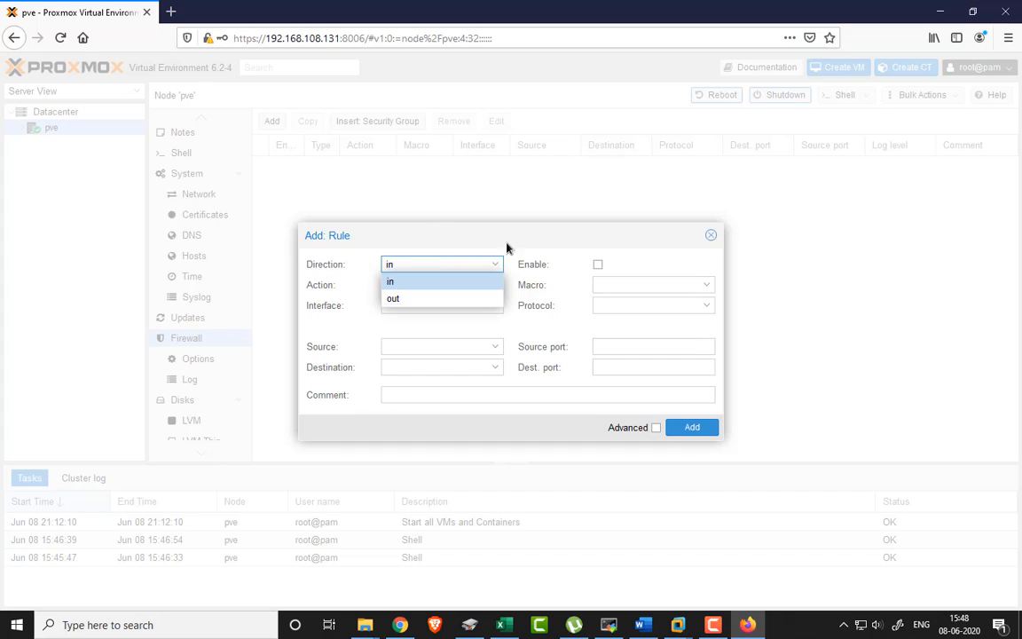
{"action": "left_click", "coordinate": [497, 265]}
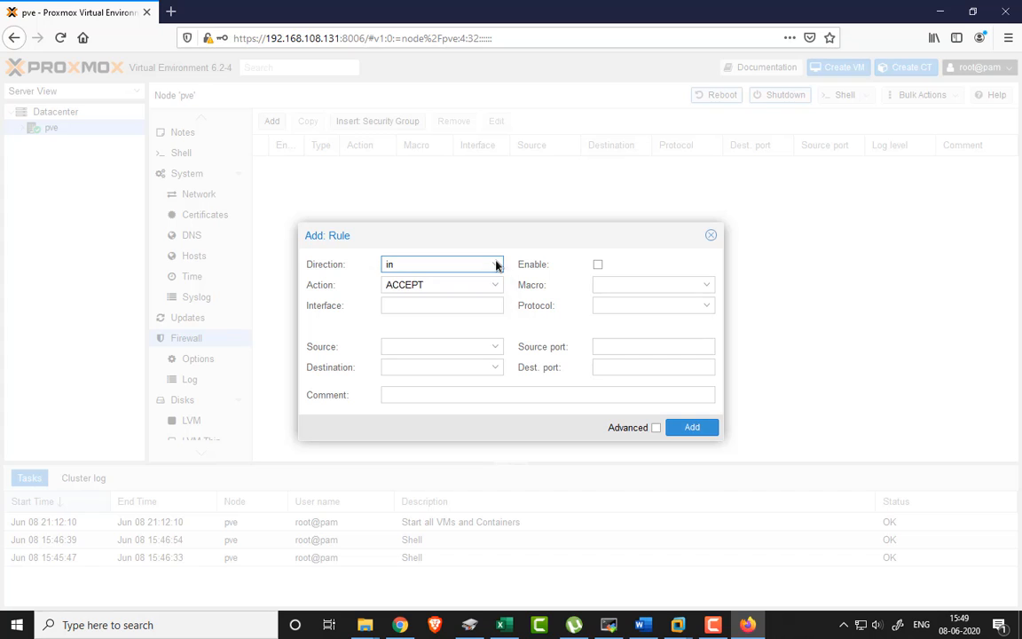
{"action": "left_click", "coordinate": [447, 314]}
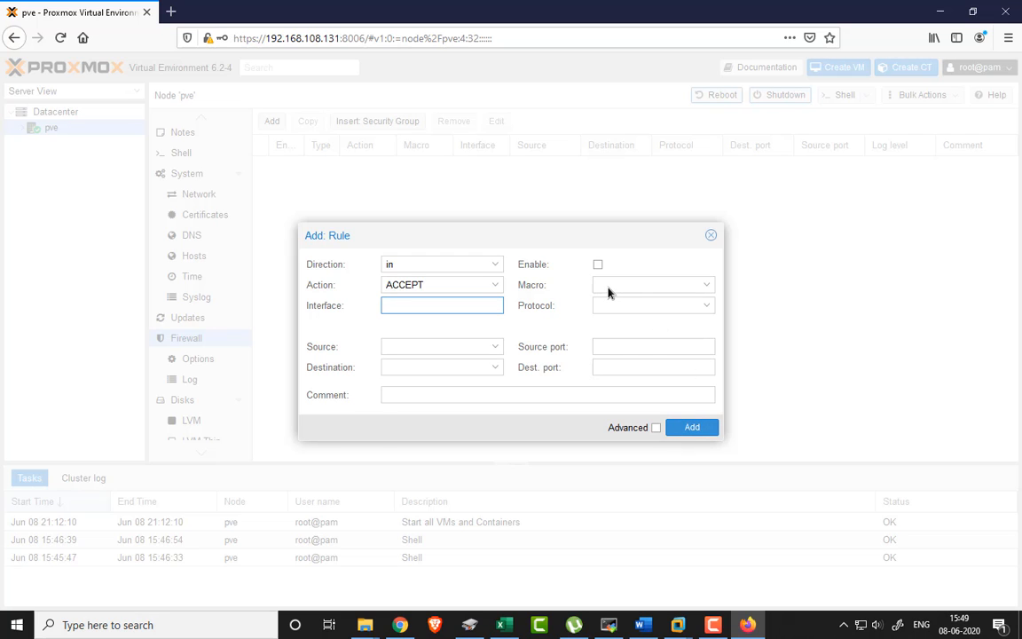
{"action": "left_click", "coordinate": [711, 236]}
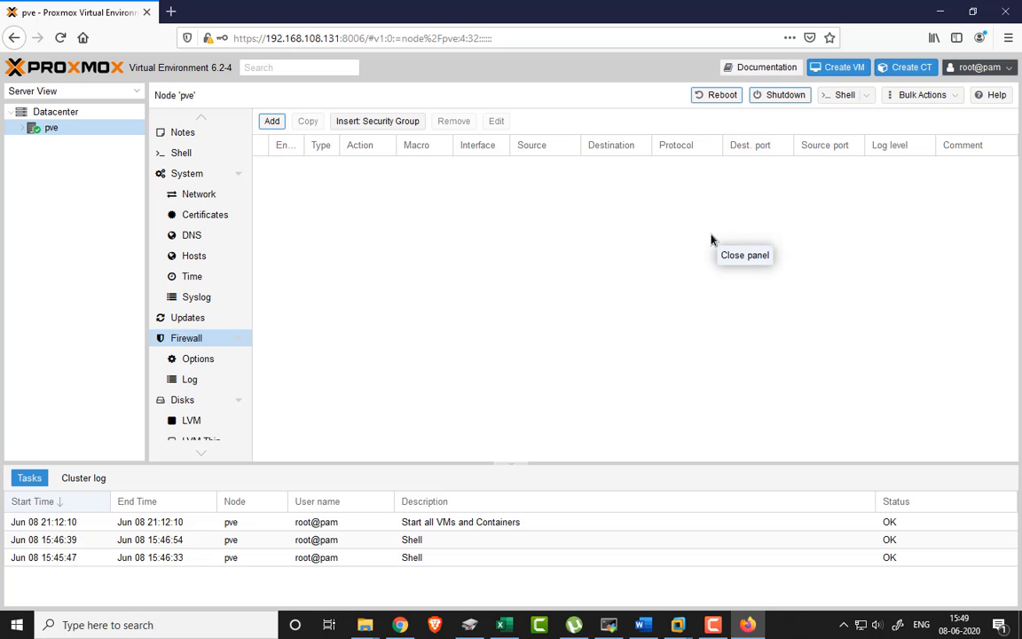
- View the node's Disks, LVM, LVM-Thin and Directory storage pages
{"action": "scroll", "coordinate": [222, 367], "scroll_direction": "down", "scroll_amount": 1}
{"action": "left_click", "coordinate": [205, 337]}
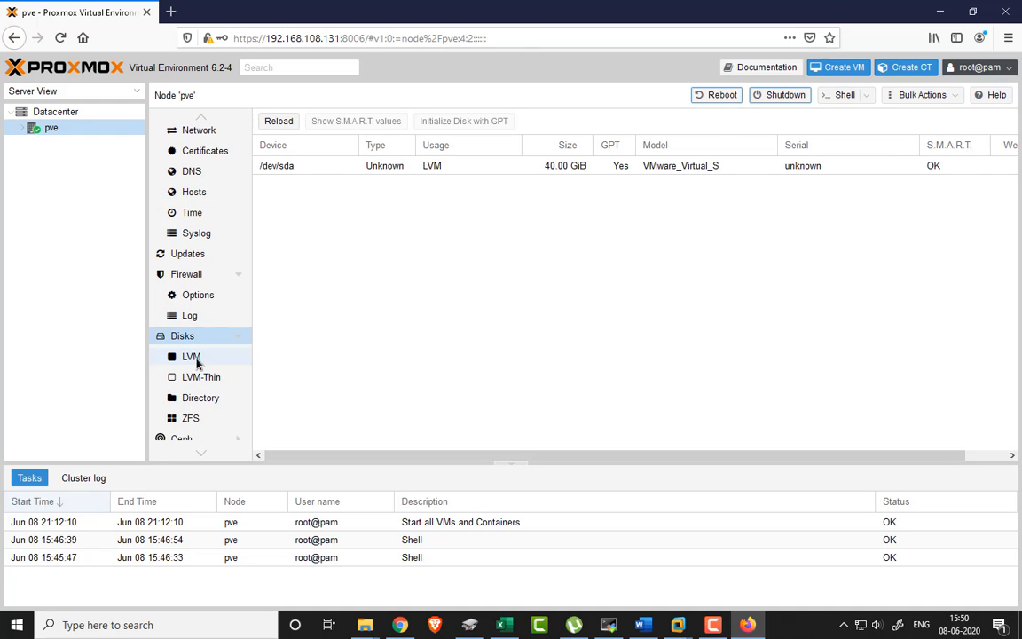
{"action": "left_click", "coordinate": [195, 358]}
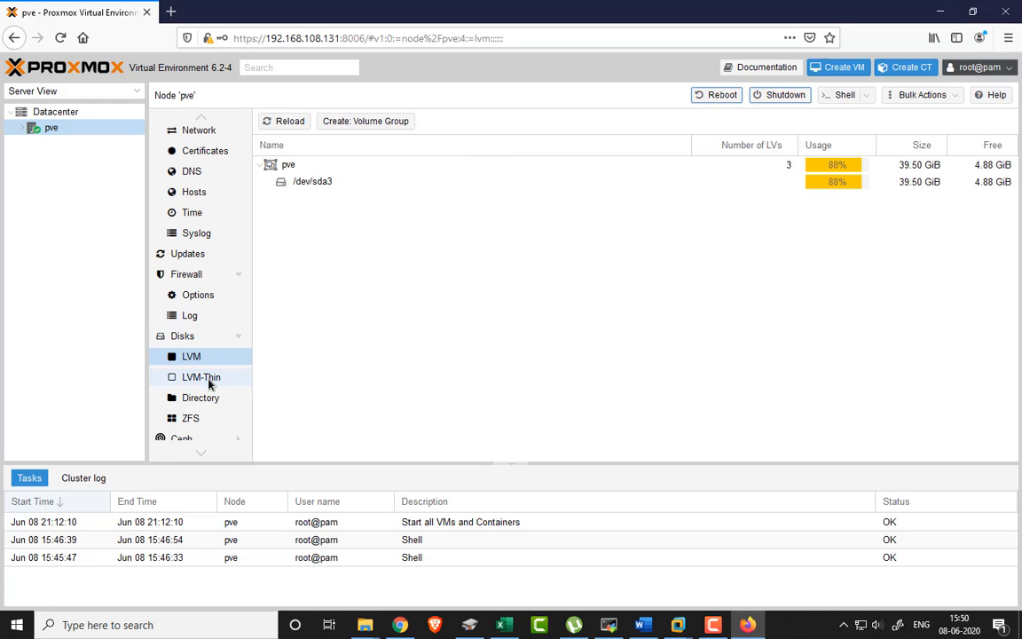
{"action": "left_click", "coordinate": [210, 382]}
{"action": "scroll", "coordinate": [211, 383], "scroll_direction": "down", "scroll_amount": 1}
{"action": "left_click", "coordinate": [213, 358]}
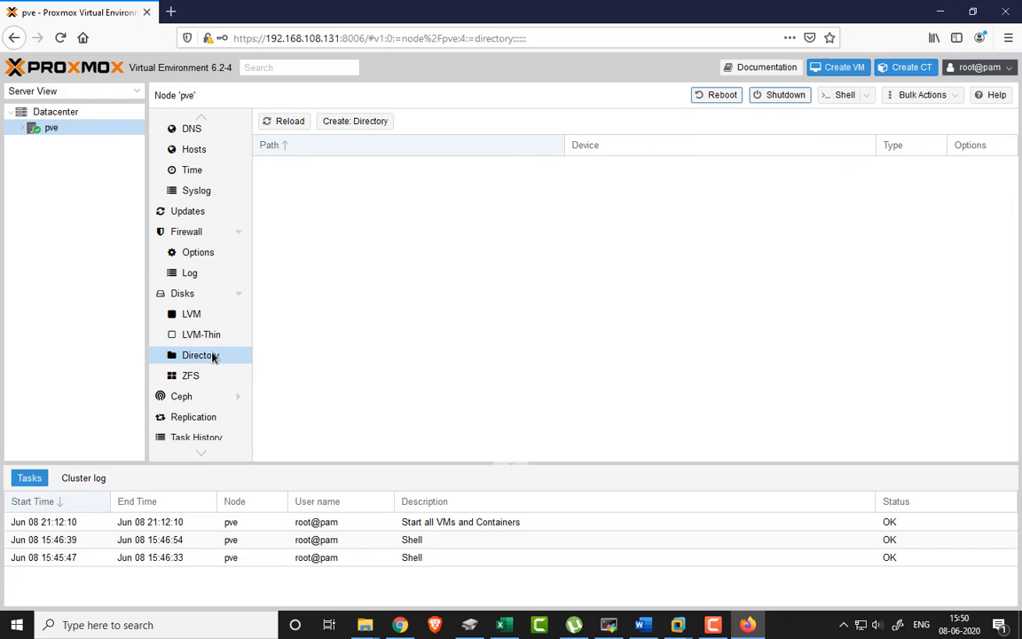
- Look at the Create: Directory form's ext4 and xfs filesystem choices, then close it
{"action": "left_click", "coordinate": [355, 121]}
{"action": "left_click", "coordinate": [566, 318]}
{"action": "left_click", "coordinate": [605, 269]}
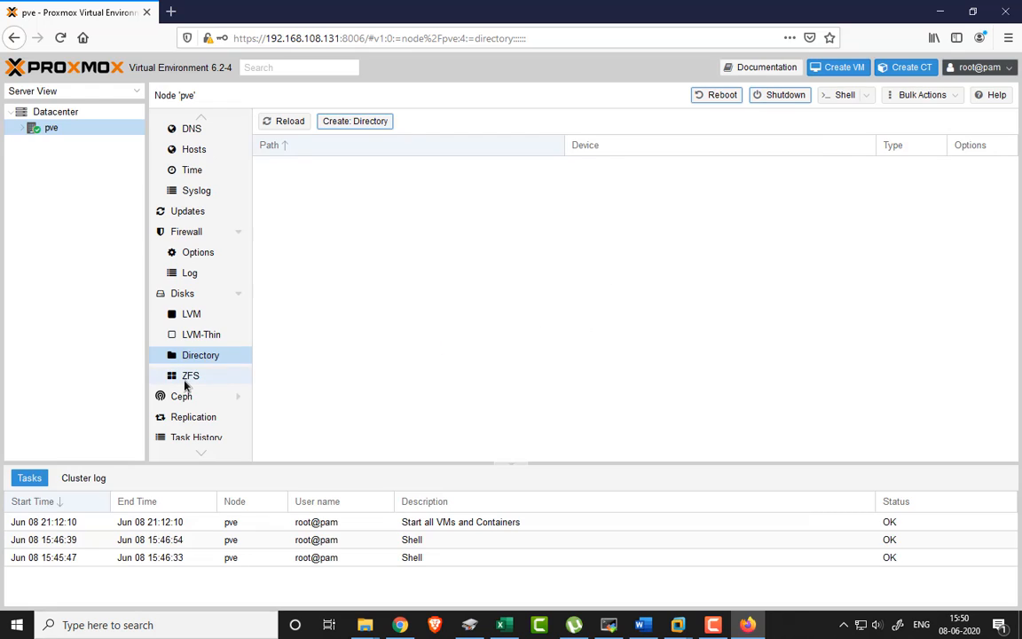
- Inspect Create: ZFS RAID level, compression and ashift options, cancel it, and open Ceph
{"action": "left_click", "coordinate": [186, 381]}
{"action": "scroll", "coordinate": [191, 372], "scroll_direction": "down", "scroll_amount": 1}
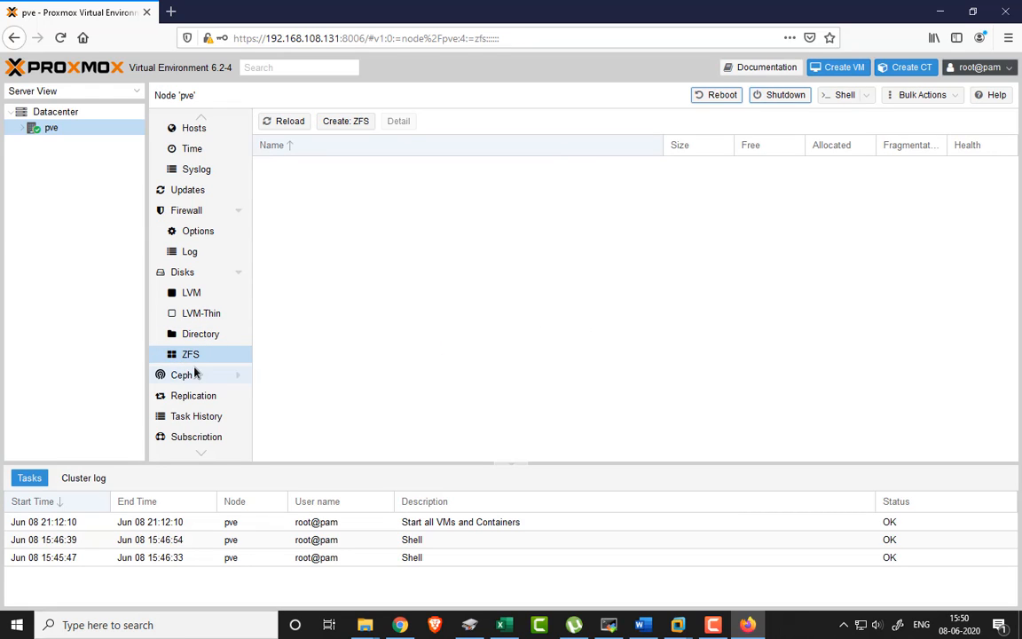
{"action": "left_click", "coordinate": [345, 121]}
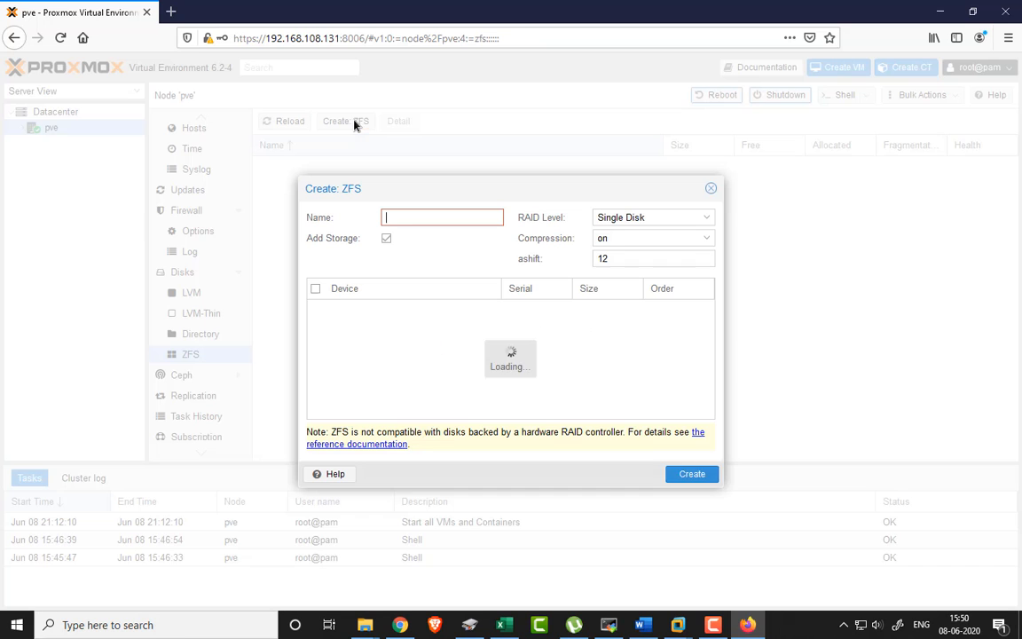
{"action": "left_click", "coordinate": [667, 218]}
{"action": "left_click", "coordinate": [664, 220]}
{"action": "left_click", "coordinate": [639, 237]}
{"action": "left_click", "coordinate": [638, 241]}
{"action": "left_click", "coordinate": [642, 257]}
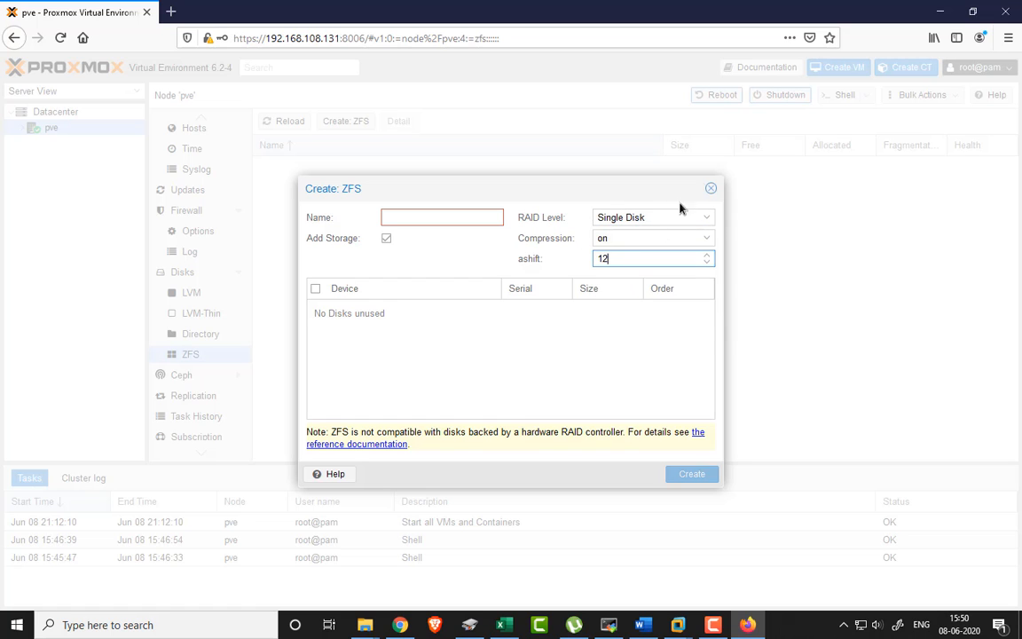
{"action": "left_click", "coordinate": [709, 188]}
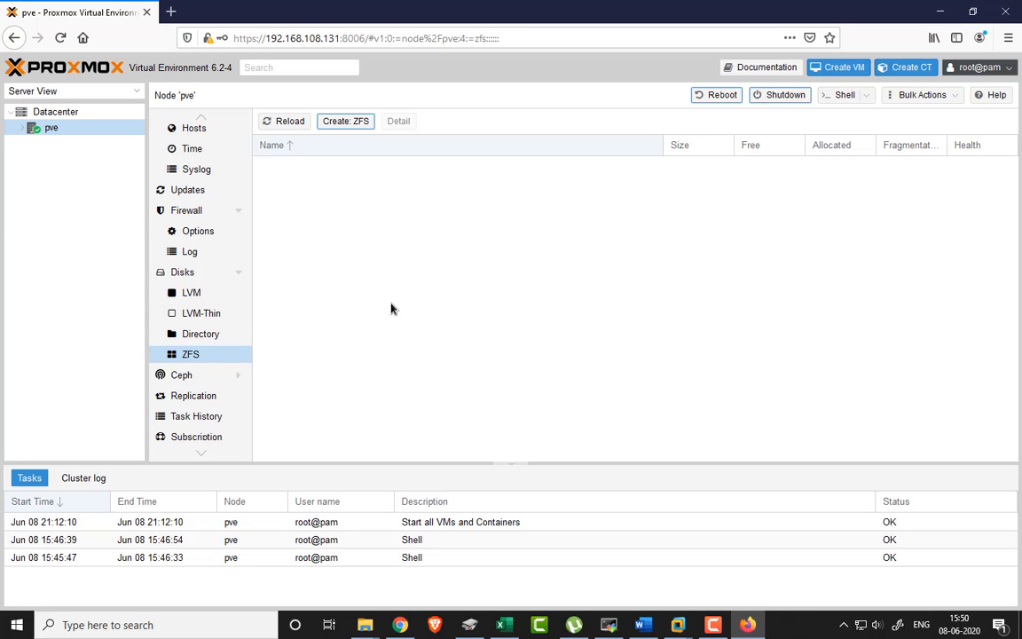
{"action": "left_click", "coordinate": [182, 376]}
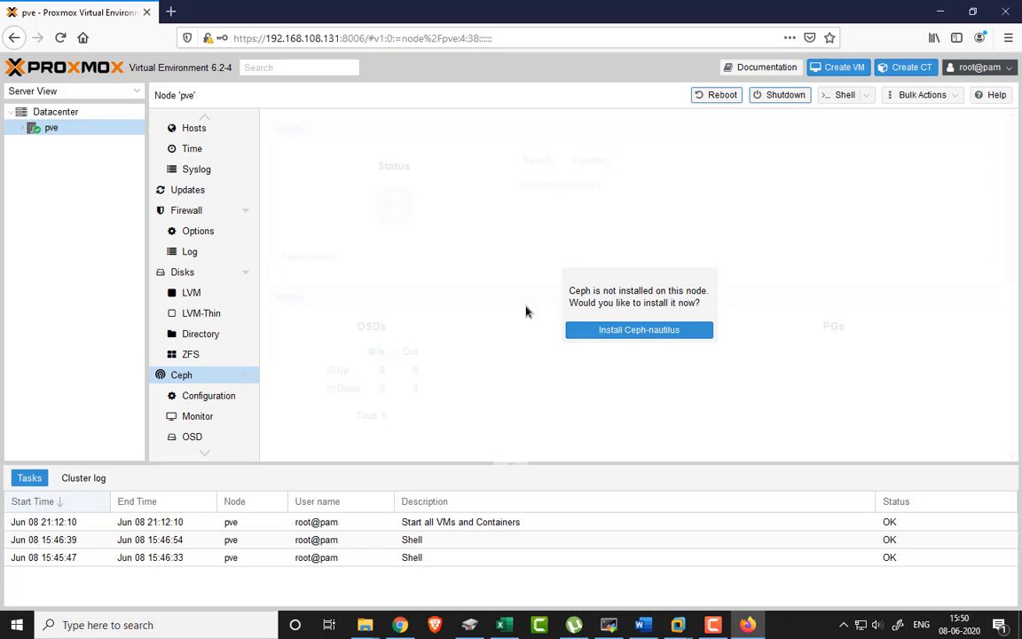
- Look at the Ceph configuration and the node's replication jobs, briefly expanding pve
{"action": "left_click", "coordinate": [211, 401]}
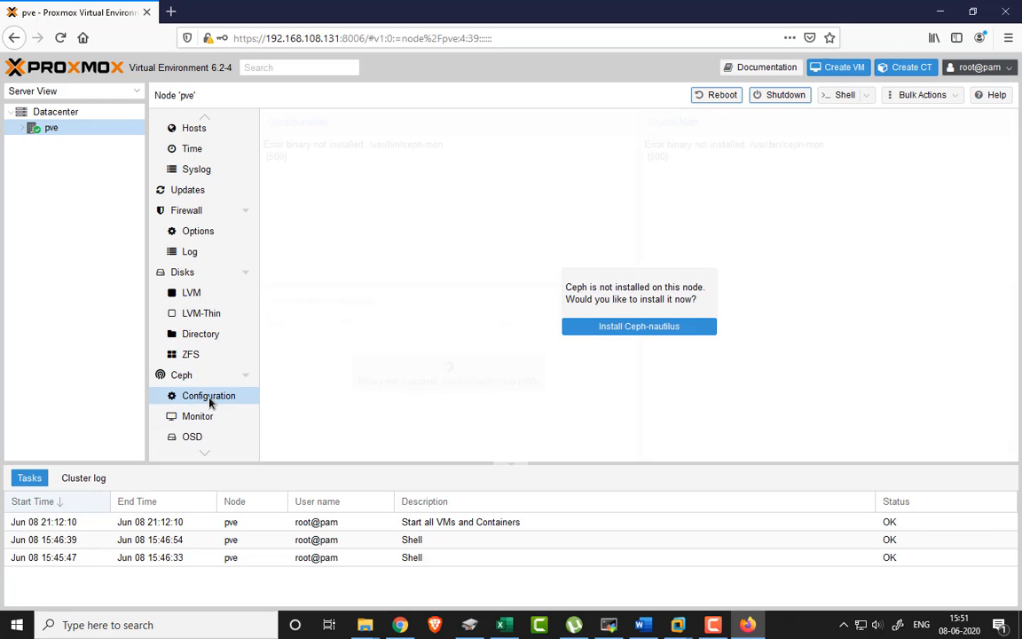
{"action": "left_click", "coordinate": [194, 375]}
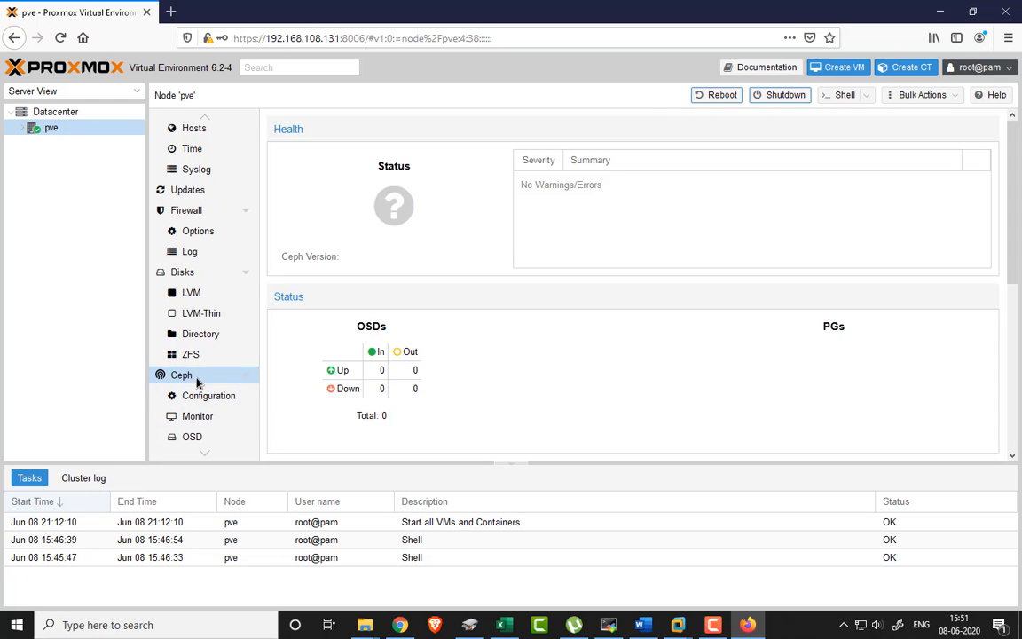
{"action": "left_click", "coordinate": [247, 379]}
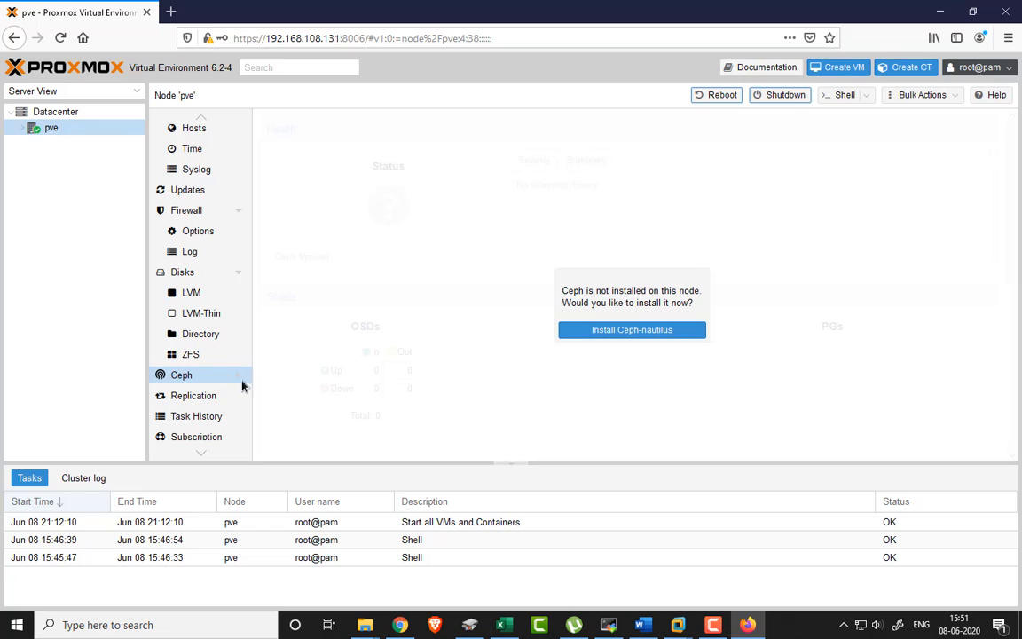
{"action": "left_click", "coordinate": [200, 397]}
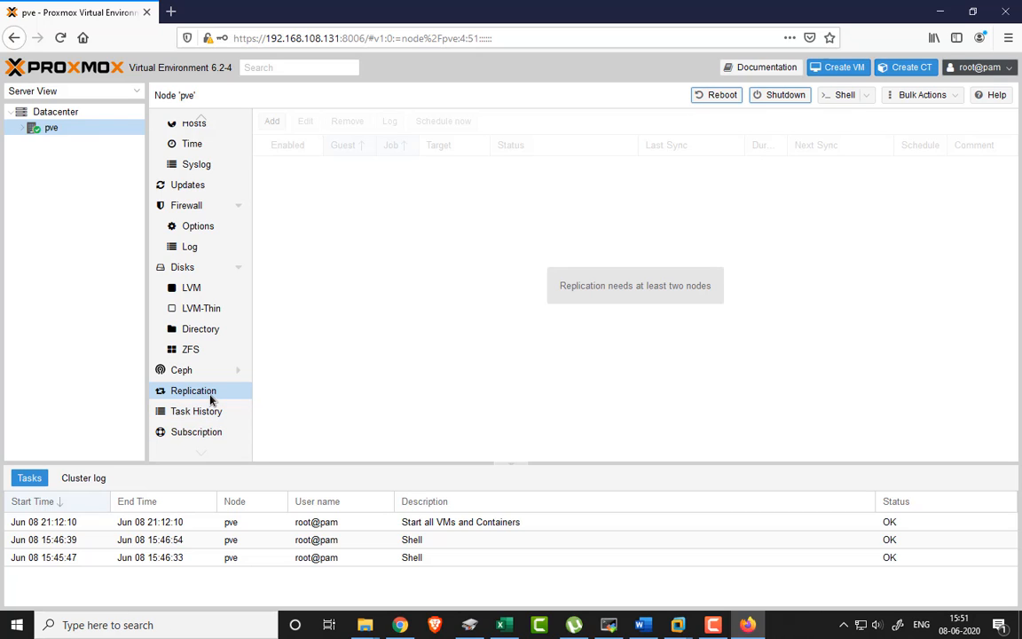
{"action": "left_click", "coordinate": [22, 130]}
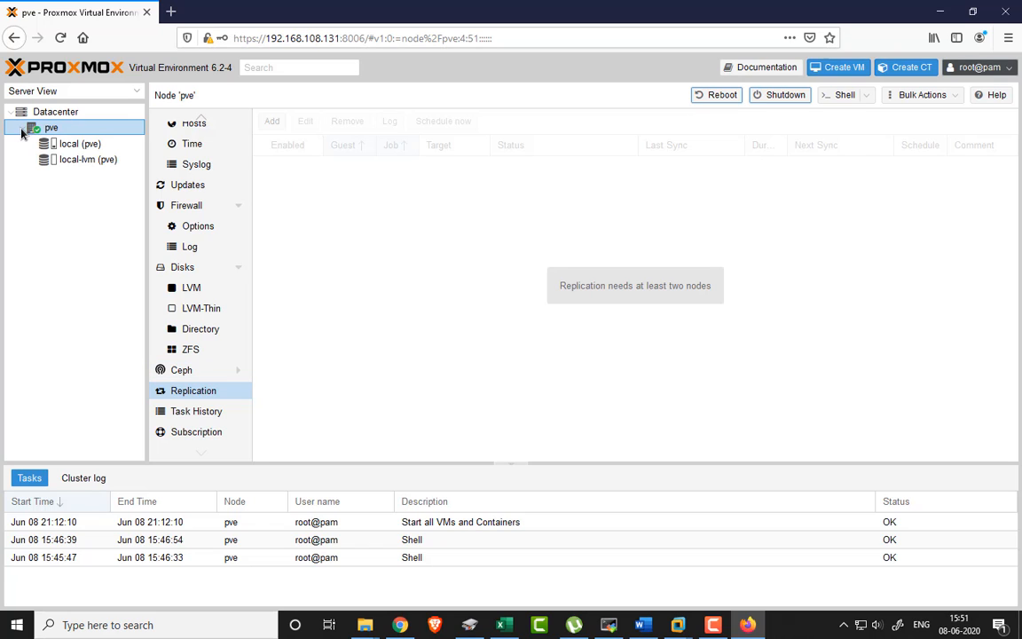
{"action": "left_click", "coordinate": [22, 129]}
- Check the node's task history and subscription status, then expand pve to list its storages
{"action": "left_click", "coordinate": [205, 414]}
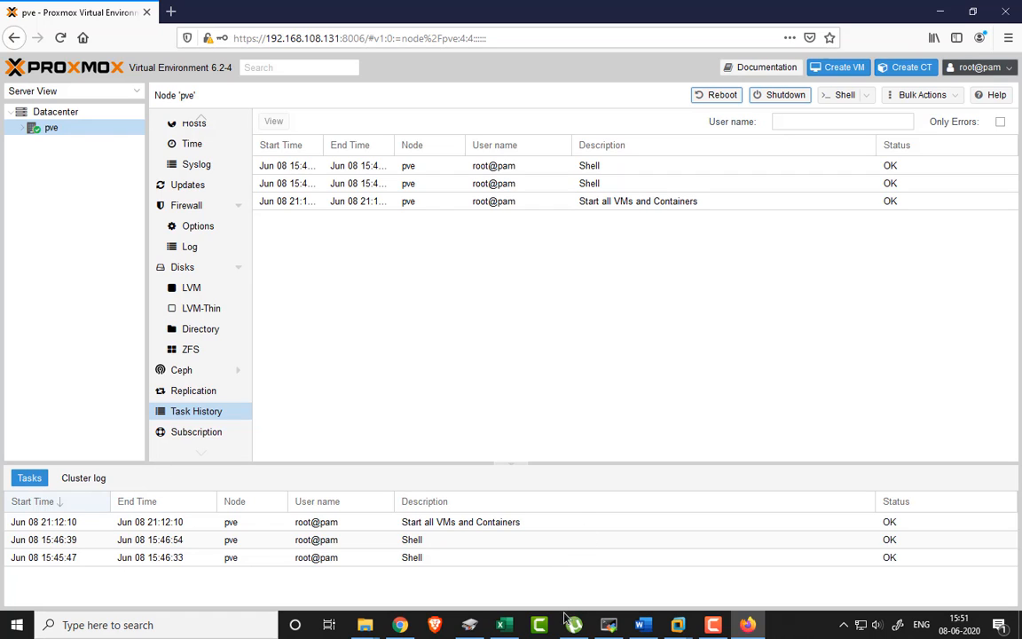
{"action": "left_click", "coordinate": [171, 429]}
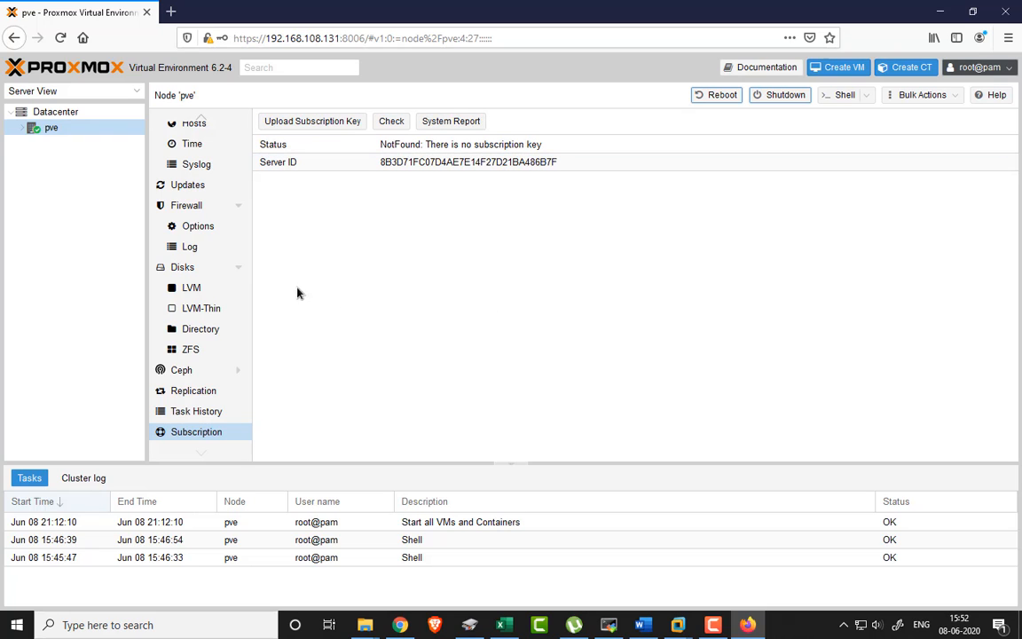
{"action": "scroll", "coordinate": [189, 311], "scroll_direction": "up", "scroll_amount": 4}
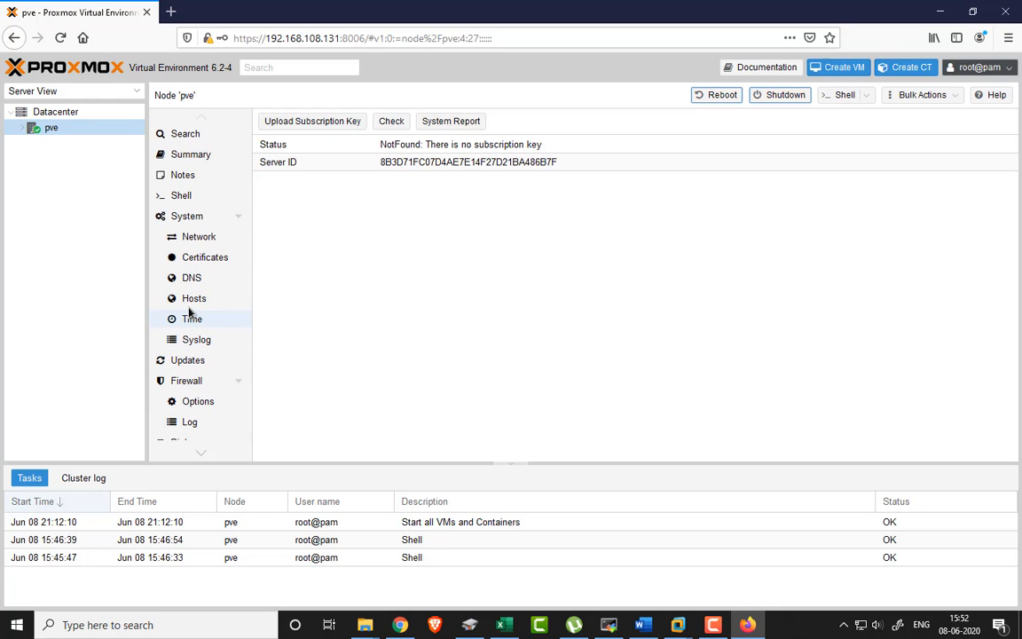
{"action": "left_click", "coordinate": [69, 128]}
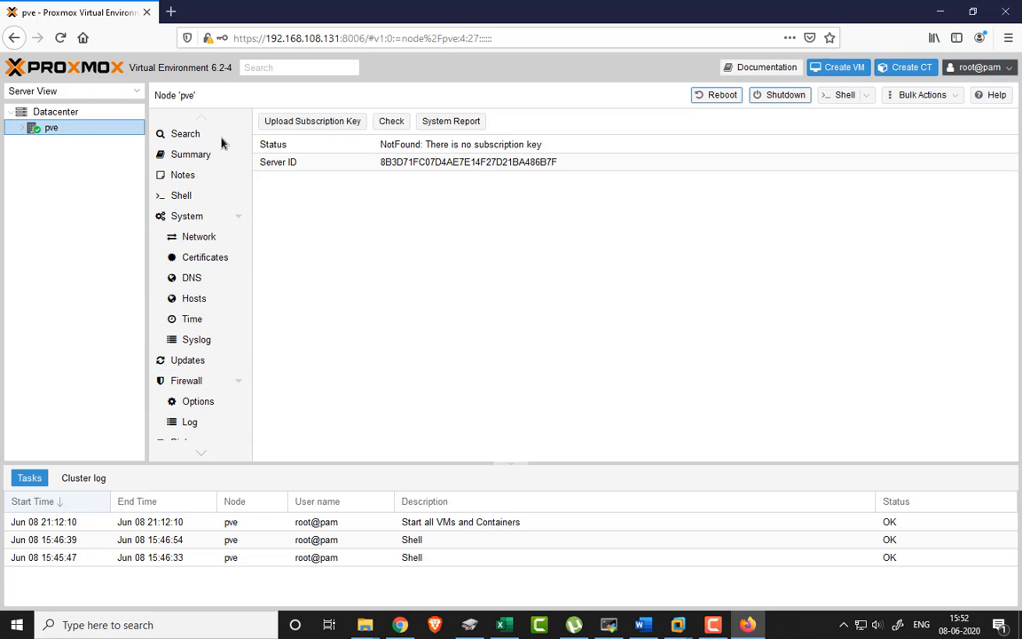
{"action": "left_click", "coordinate": [22, 127]}
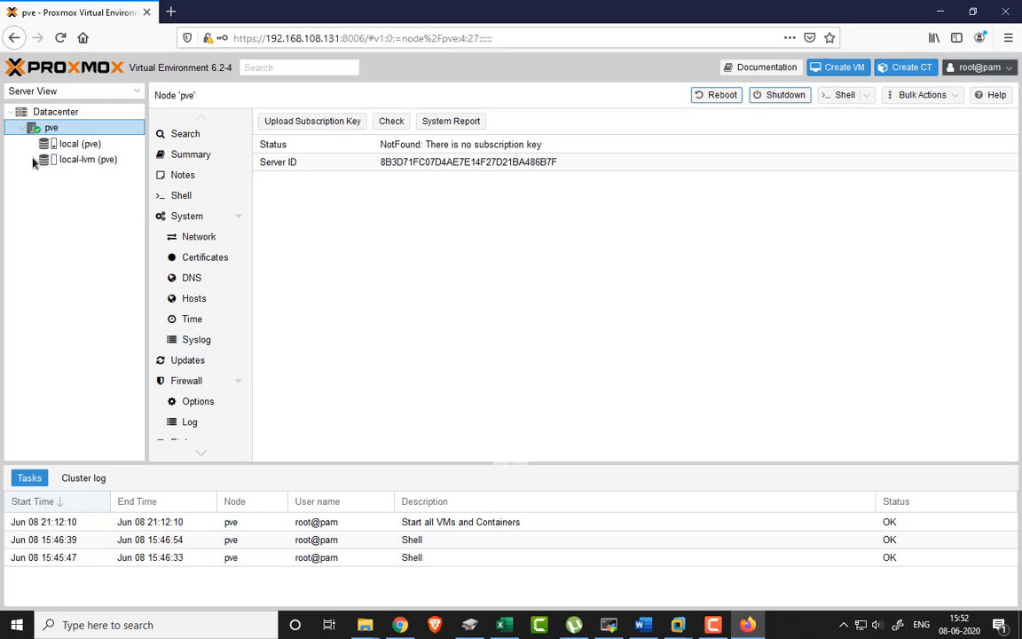
- Download the ubuntu-20.04-standard template from local storage's Templates list
{"action": "left_click", "coordinate": [81, 149]}
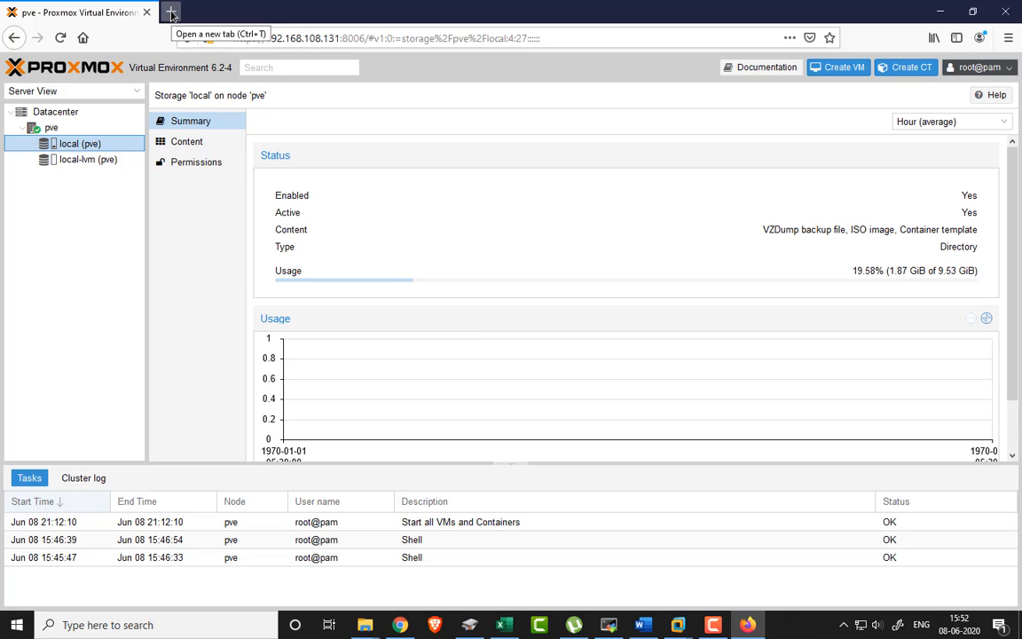
{"action": "left_click", "coordinate": [188, 142]}
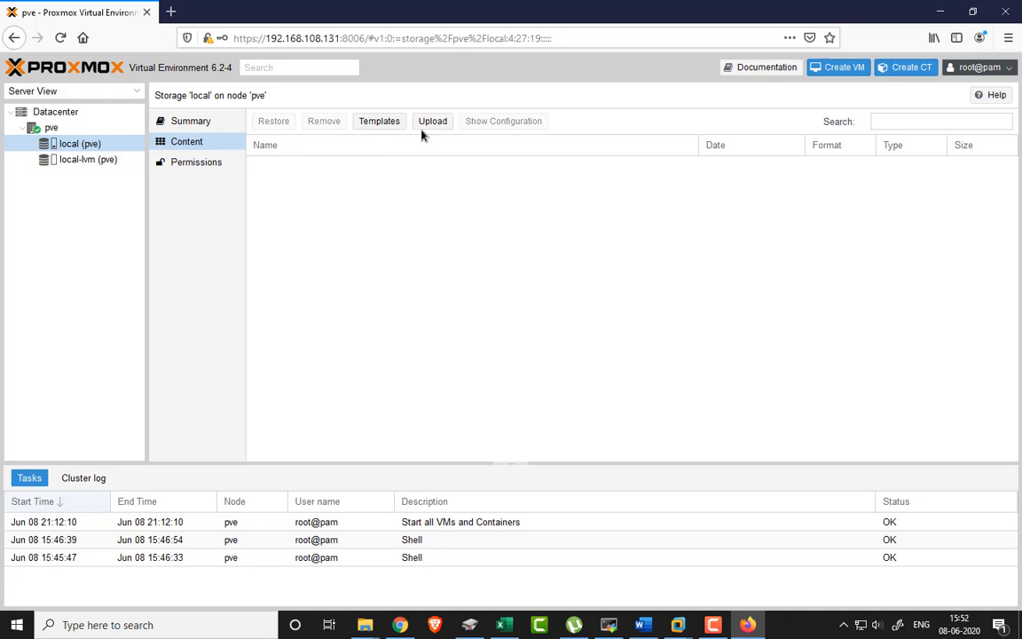
{"action": "left_click", "coordinate": [386, 123]}
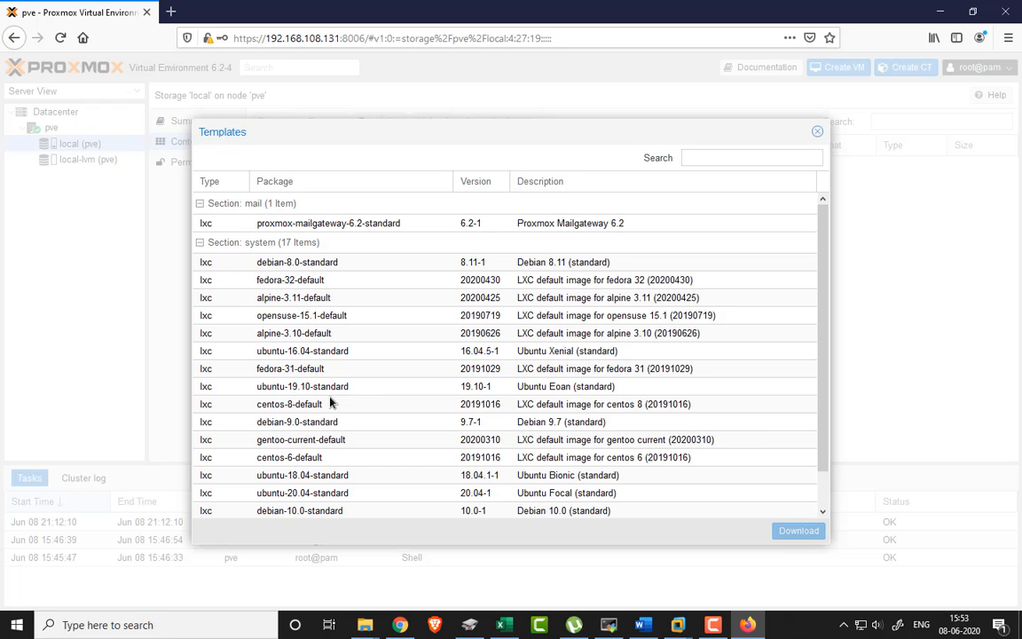
{"action": "scroll", "coordinate": [329, 403], "scroll_direction": "down", "scroll_amount": 1}
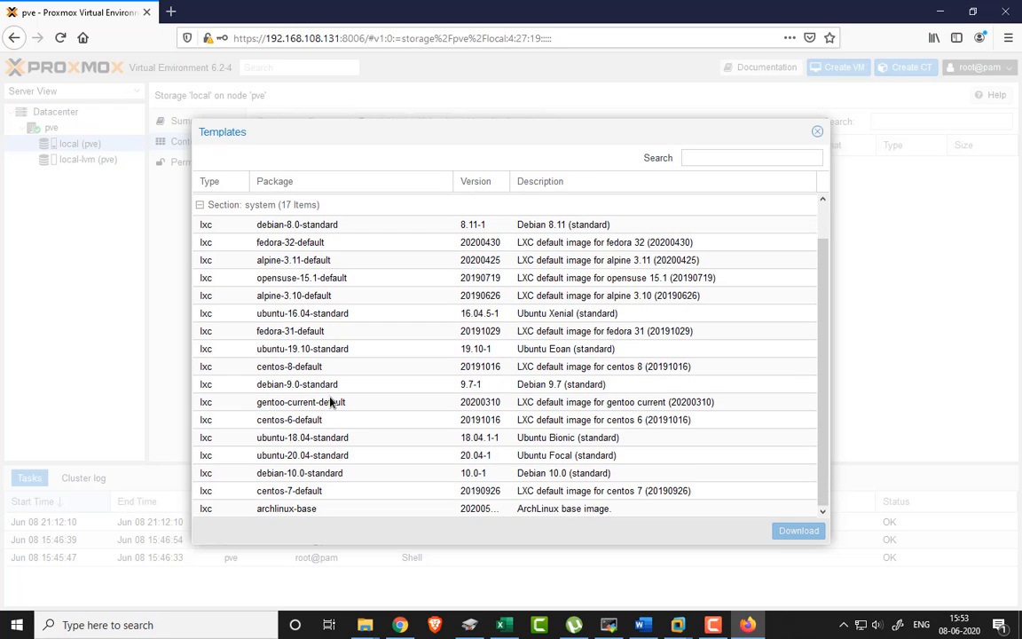
{"action": "left_click", "coordinate": [479, 438]}
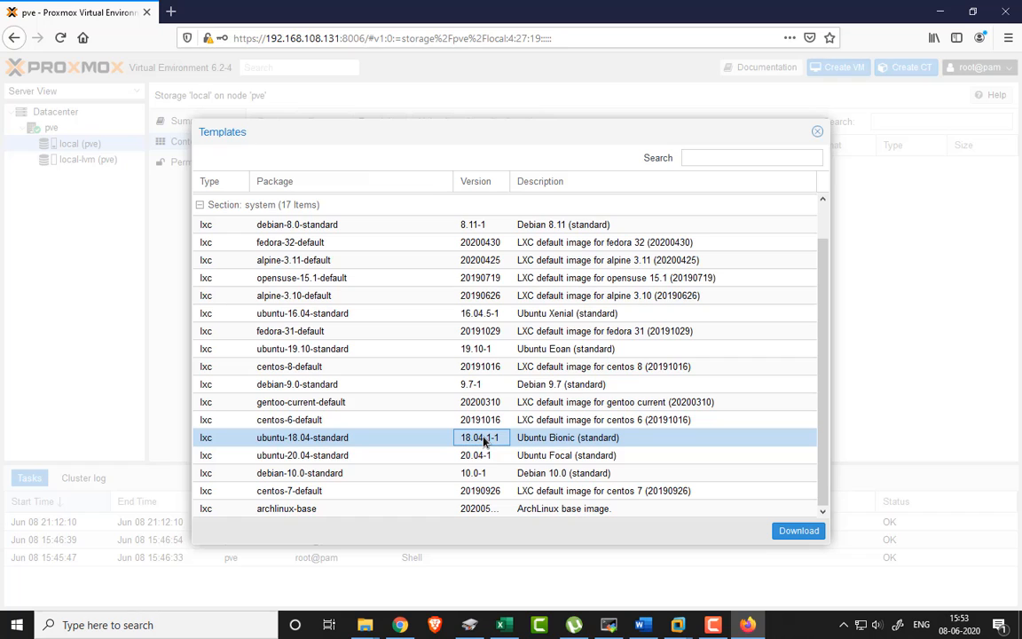
{"action": "left_click", "coordinate": [388, 456]}
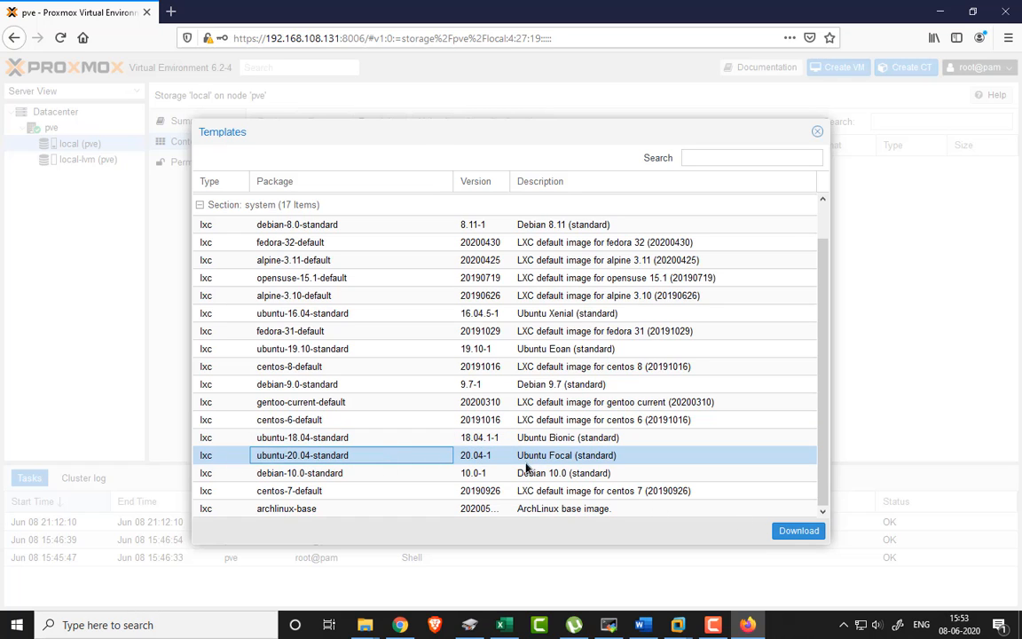
{"action": "left_click", "coordinate": [798, 532]}
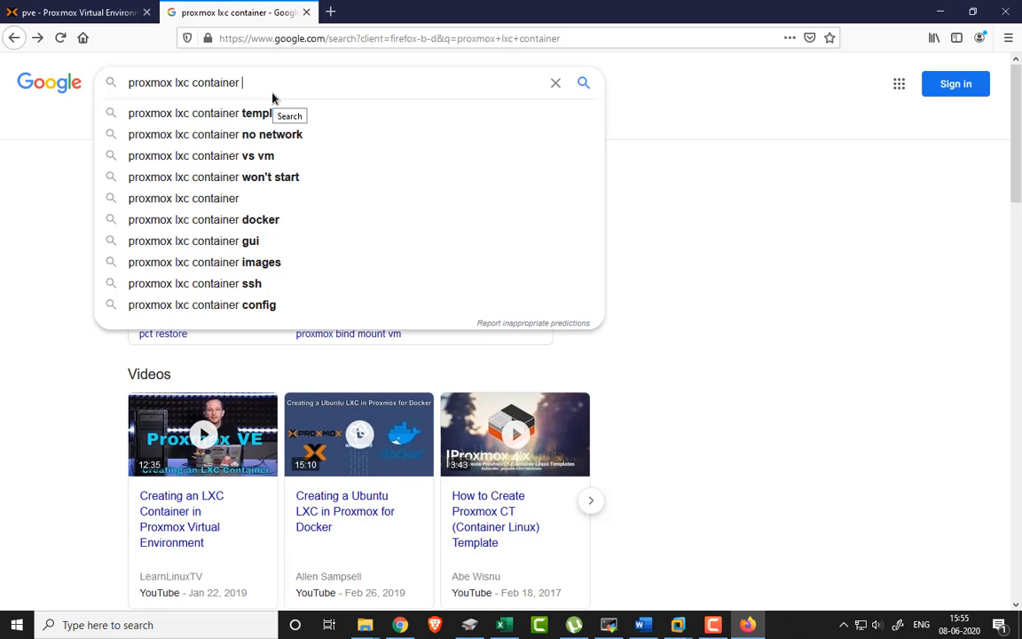
- Search for proxmox lxc container templates and follow the forum link to download.proxmox.com
{"action": "left_click", "coordinate": [258, 110]}
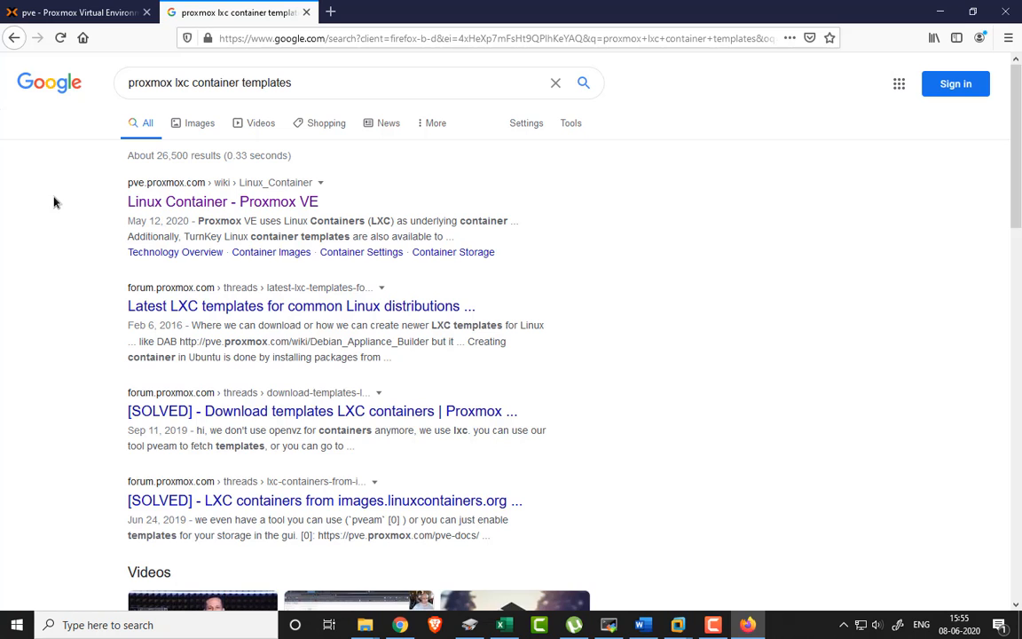
{"action": "left_click", "coordinate": [227, 310]}
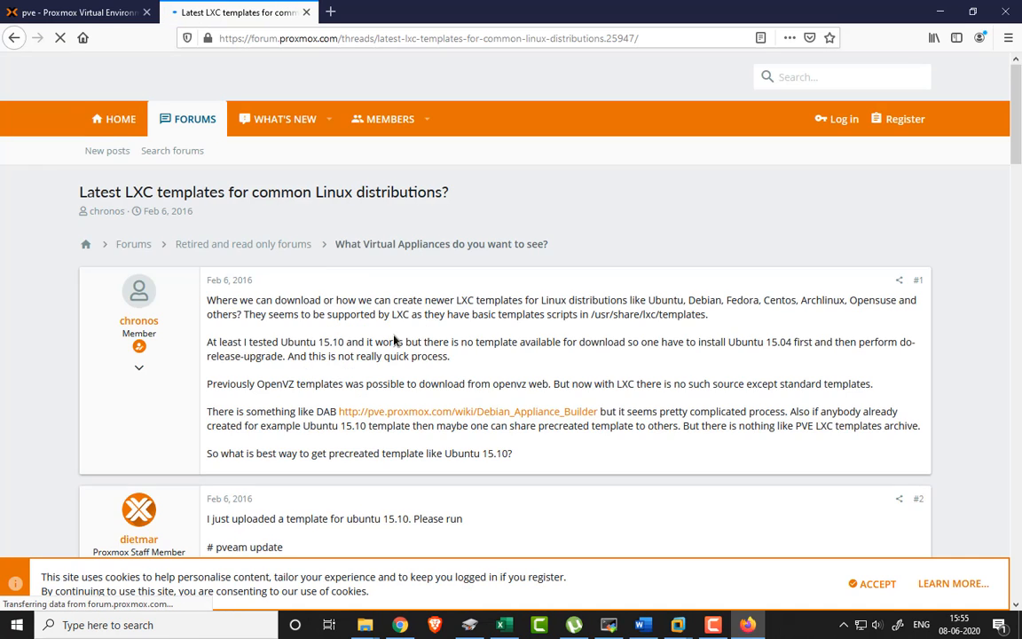
{"action": "scroll", "coordinate": [392, 341], "scroll_direction": "down", "scroll_amount": 3}
{"action": "left_click", "coordinate": [370, 423]}
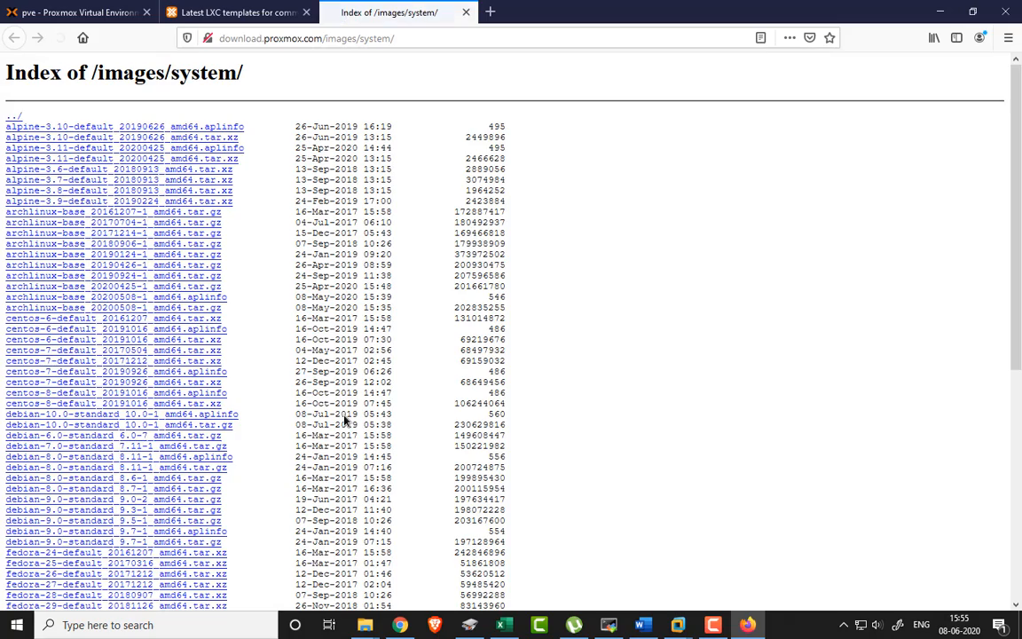
{"action": "scroll", "coordinate": [220, 364], "scroll_direction": "down", "scroll_amount": 5}
{"action": "scroll", "coordinate": [204, 387], "scroll_direction": "up", "scroll_amount": 8}
{"action": "scroll", "coordinate": [203, 386], "scroll_direction": "down", "scroll_amount": 5}
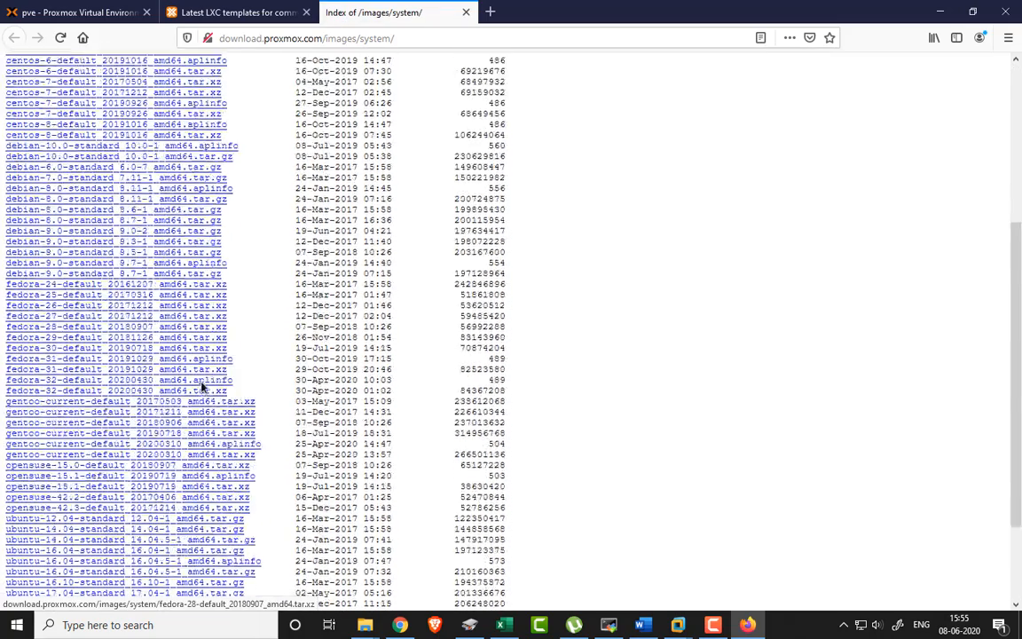
{"action": "scroll", "coordinate": [202, 387], "scroll_direction": "up", "scroll_amount": 3}
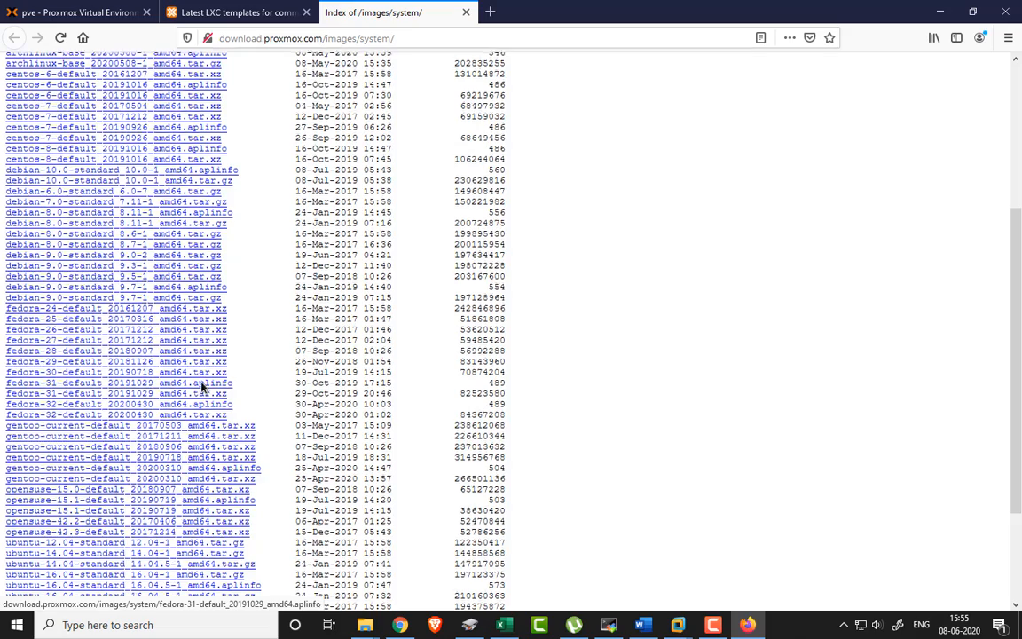
- Go up from the template listing to the /images/ directory, then to the site root
{"action": "left_click", "coordinate": [380, 39]}
{"action": "left_click", "coordinate": [679, 474]}
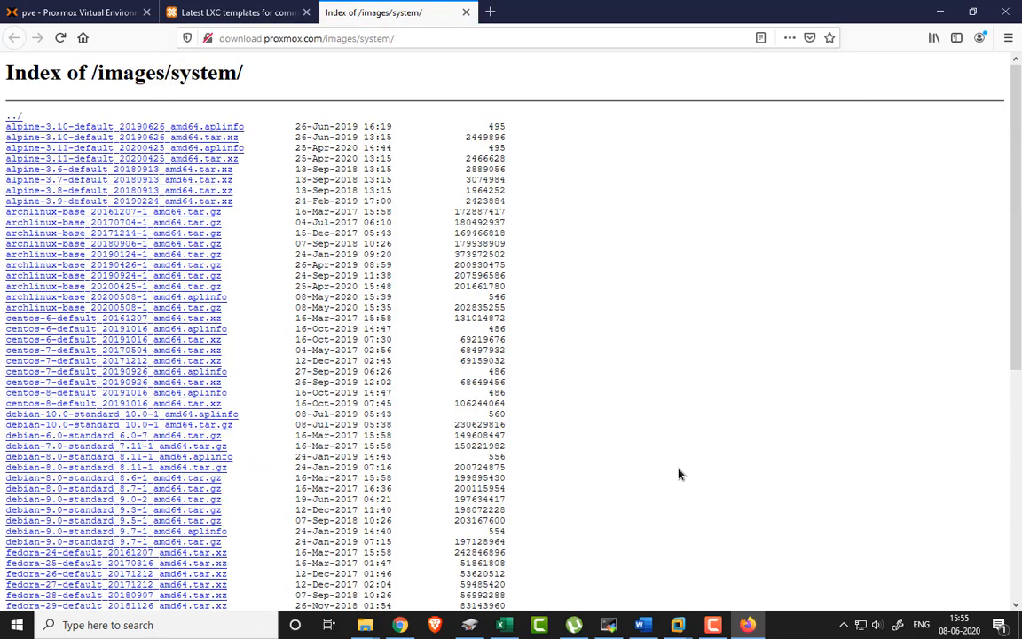
{"action": "left_click", "coordinate": [13, 115]}
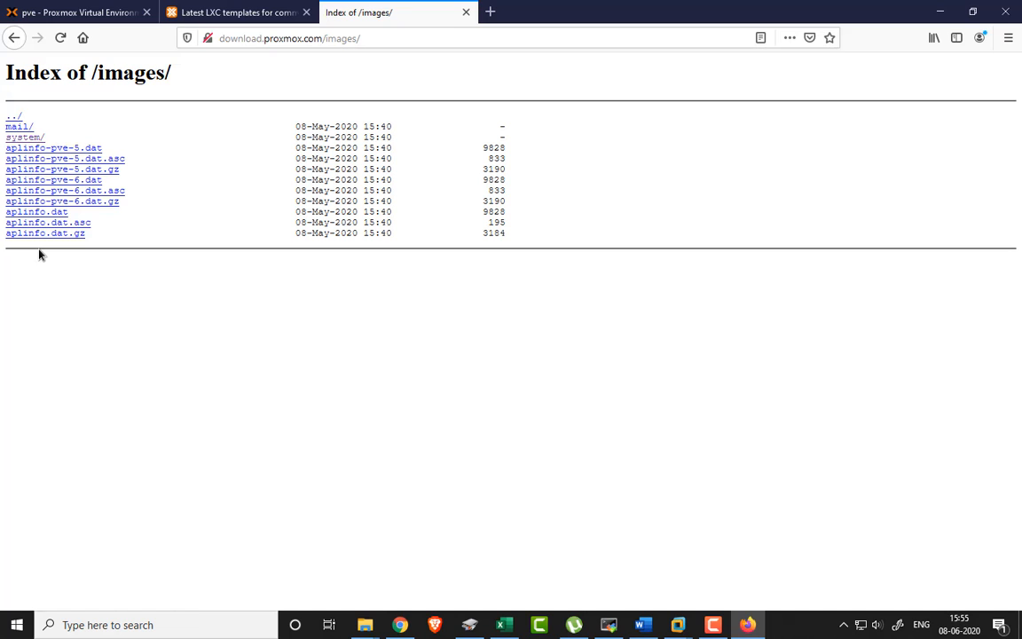
{"action": "left_click", "coordinate": [12, 116]}
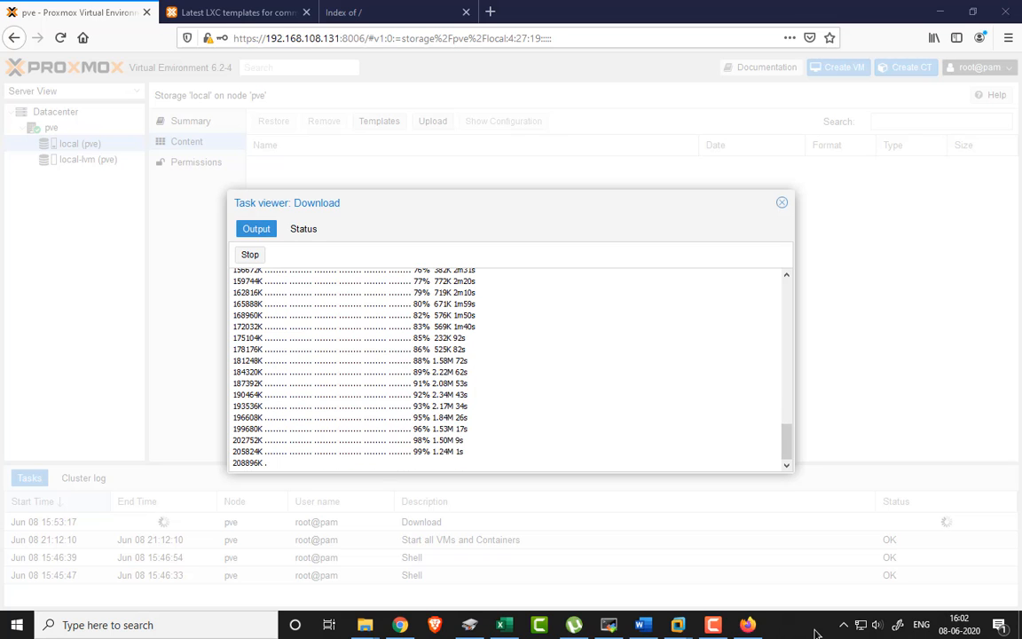
- Close the finished download log and select the ubuntu-20.04-standard template (204.28 MiB) in local storage
{"action": "left_click", "coordinate": [781, 203]}
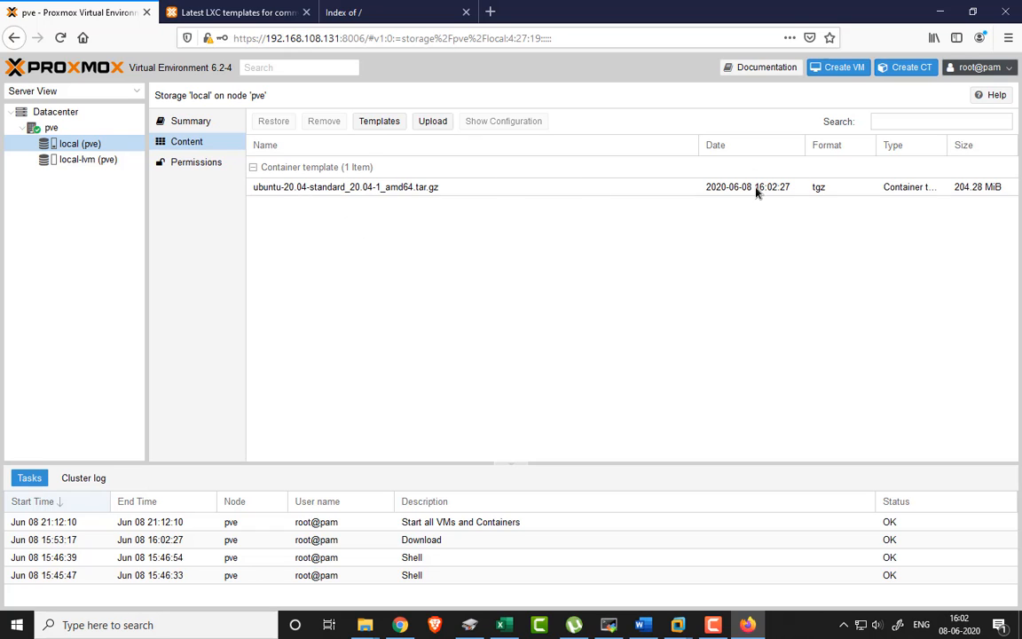
{"action": "left_click", "coordinate": [757, 190]}
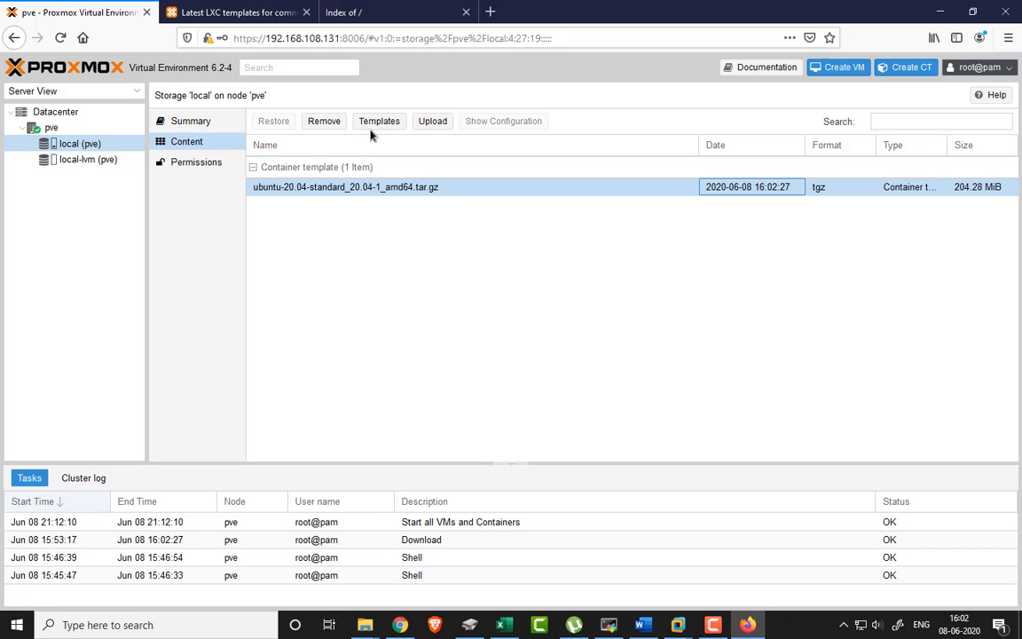
- Start an ISO image upload to local storage, picking the Ubuntu 20.04 live server ISO from E:\Software\OS ISO
{"action": "left_click", "coordinate": [429, 122]}
{"action": "left_click", "coordinate": [568, 323]}
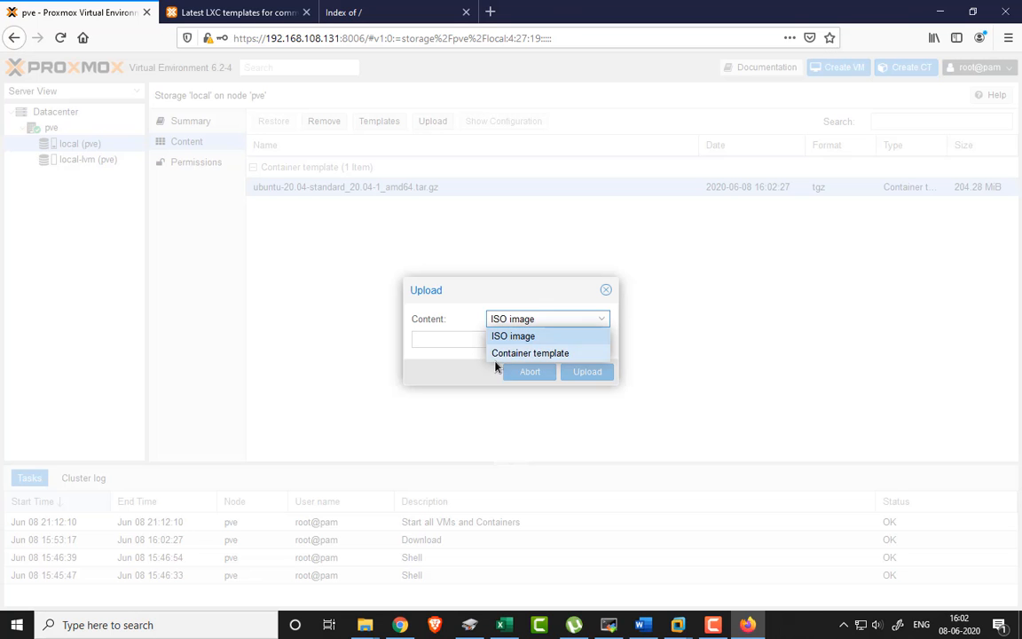
{"action": "left_click", "coordinate": [537, 339]}
{"action": "left_click", "coordinate": [572, 339]}
{"action": "scroll", "coordinate": [70, 182], "scroll_direction": "down", "scroll_amount": 5}
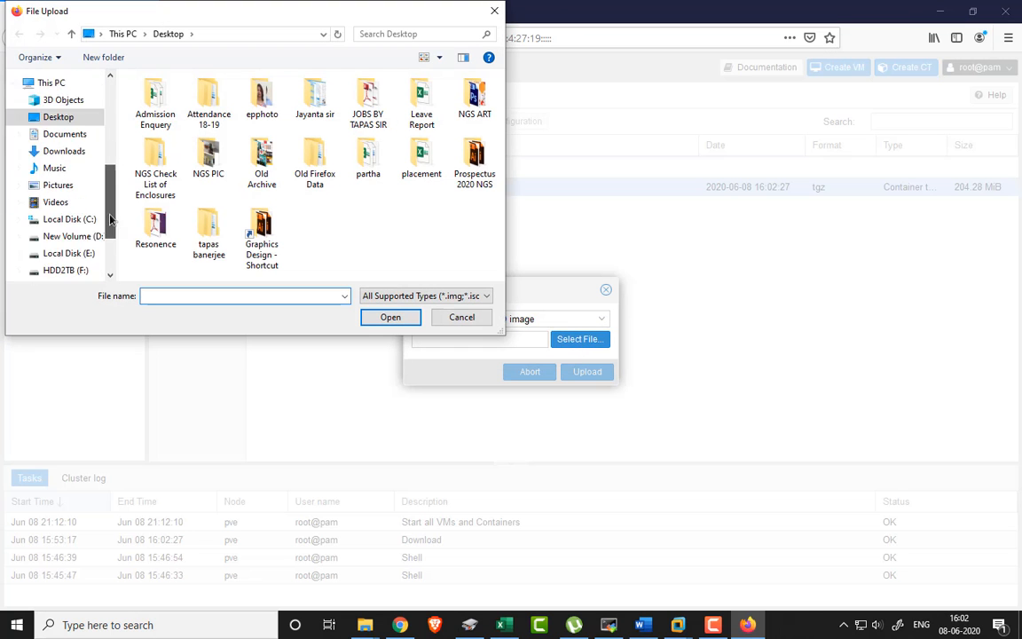
{"action": "left_click", "coordinate": [68, 162]}
{"action": "double_click", "coordinate": [196, 219]}
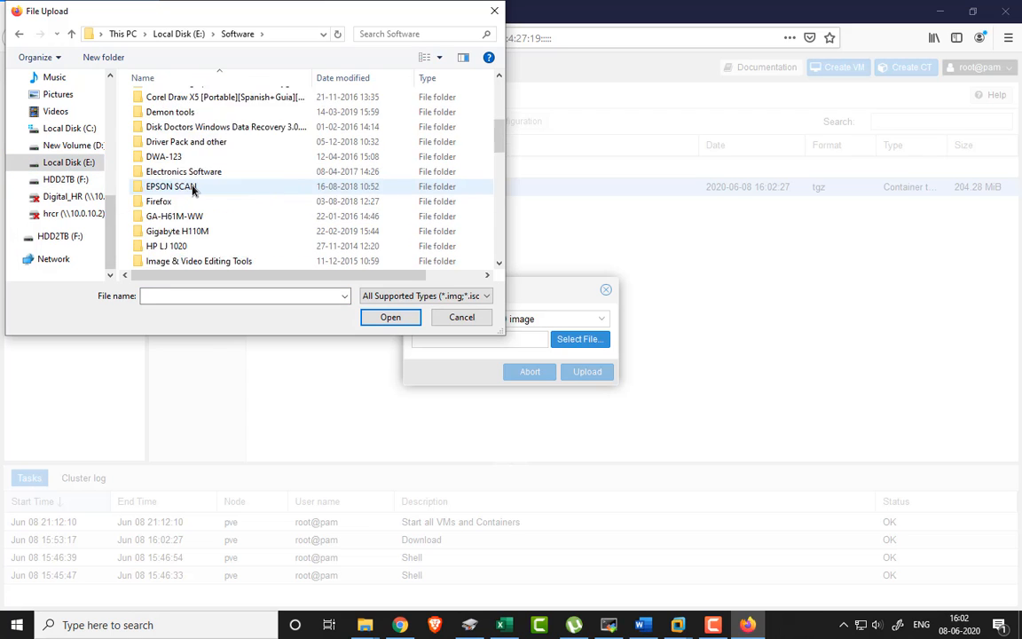
{"action": "scroll", "coordinate": [180, 204], "scroll_direction": "down", "scroll_amount": 5}
{"action": "scroll", "coordinate": [180, 205], "scroll_direction": "up", "scroll_amount": 2}
{"action": "double_click", "coordinate": [164, 121]}
{"action": "scroll", "coordinate": [209, 186], "scroll_direction": "down", "scroll_amount": 10}
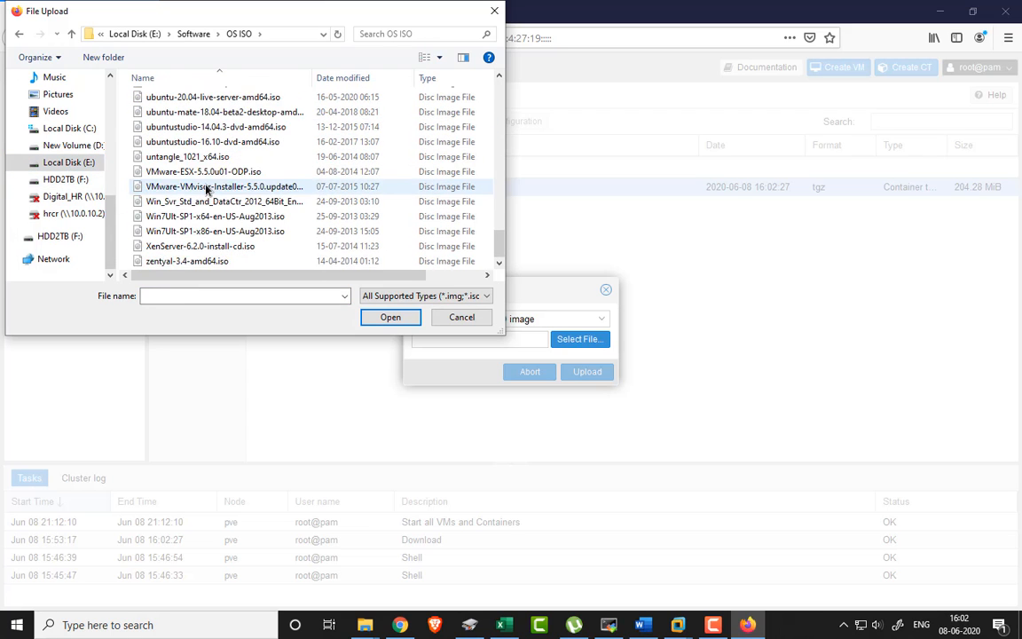
{"action": "scroll", "coordinate": [222, 217], "scroll_direction": "up", "scroll_amount": 1}
{"action": "left_click", "coordinate": [212, 184]}
{"action": "left_click", "coordinate": [390, 317]}
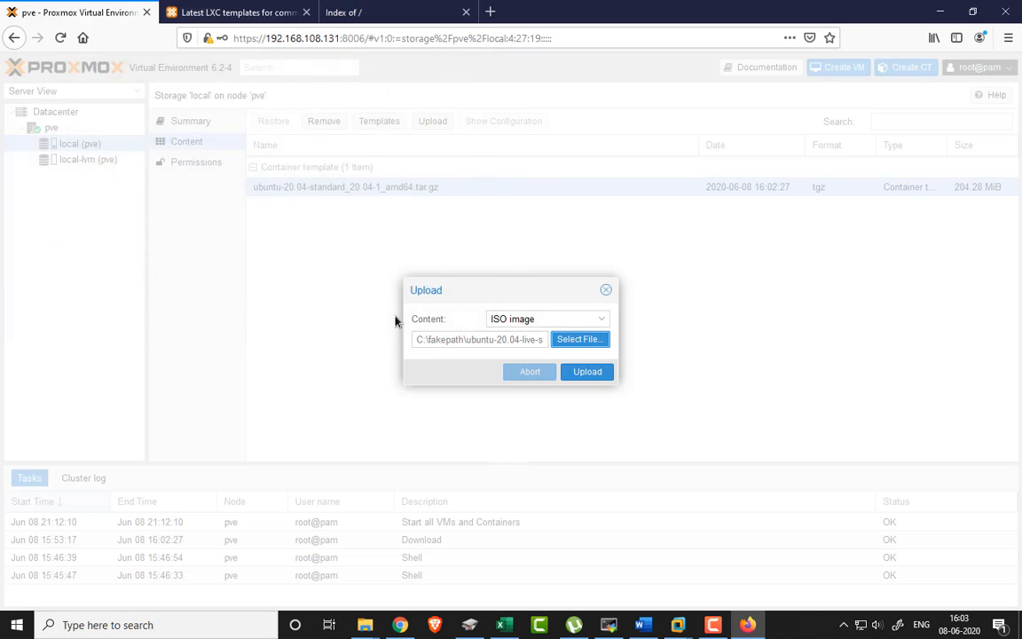
- Reselect ubuntu-20.04-live-server-amd64.iso and upload it to local storage
{"action": "left_click", "coordinate": [576, 339]}
{"action": "scroll", "coordinate": [265, 237], "scroll_direction": "down", "scroll_amount": 10}
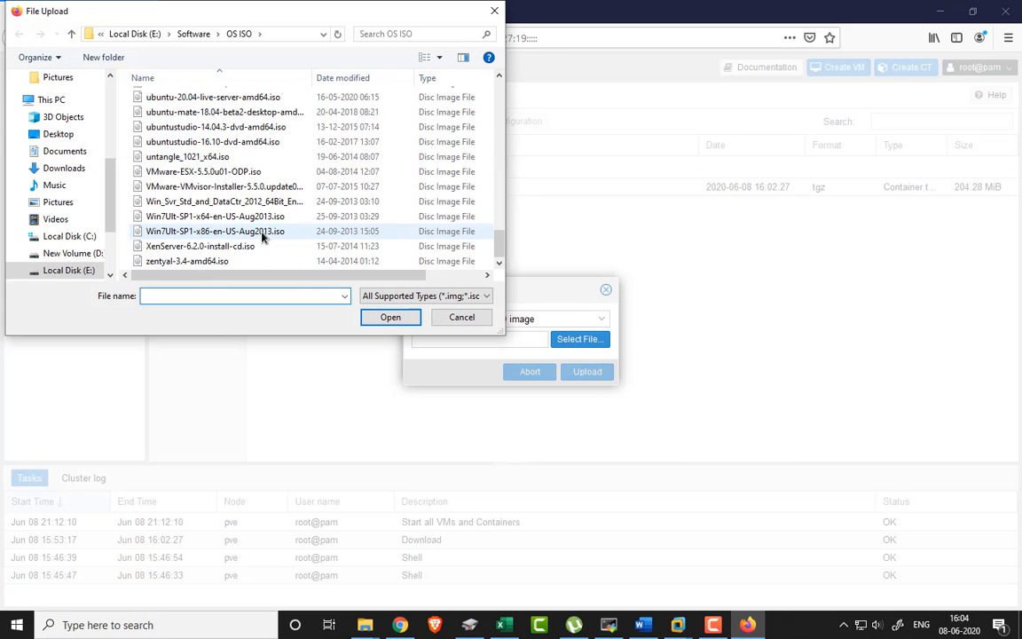
{"action": "scroll", "coordinate": [197, 145], "scroll_direction": "up", "scroll_amount": 1}
{"action": "double_click", "coordinate": [206, 141]}
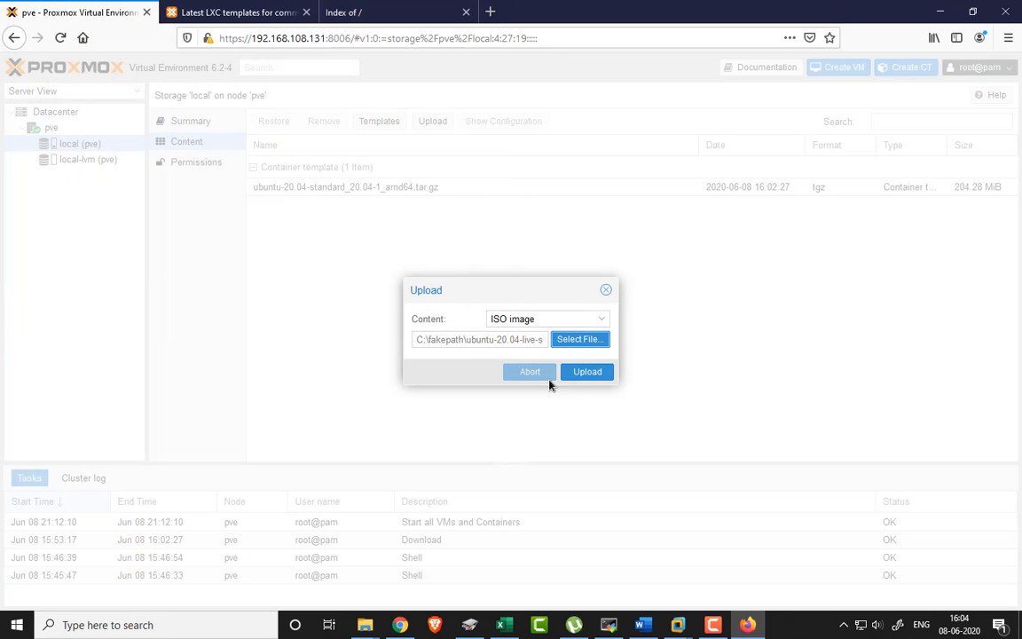
{"action": "left_click", "coordinate": [586, 372]}
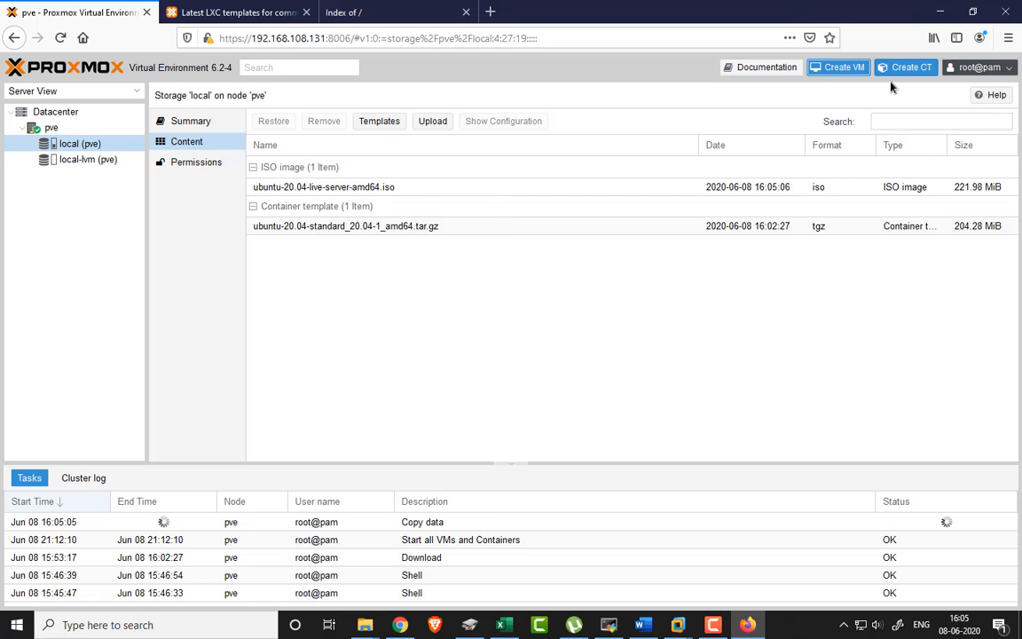
- Open and cancel the Create CT wizard, then select the Ubuntu 20.04 container template
{"action": "left_click", "coordinate": [907, 67]}
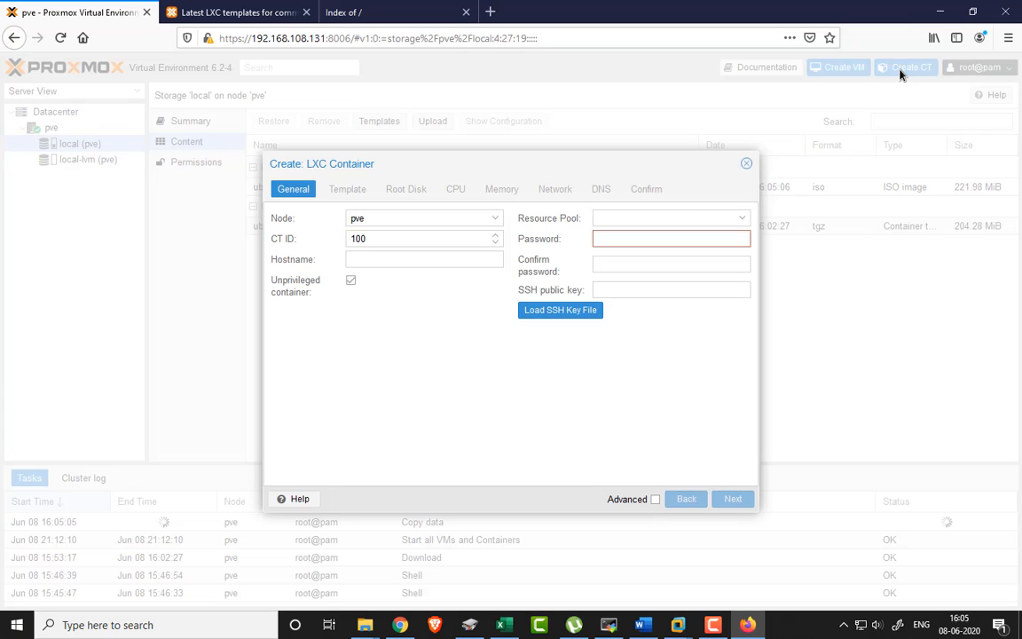
{"action": "key", "text": "Escape"}
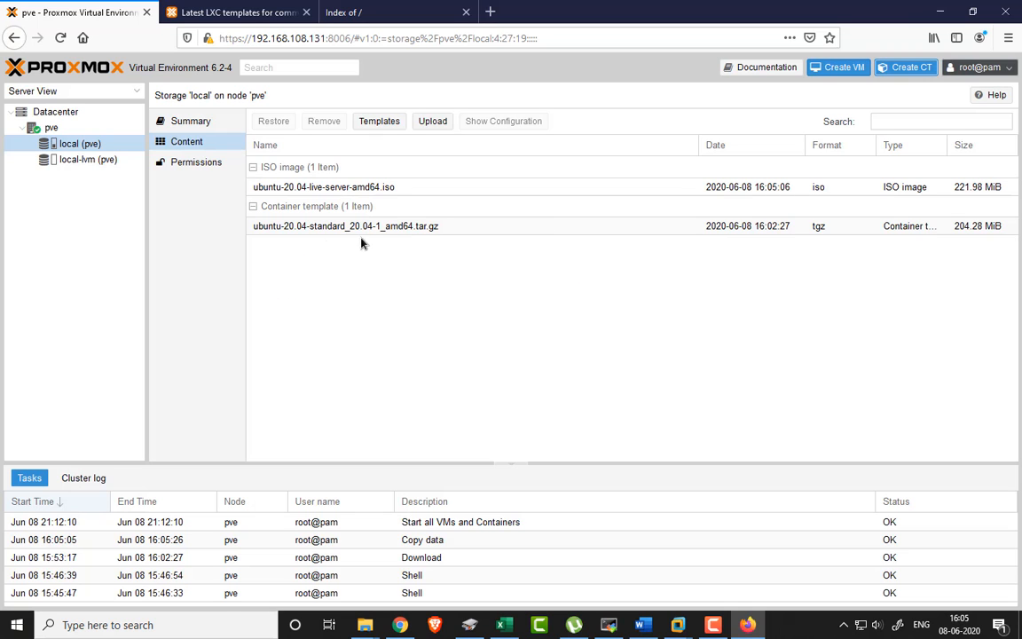
{"action": "left_click", "coordinate": [447, 226]}
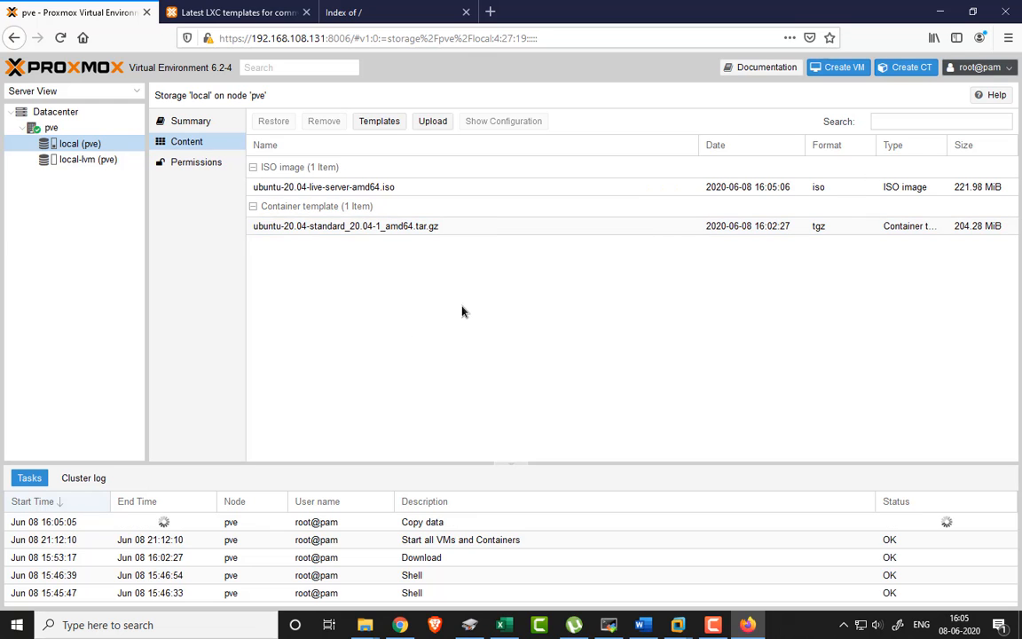
- Collapse and re-expand the template and ISO groups, then launch Create VM on node pve
{"action": "left_click", "coordinate": [327, 208]}
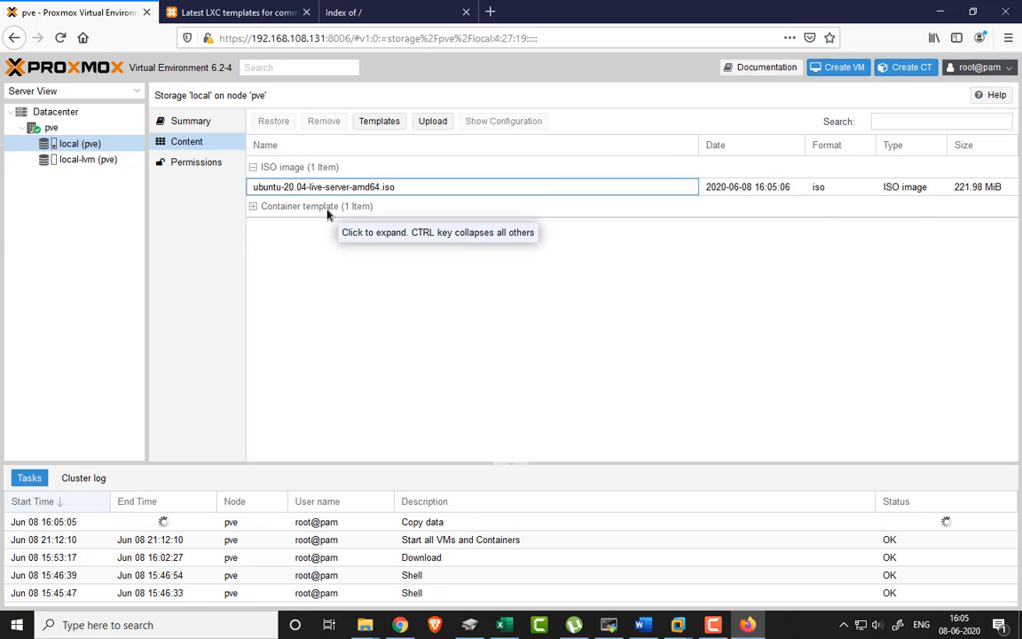
{"action": "left_click", "coordinate": [327, 209]}
{"action": "left_click", "coordinate": [293, 167]}
{"action": "left_click", "coordinate": [292, 168]}
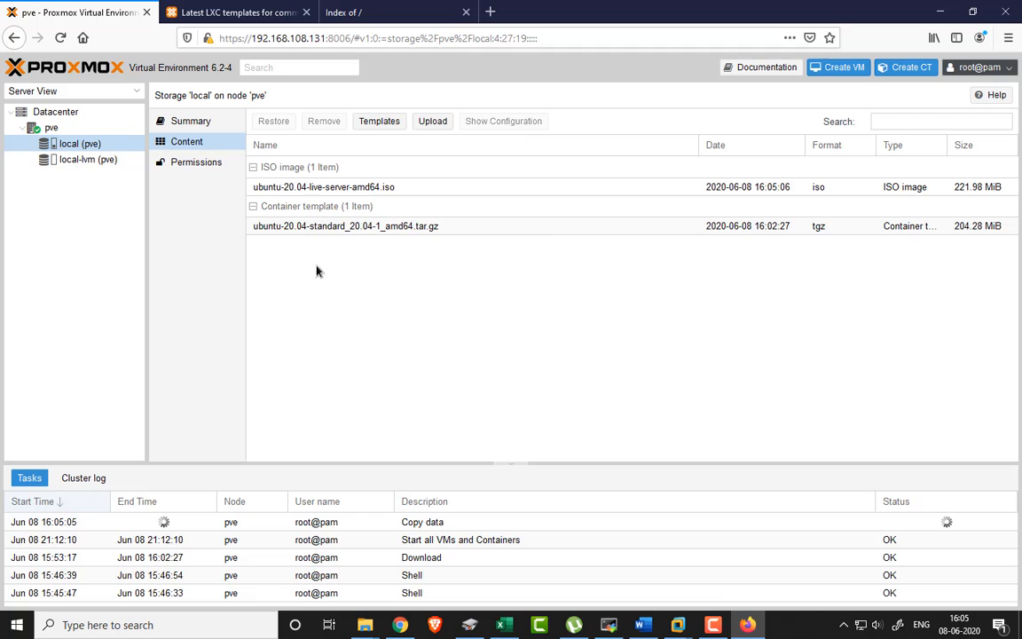
{"action": "left_click", "coordinate": [841, 68]}
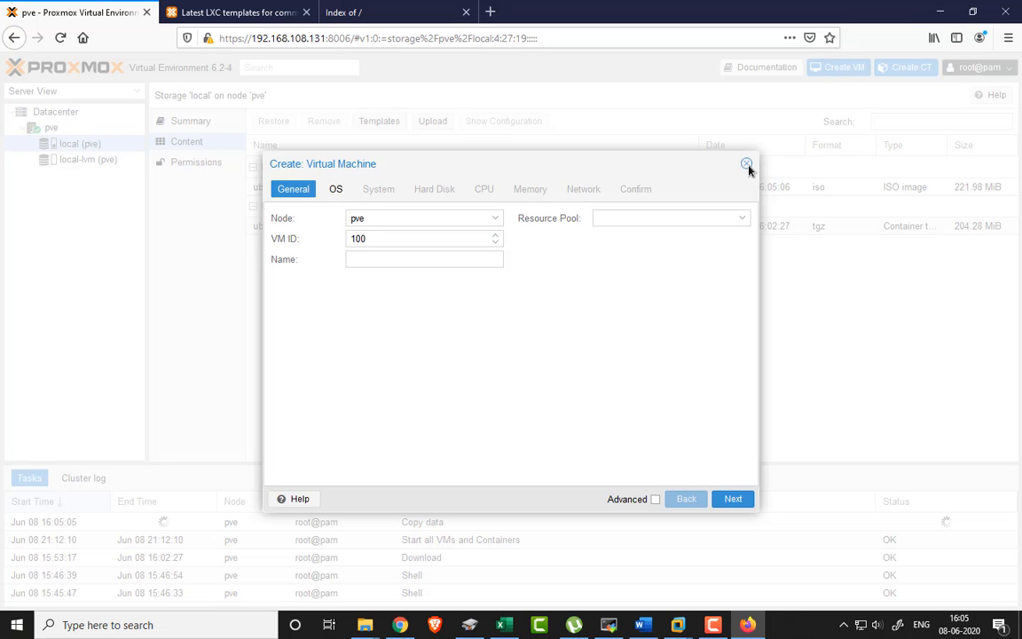
- Close the VM wizard, start a new LXC container with CT ID 100, and set hostname test
{"action": "left_click", "coordinate": [746, 163]}
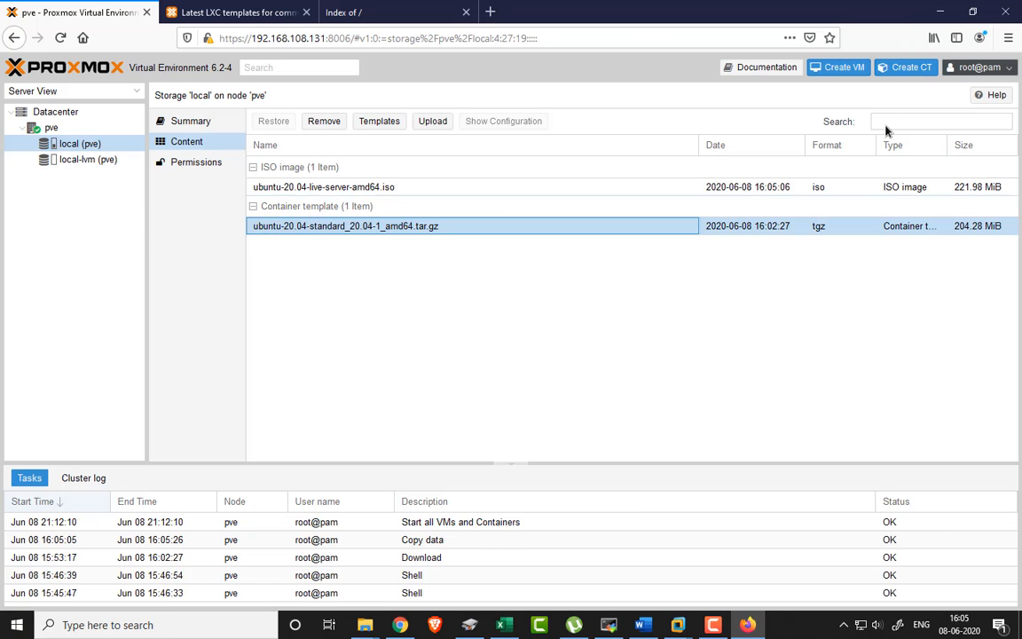
{"action": "left_click", "coordinate": [905, 71]}
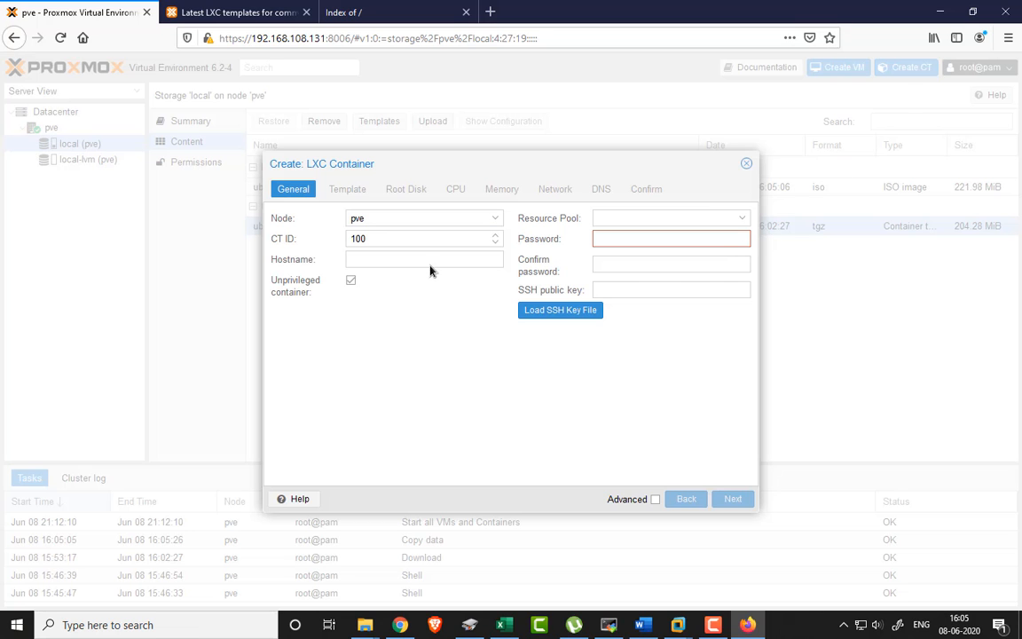
{"action": "left_click", "coordinate": [371, 263]}
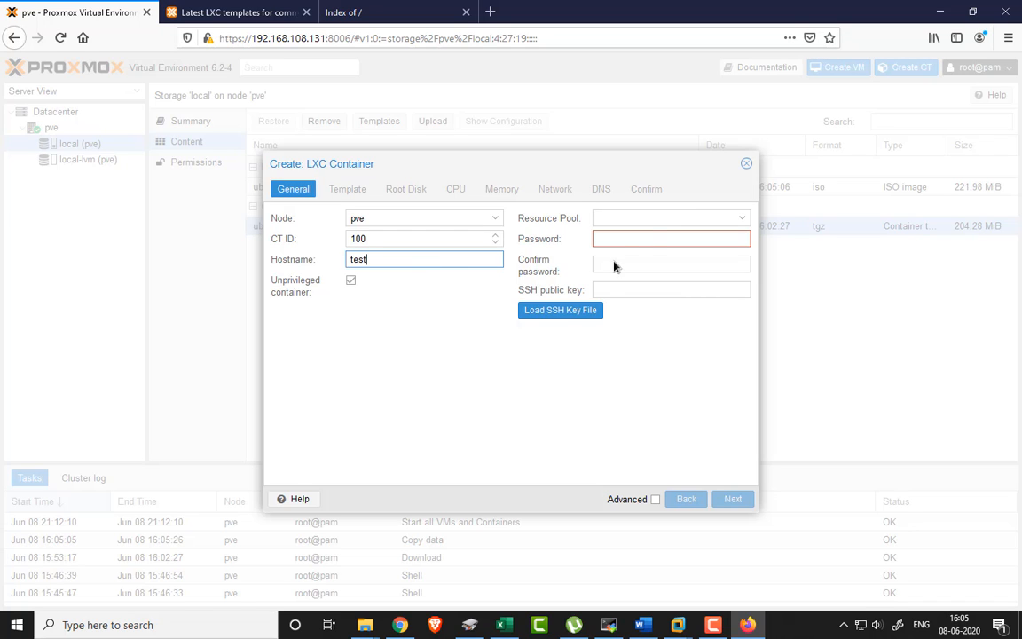
- Enter and confirm the container's root password
{"action": "left_click", "coordinate": [647, 240]}
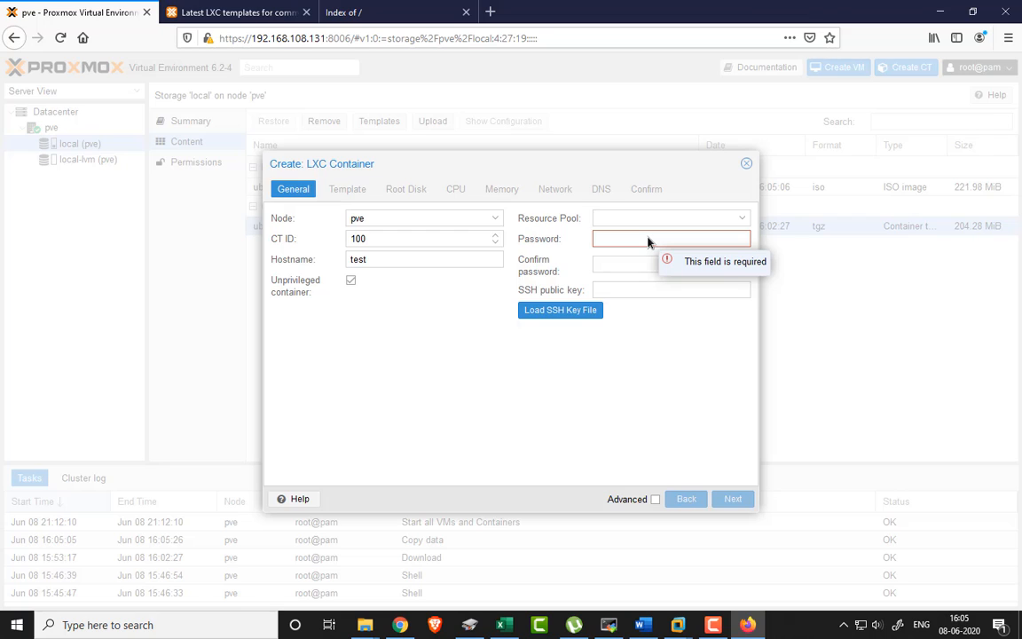
{"action": "key", "text": "Tab"}
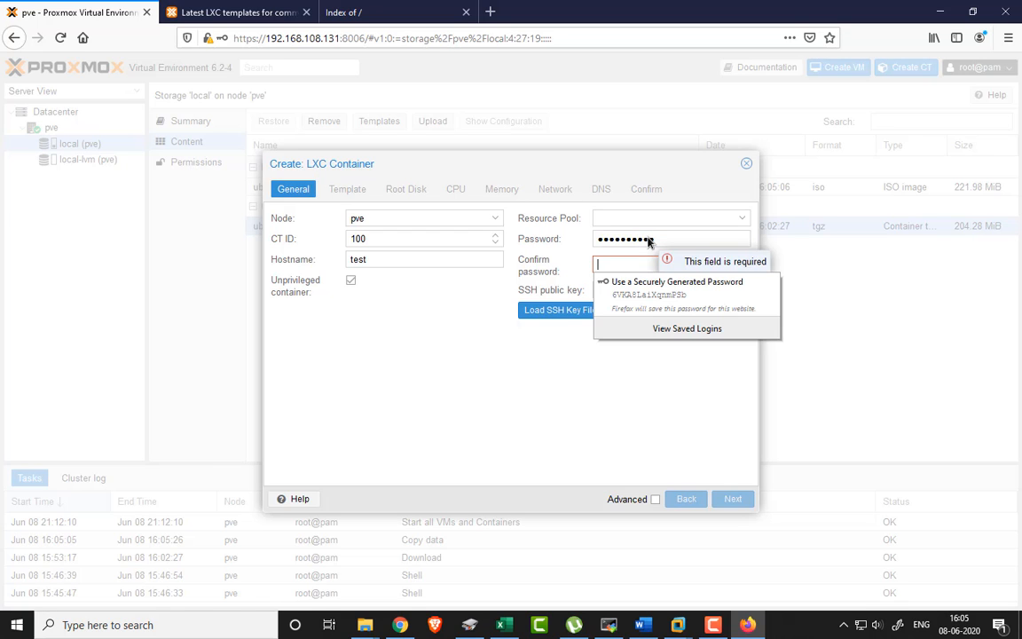
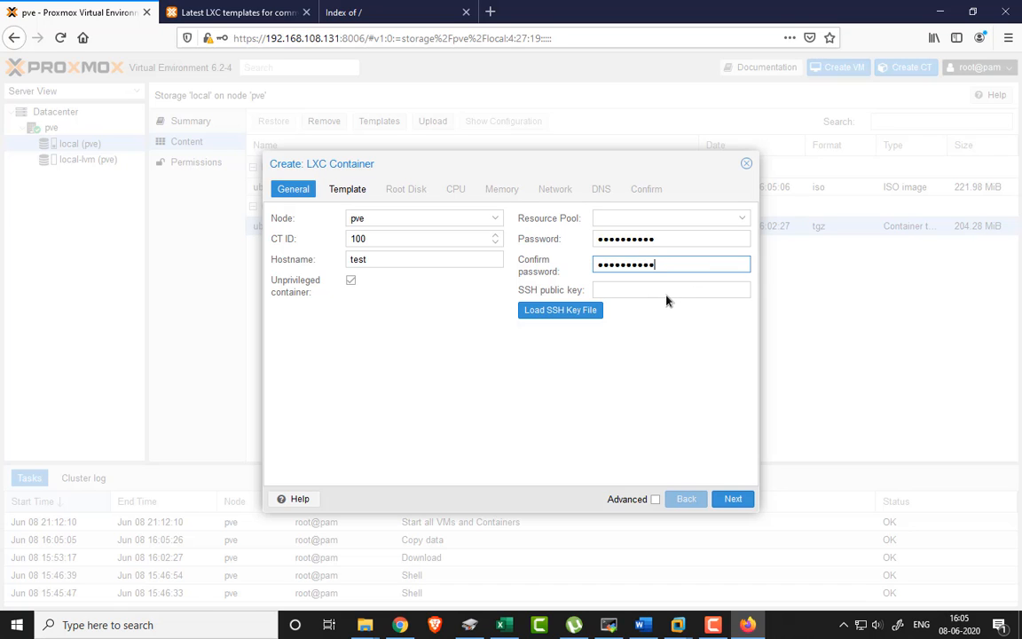
{"action": "left_click", "coordinate": [666, 299]}
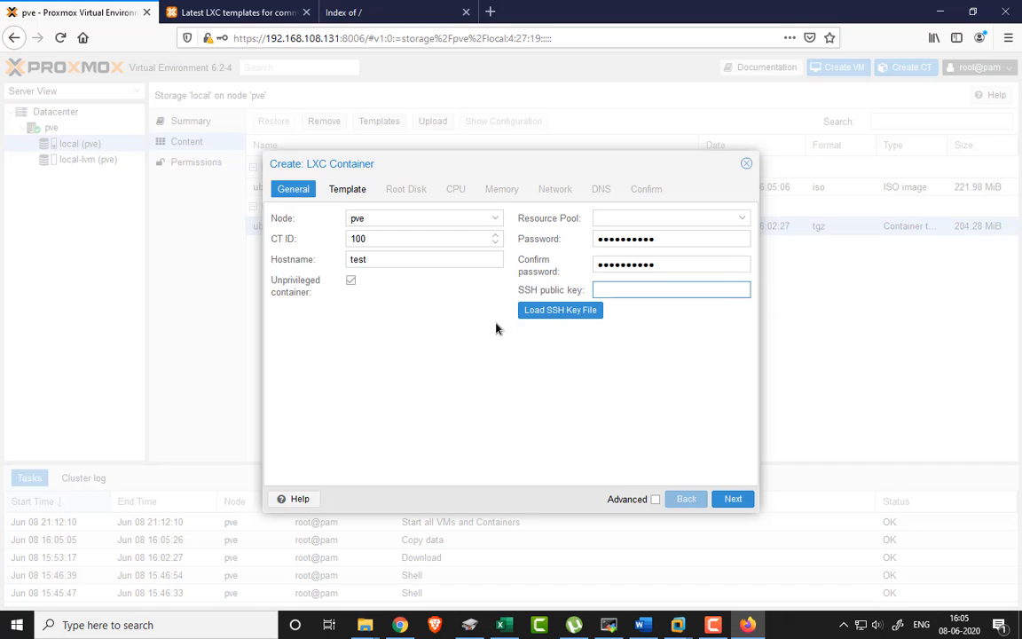
- Choose the ubuntu-20.04-standard_20.04-1_amd64.tar.gz template for the container
{"action": "left_click", "coordinate": [726, 501]}
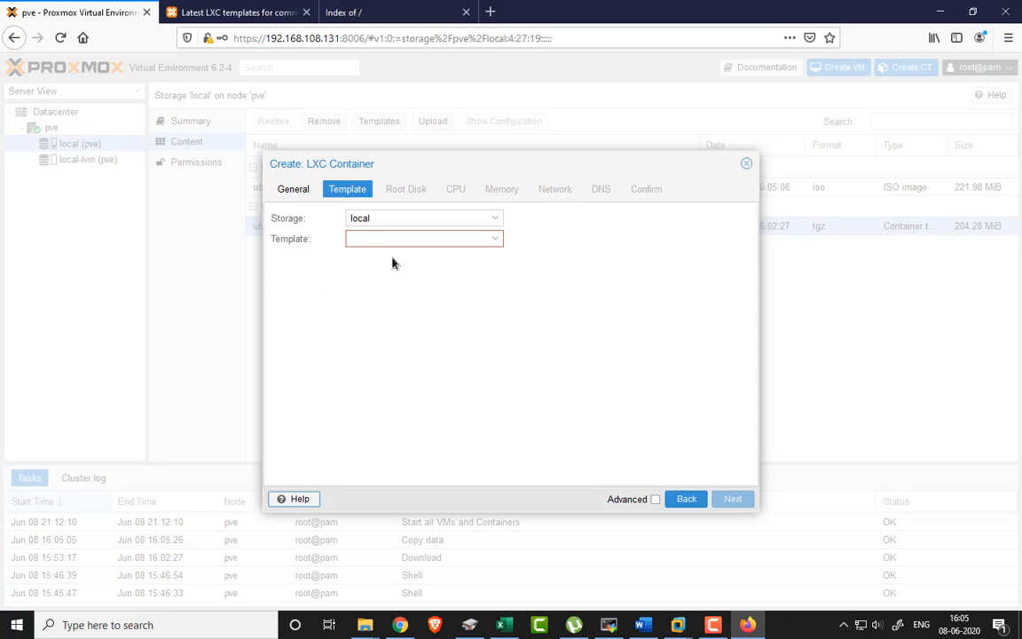
{"action": "left_click", "coordinate": [355, 239]}
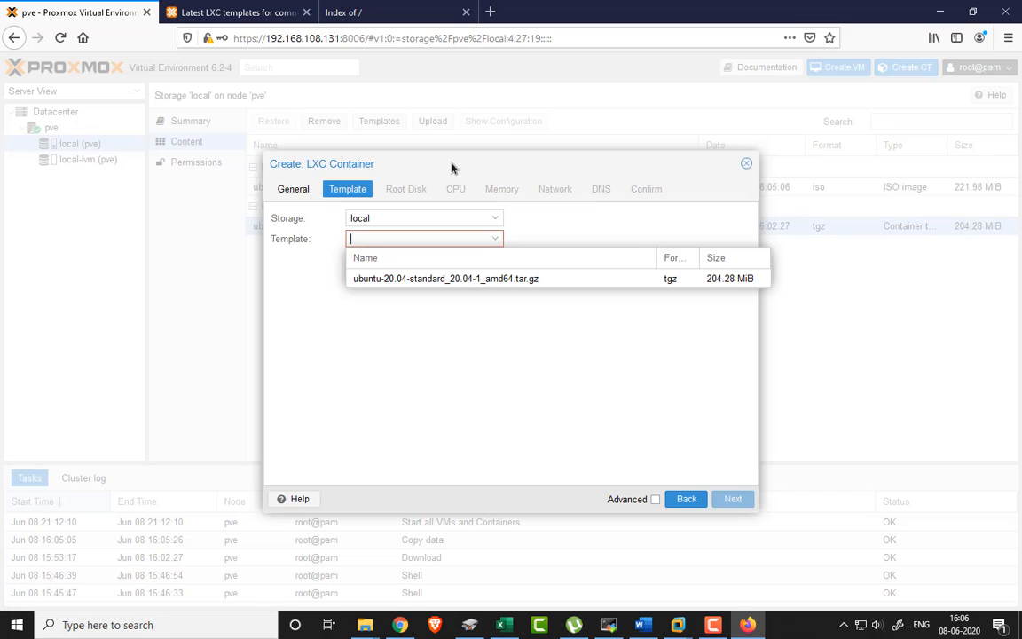
{"action": "left_click_drag", "start_coordinate": [451, 167], "coordinate": [612, 256]}
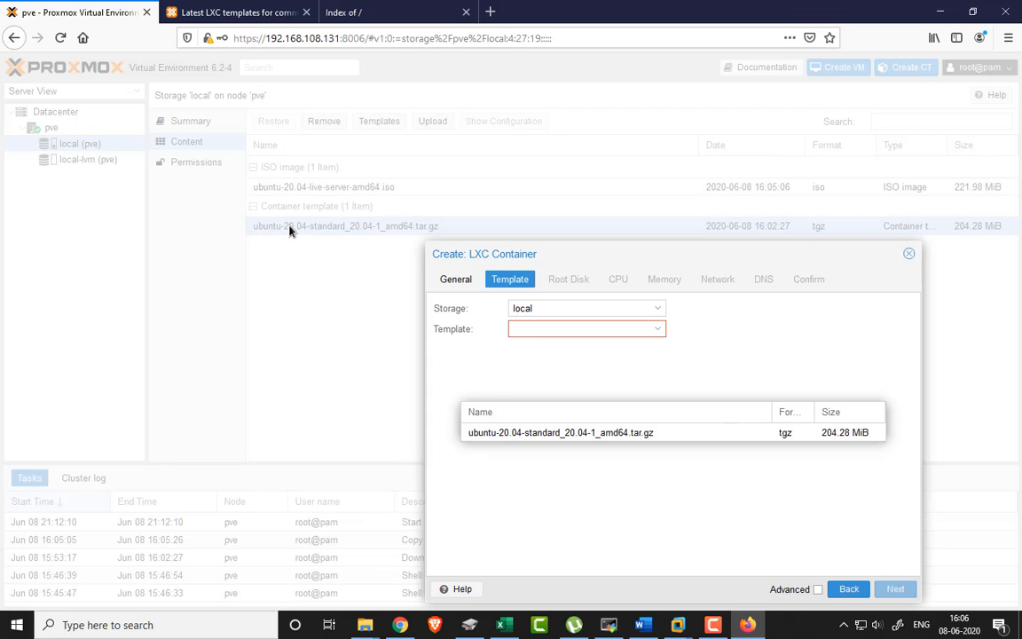
{"action": "left_click", "coordinate": [496, 434]}
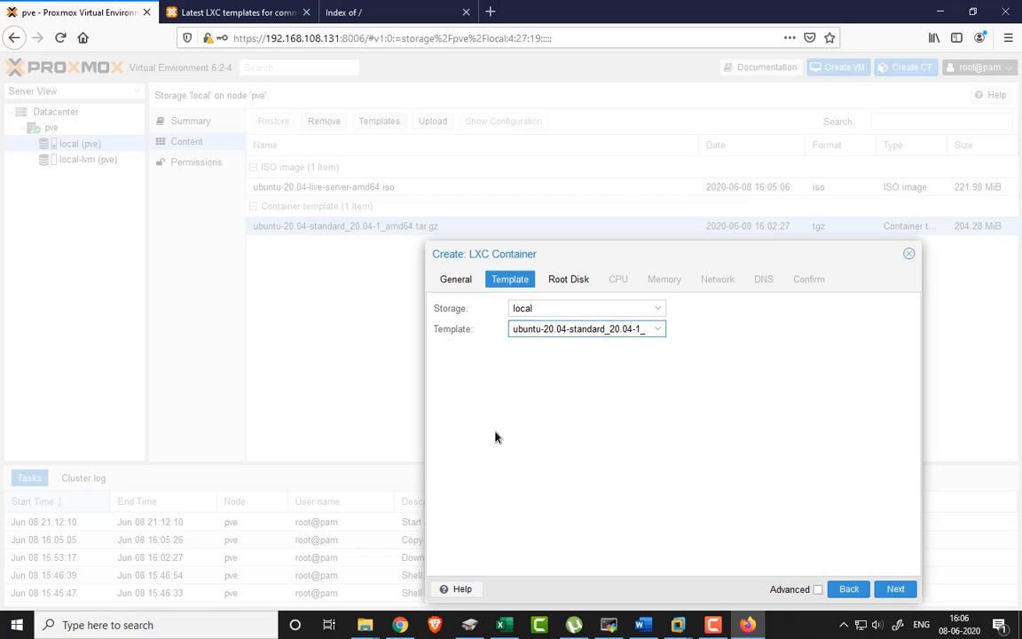
{"action": "left_click", "coordinate": [896, 590]}
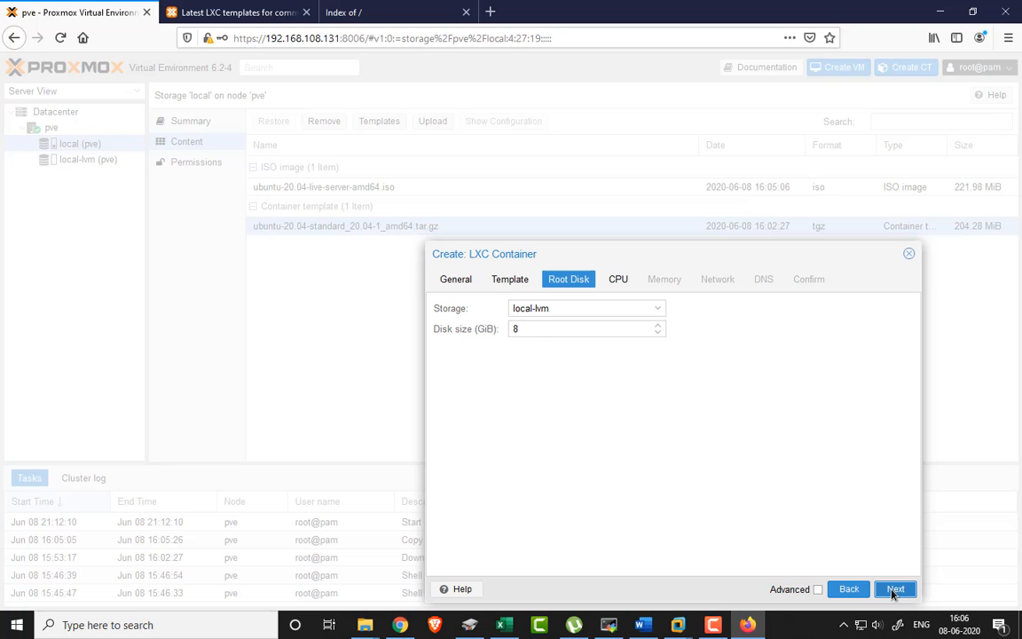
- Clear the root disk size field on local-lvm to re-enter it
{"action": "double_click", "coordinate": [543, 330]}
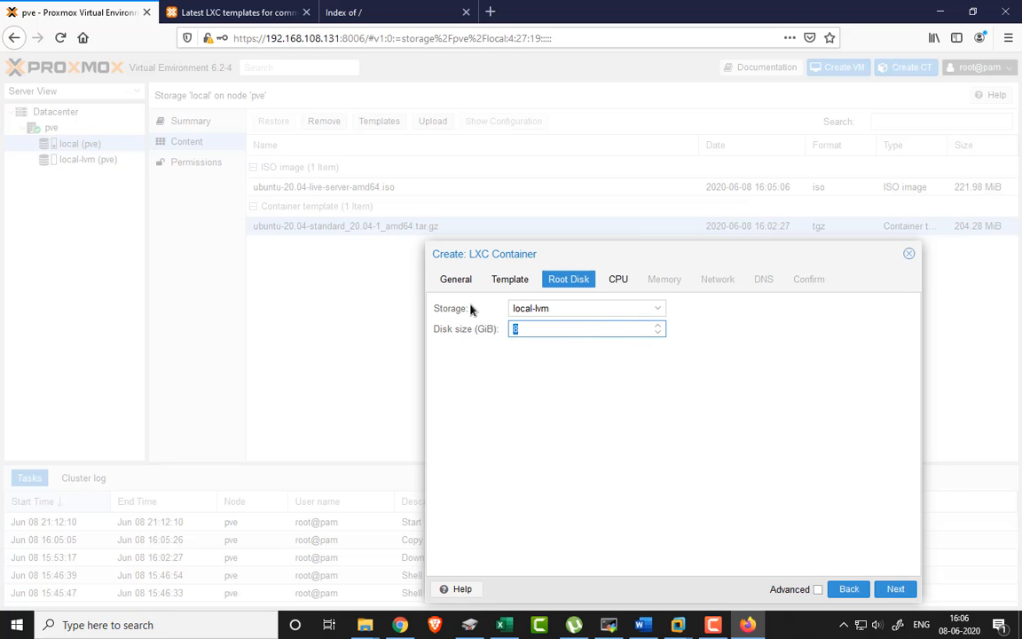
{"action": "left_click", "coordinate": [541, 380]}
{"action": "left_click_drag", "start_coordinate": [536, 330], "coordinate": [508, 329]}
{"action": "key", "text": "BackSpace"}
{"action": "type", "text": "1"}
{"action": "key", "text": "BackSpace"}
{"action": "key", "text": "BackSpace"}
- Re-enter the 8 GiB root disk size and keep the container at 1 CPU core
{"action": "type", "text": "8"}
{"action": "left_click", "coordinate": [898, 588]}
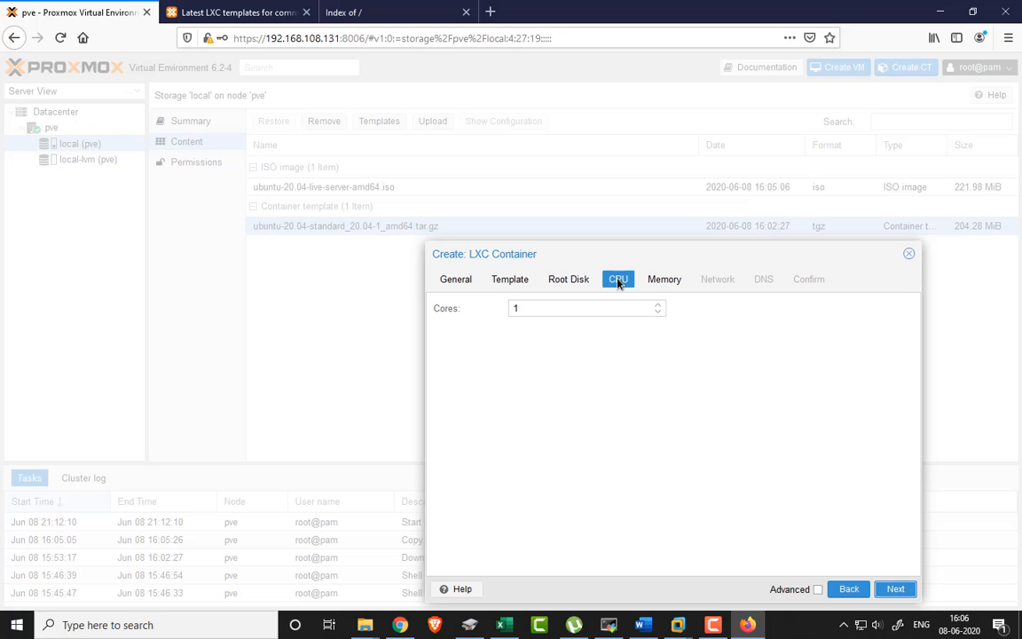
{"action": "left_click", "coordinate": [585, 310]}
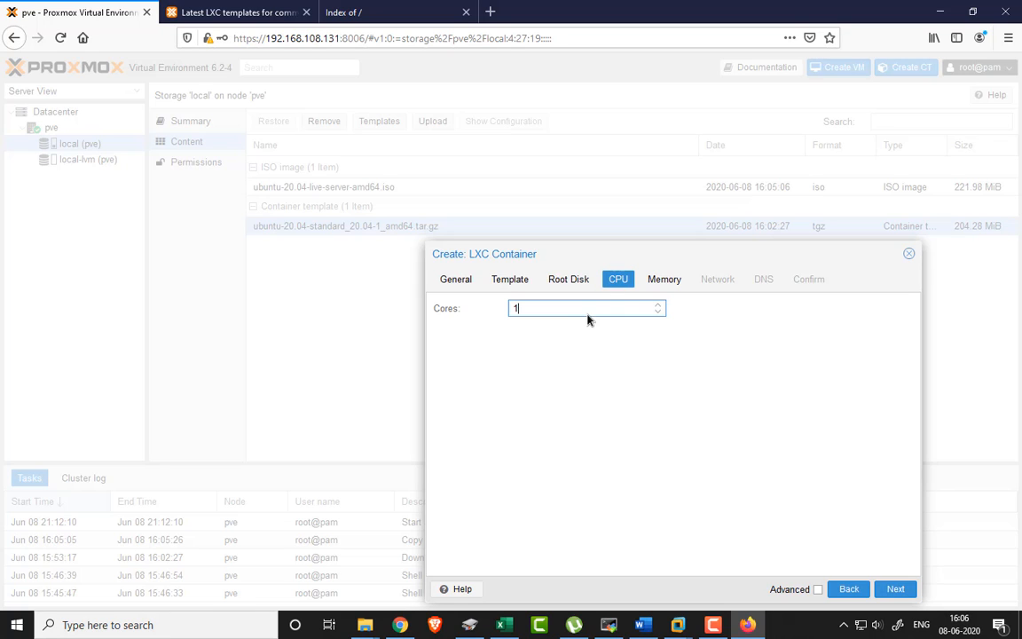
{"action": "left_click", "coordinate": [658, 305]}
{"action": "left_click", "coordinate": [658, 305]}
{"action": "left_click", "coordinate": [658, 305]}
{"action": "left_click", "coordinate": [658, 305]}
{"action": "left_click", "coordinate": [657, 313]}
- Set the container's memory and swap to 1024 MiB each
{"action": "left_click", "coordinate": [895, 590]}
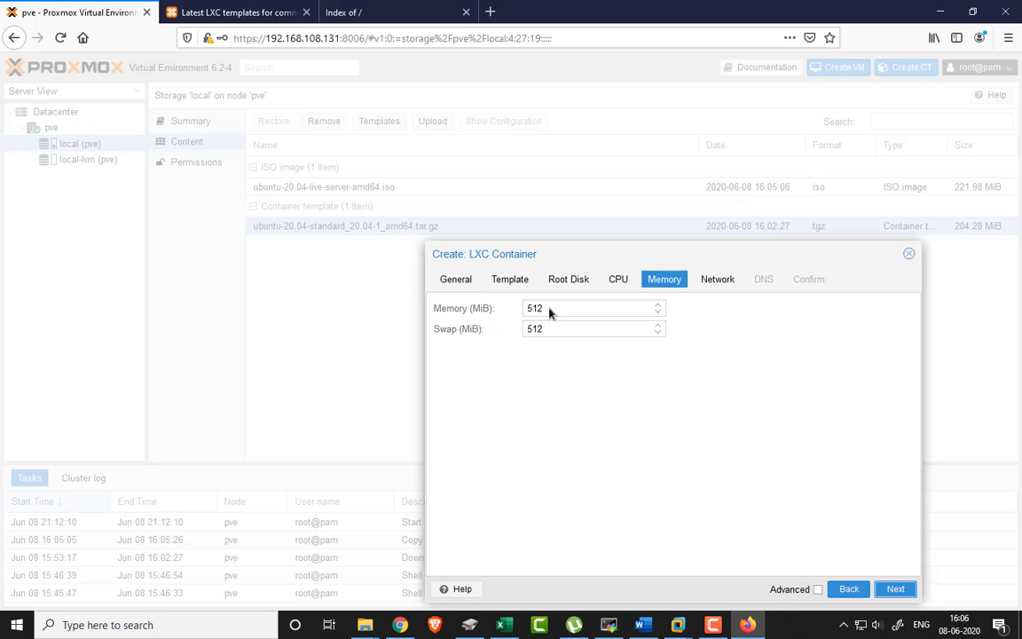
{"action": "left_click_drag", "start_coordinate": [550, 311], "coordinate": [479, 296]}
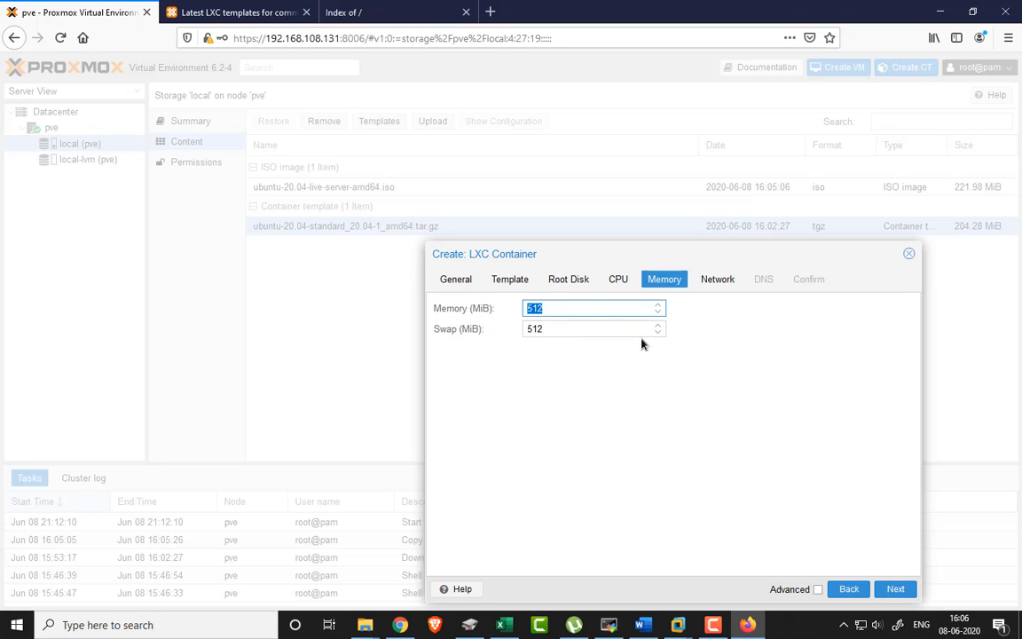
{"action": "type", "text": "1024"}
{"action": "left_click_drag", "start_coordinate": [587, 334], "coordinate": [470, 332]}
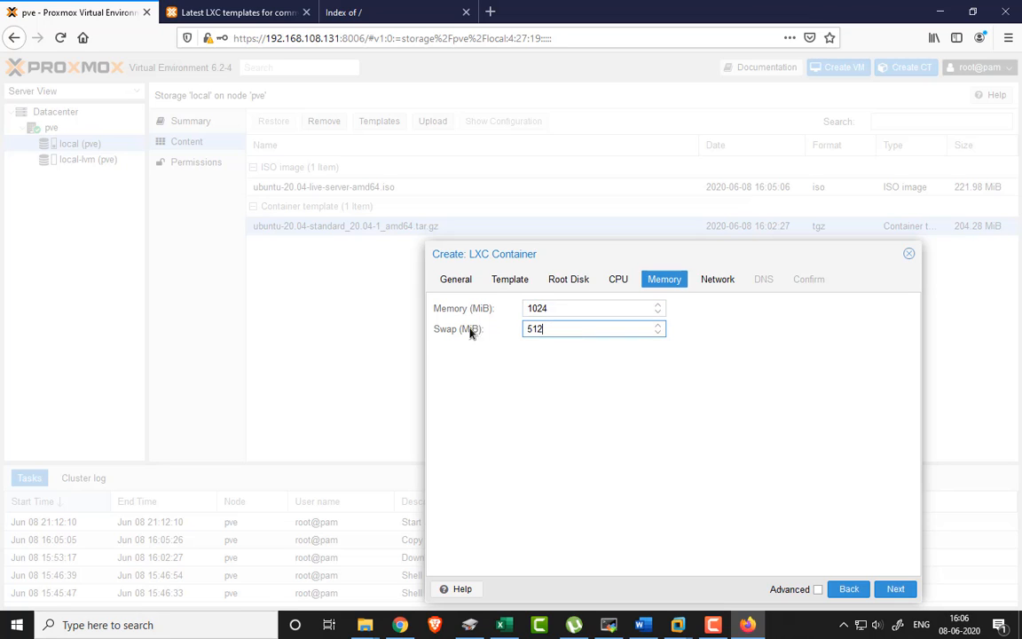
{"action": "type", "text": "1024"}
{"action": "left_click", "coordinate": [895, 589]}
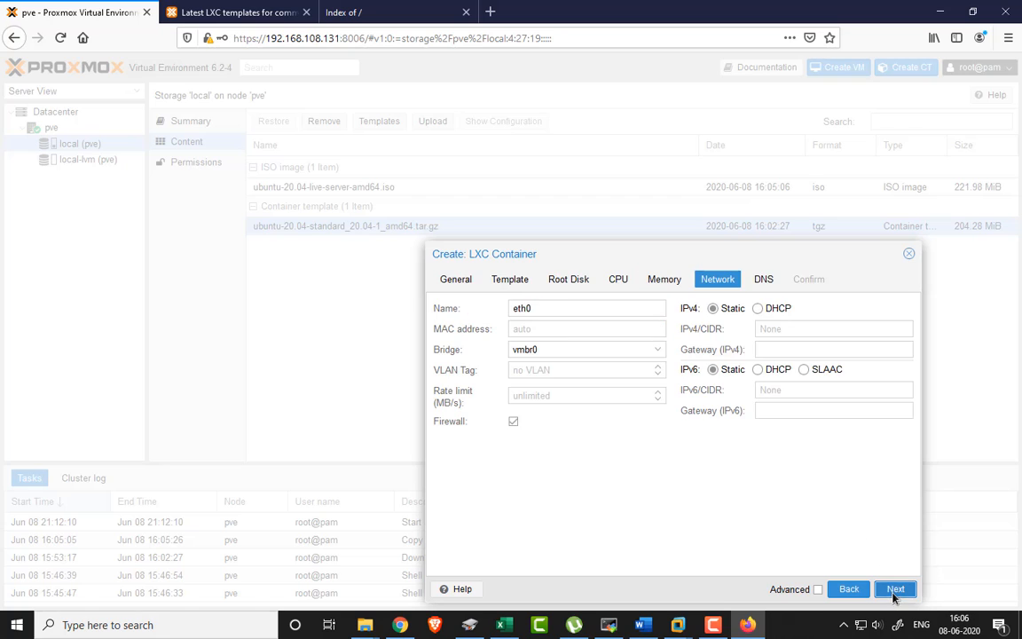
- Keep bridge vmbr0 and enter static IPv4 10.0.10.5/8 with gateway 10.0.10.6
{"action": "left_click", "coordinate": [547, 354]}
{"action": "left_click", "coordinate": [543, 352]}
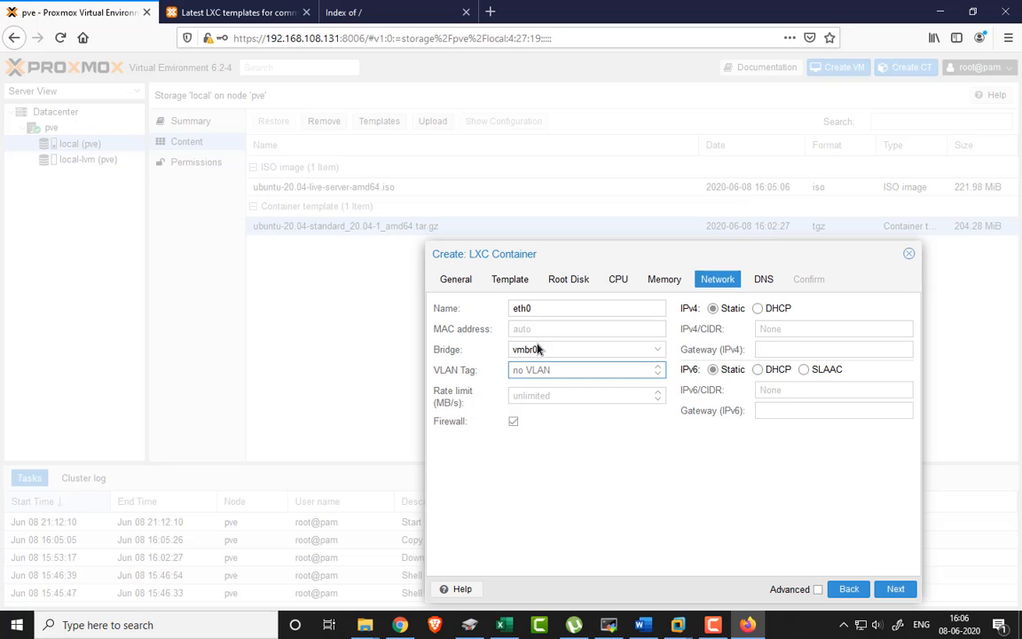
{"action": "left_click", "coordinate": [600, 348]}
{"action": "left_click", "coordinate": [714, 310]}
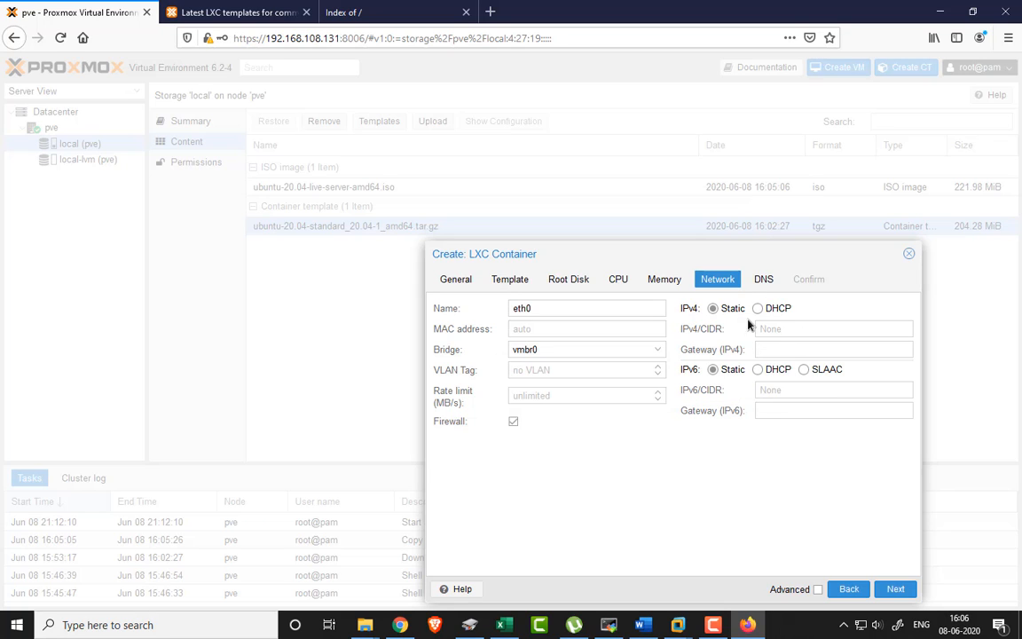
{"action": "left_click", "coordinate": [777, 330]}
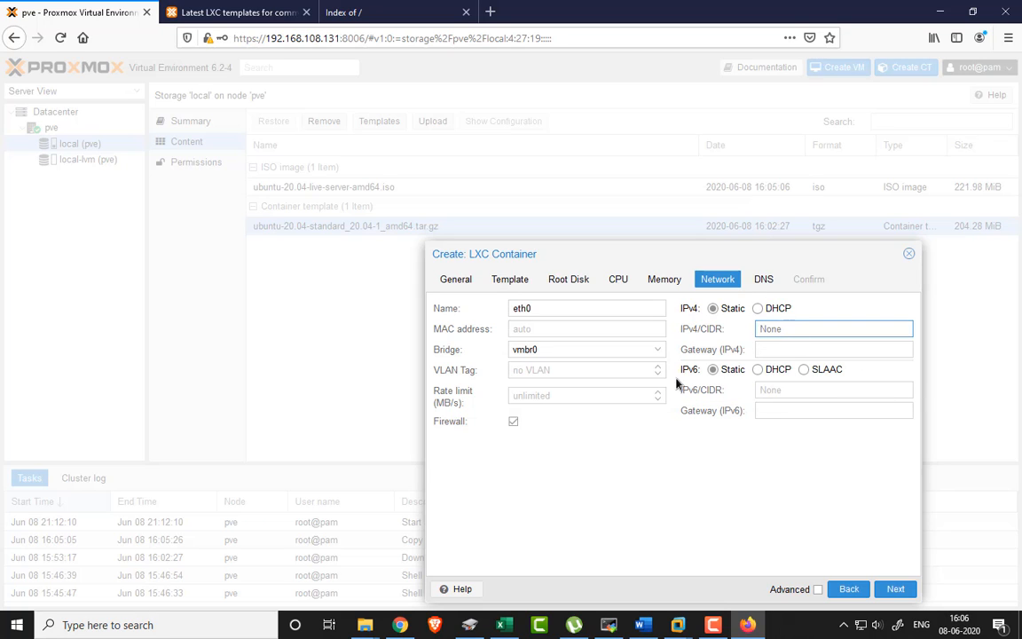
{"action": "type", "text": "10"}
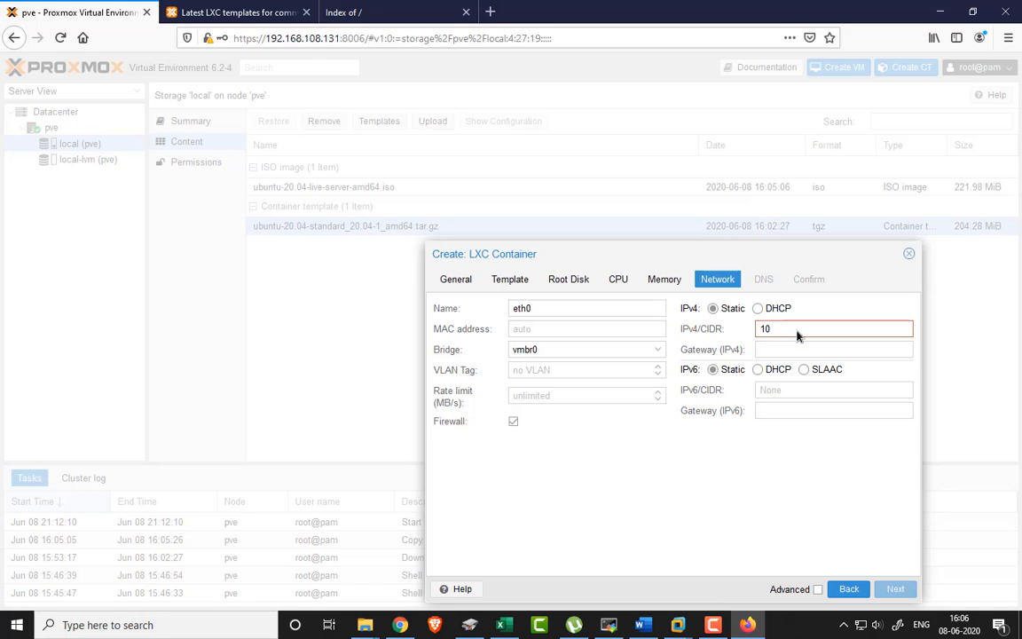
{"action": "type", "text": ".0.10.5/8"}
{"action": "left_click", "coordinate": [795, 349]}
{"action": "type", "text": "10."}
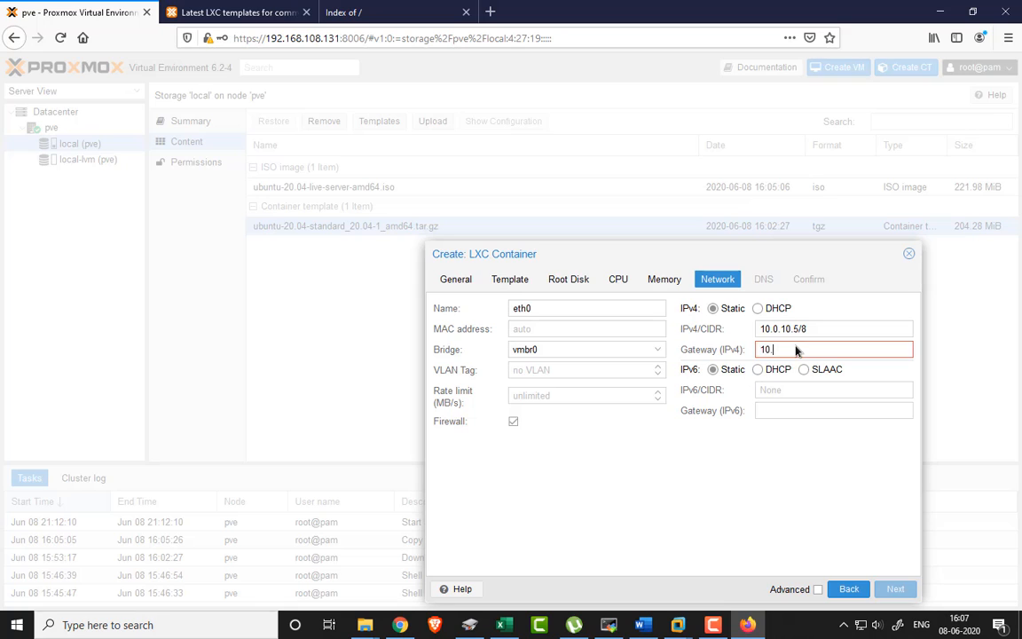
{"action": "type", "text": "0.10.6"}
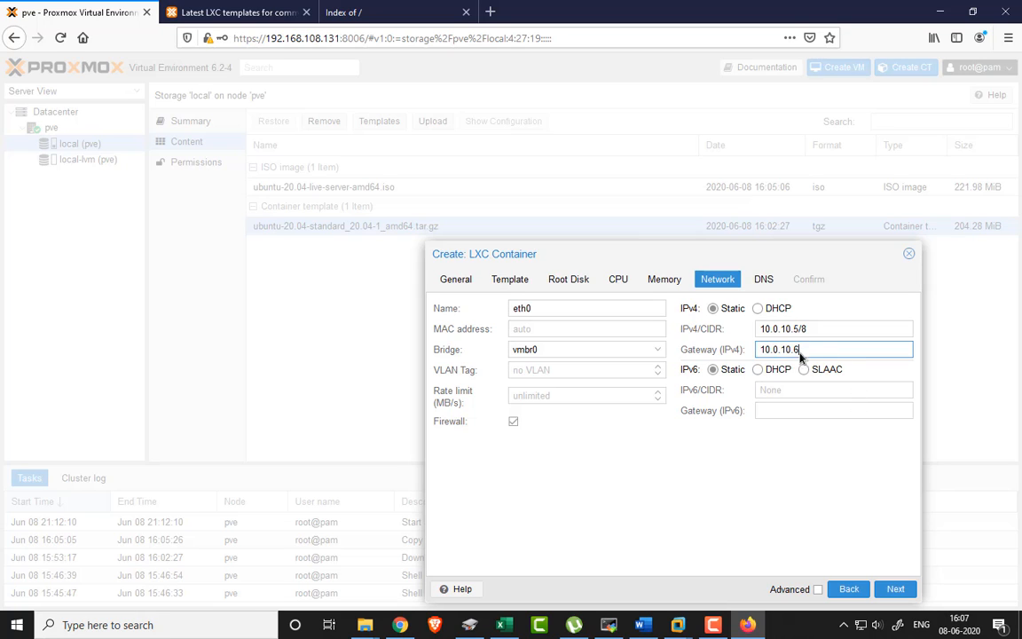
- Enter 8.8.8.8 as the DNS domain, review the summary, and finish creating CT 100
{"action": "left_click", "coordinate": [894, 590]}
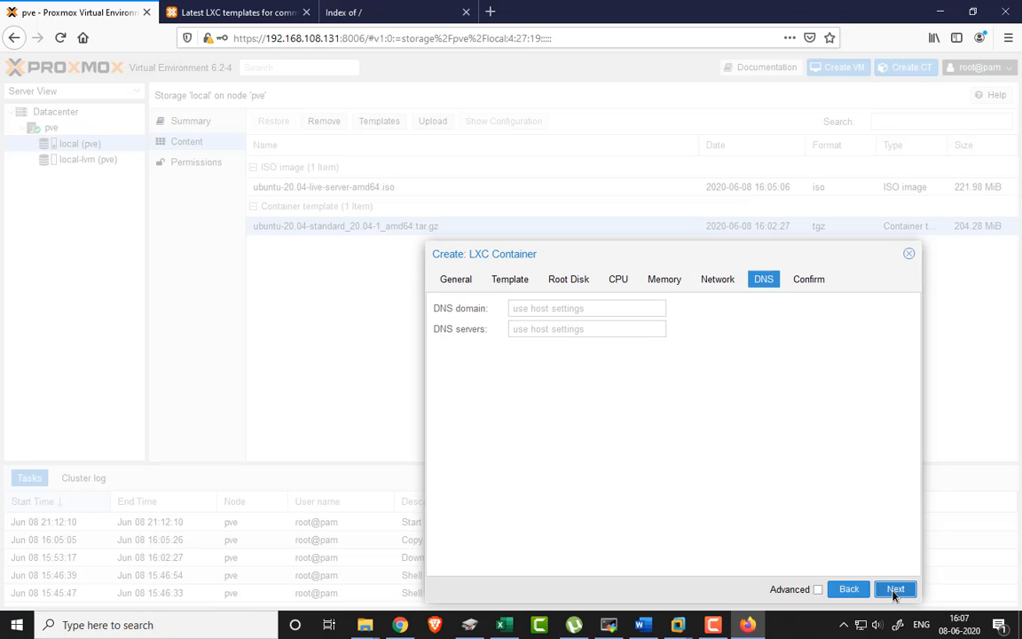
{"action": "left_click", "coordinate": [538, 310]}
{"action": "type", "text": "8.8.8.8"}
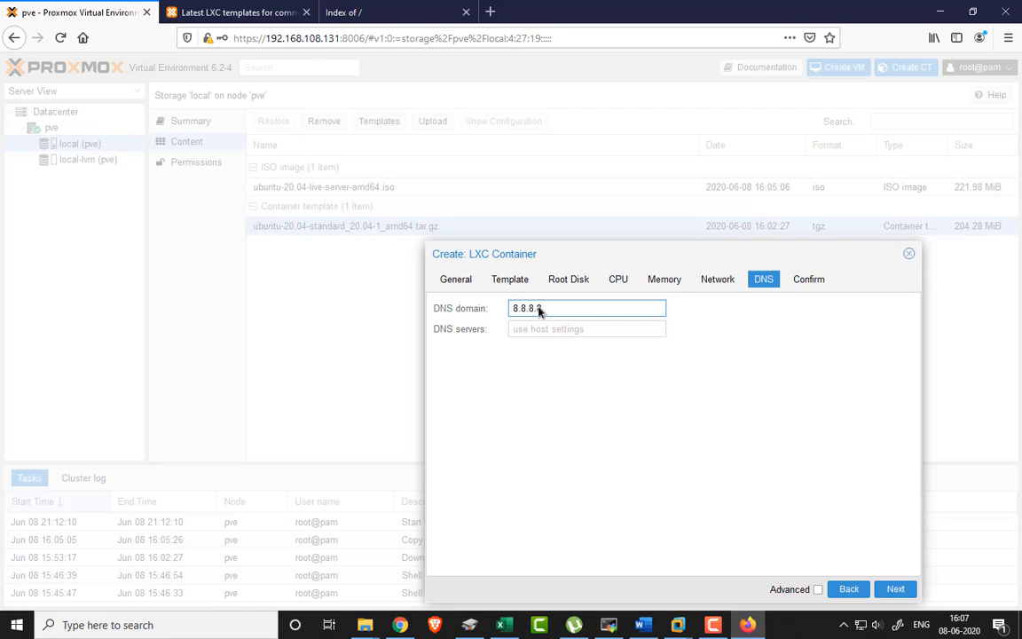
{"action": "left_click_drag", "start_coordinate": [543, 311], "coordinate": [399, 328]}
{"action": "left_click", "coordinate": [511, 329]}
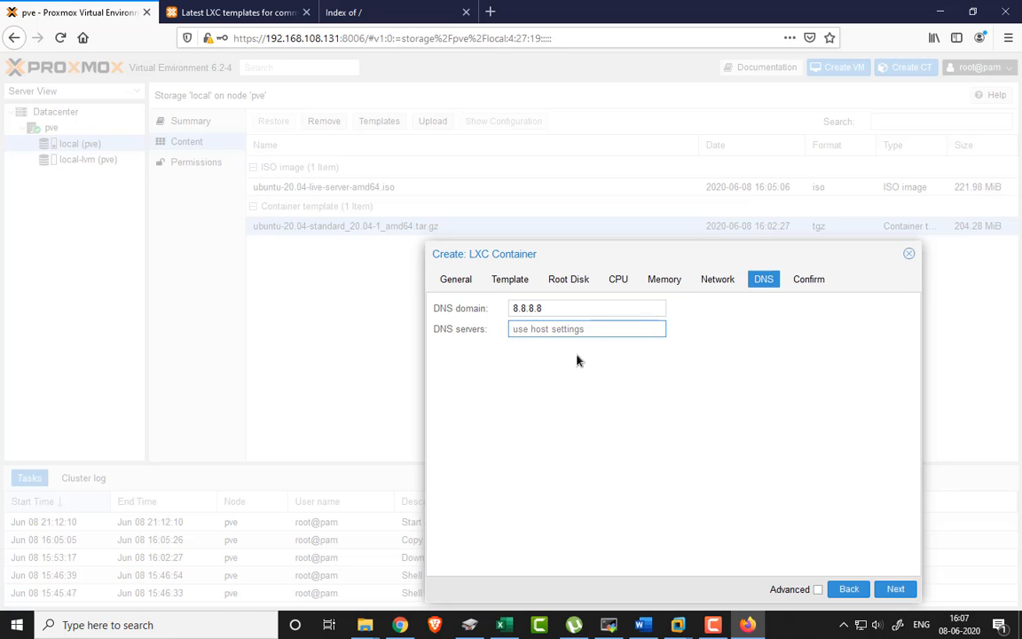
{"action": "left_click", "coordinate": [894, 588]}
{"action": "left_click", "coordinate": [896, 589]}
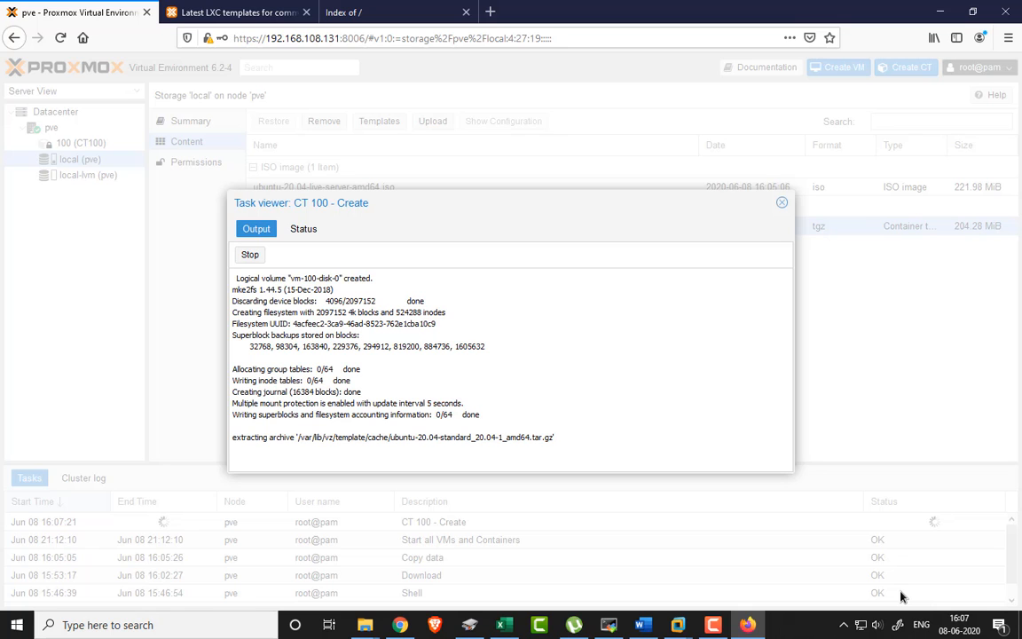
- Close the creation log, select container 100 in the tree and start it
{"action": "left_click_drag", "start_coordinate": [316, 437], "coordinate": [232, 437]}
{"action": "left_click", "coordinate": [782, 202]}
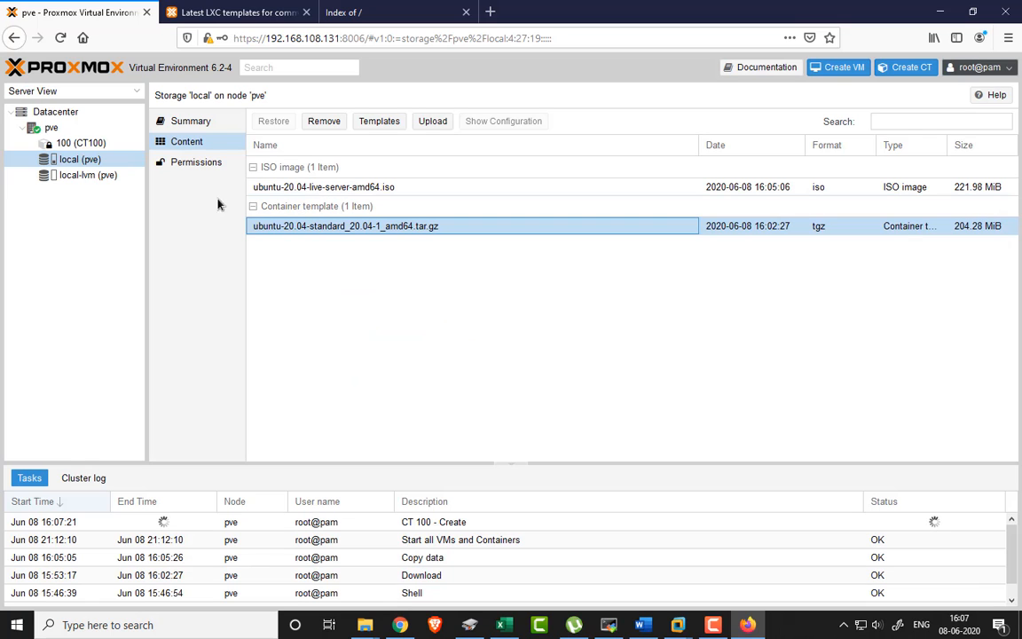
{"action": "left_click", "coordinate": [66, 146]}
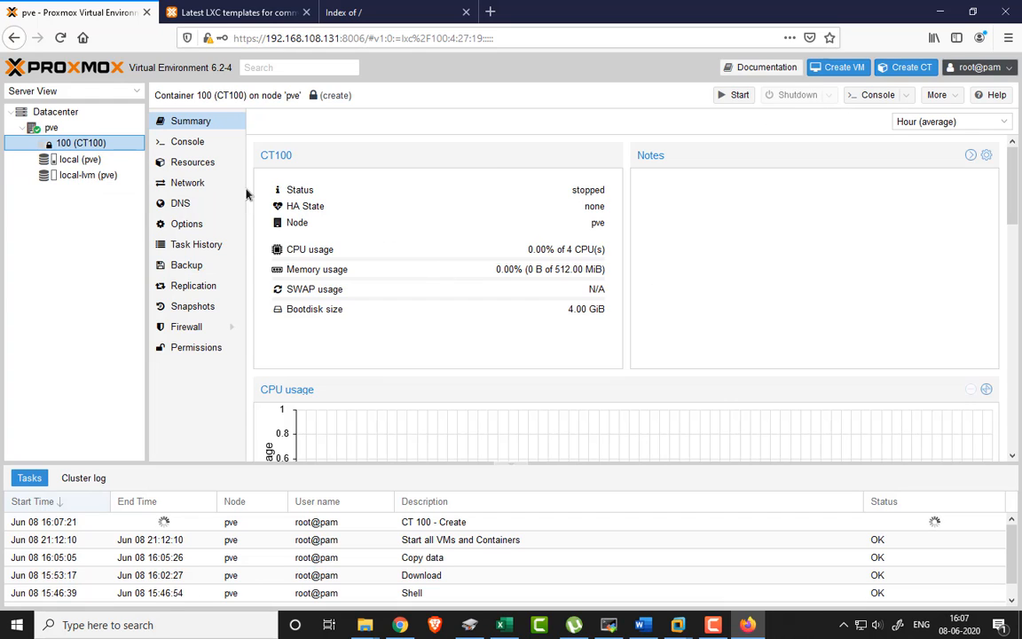
{"action": "left_click", "coordinate": [734, 94]}
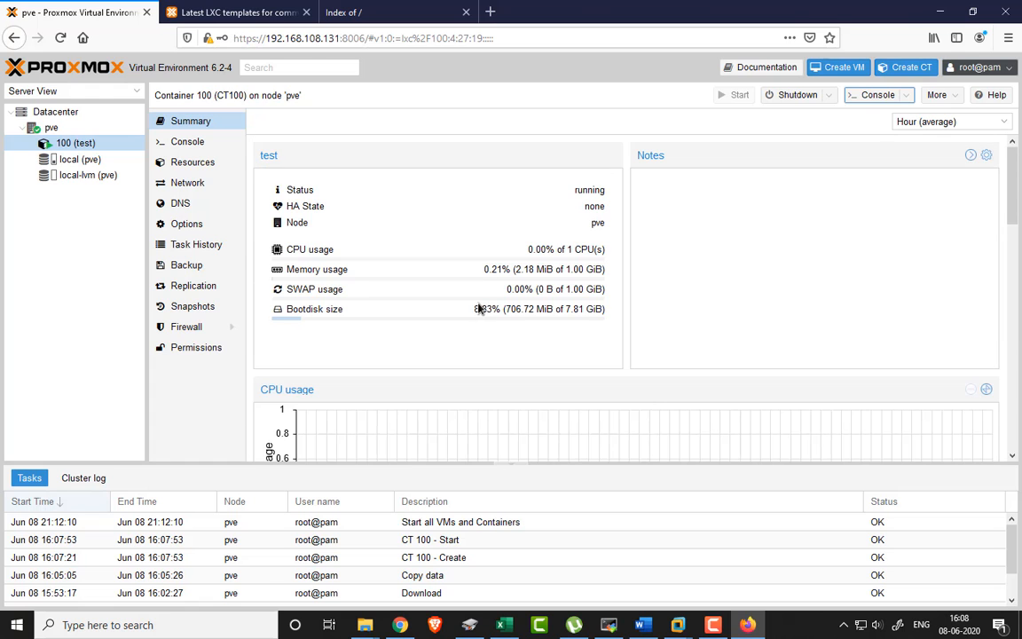
{"action": "left_click", "coordinate": [177, 142]}
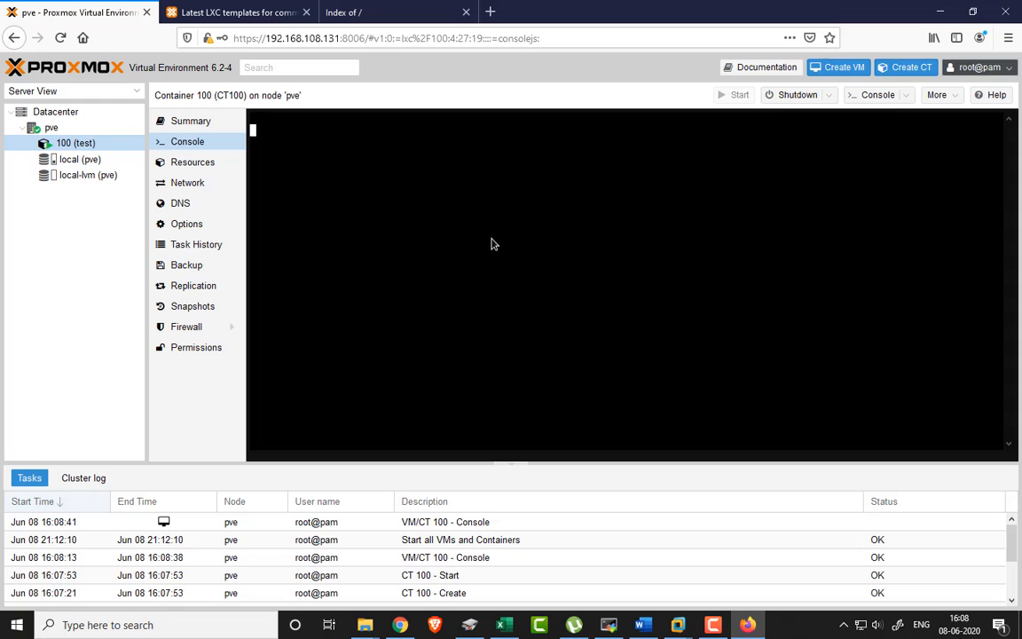
- Log in to the test container's console as root and view its resources
{"action": "type", "text": "root"}
{"action": "key", "text": "Return"}
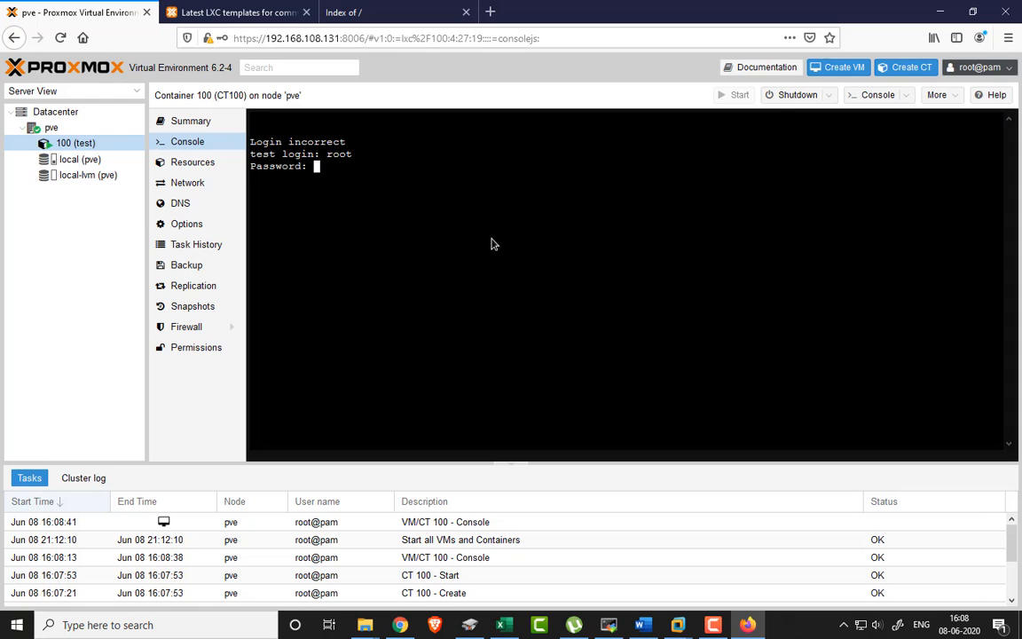
{"action": "key", "text": "Return"}
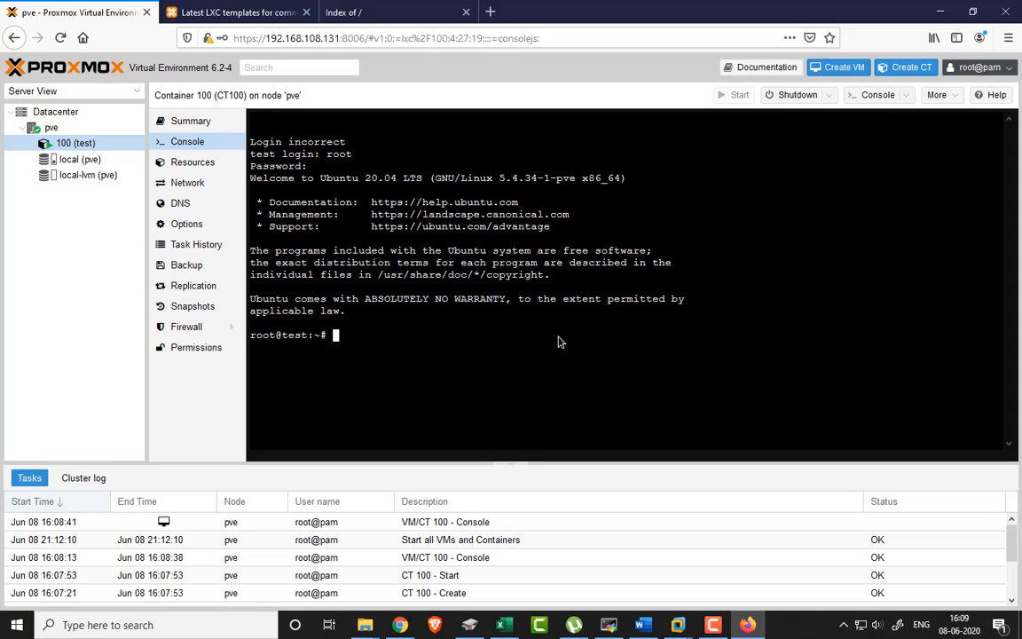
{"action": "left_click", "coordinate": [178, 165]}
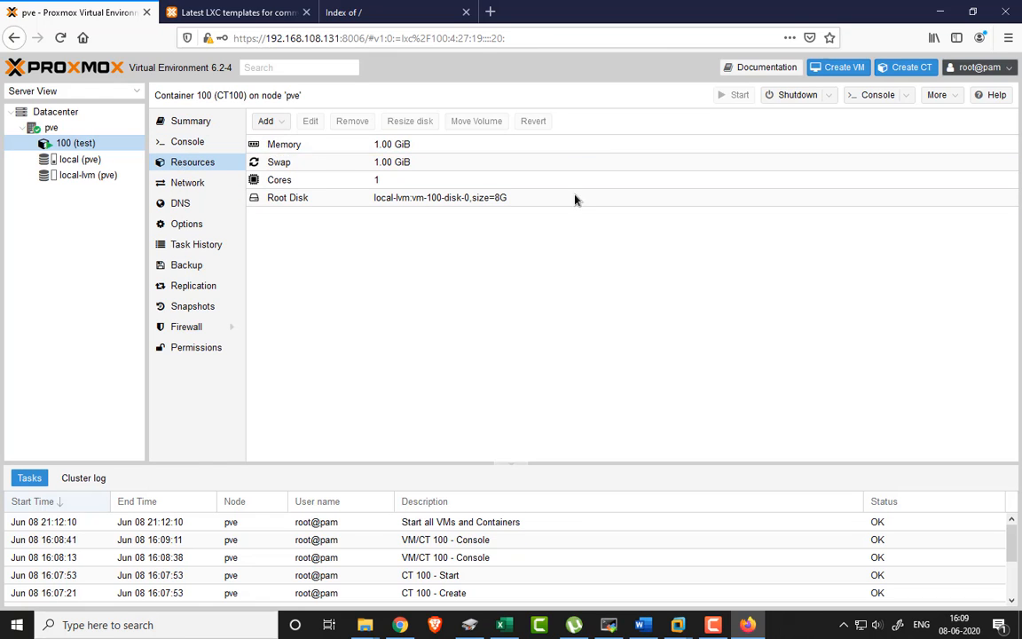
- Inspect container 100's resources, opening the root disk resize dialog and cancelling without changes
{"action": "left_click", "coordinate": [268, 121]}
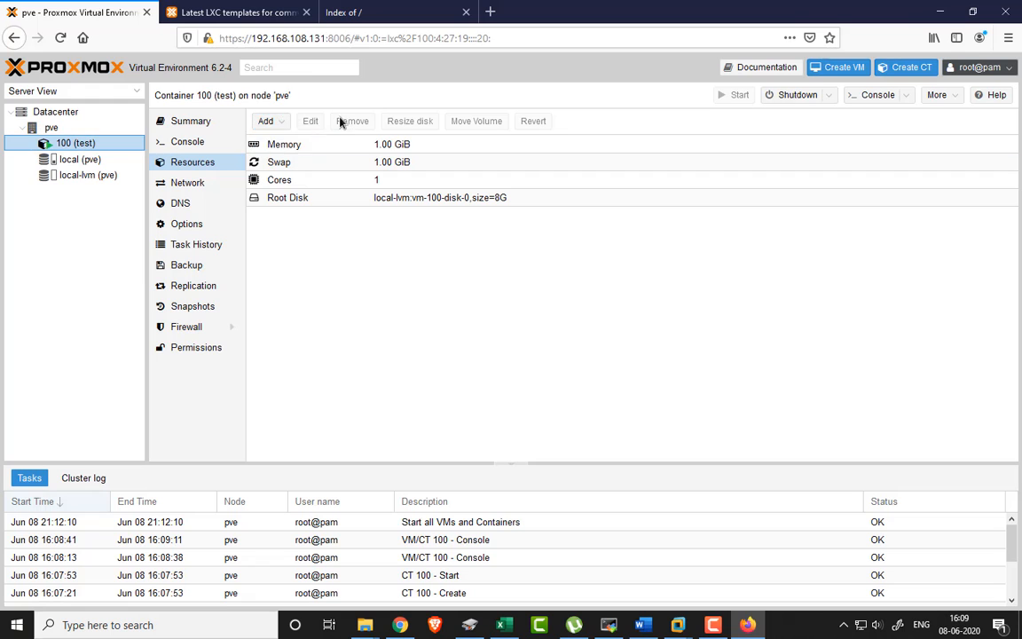
{"action": "left_click", "coordinate": [285, 197]}
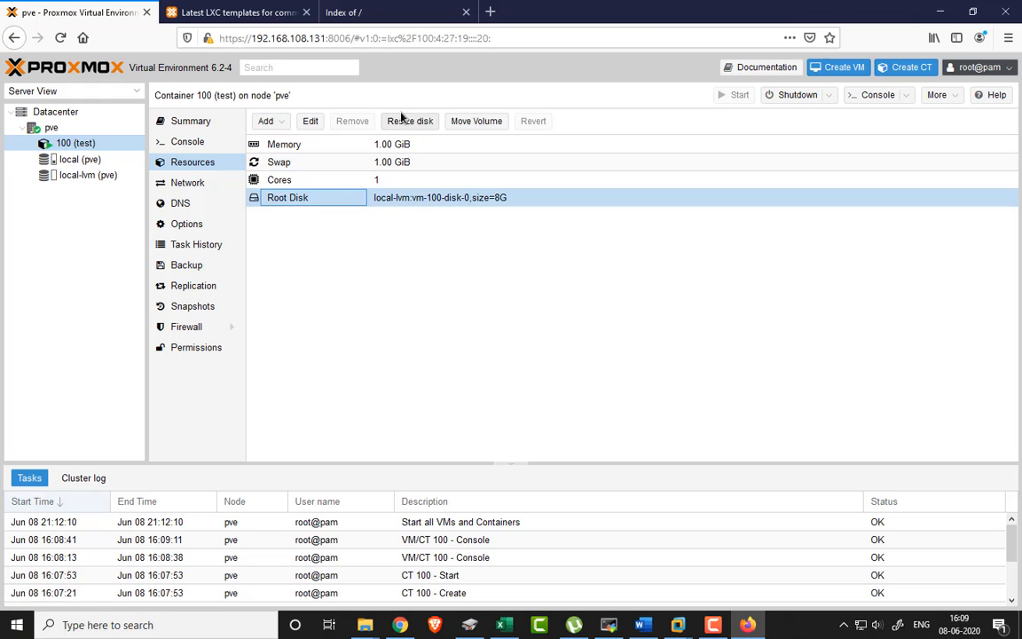
{"action": "left_click", "coordinate": [410, 123]}
{"action": "left_click", "coordinate": [609, 285]}
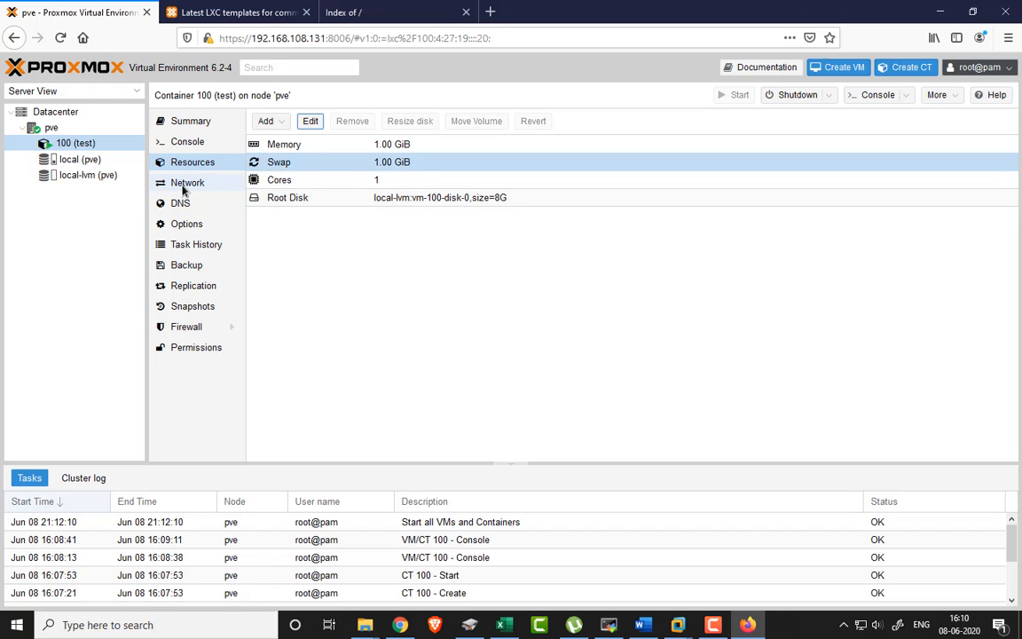
- Look over container 100's network interfaces and DNS settings, then move to its snapshot list
{"action": "left_click", "coordinate": [183, 188]}
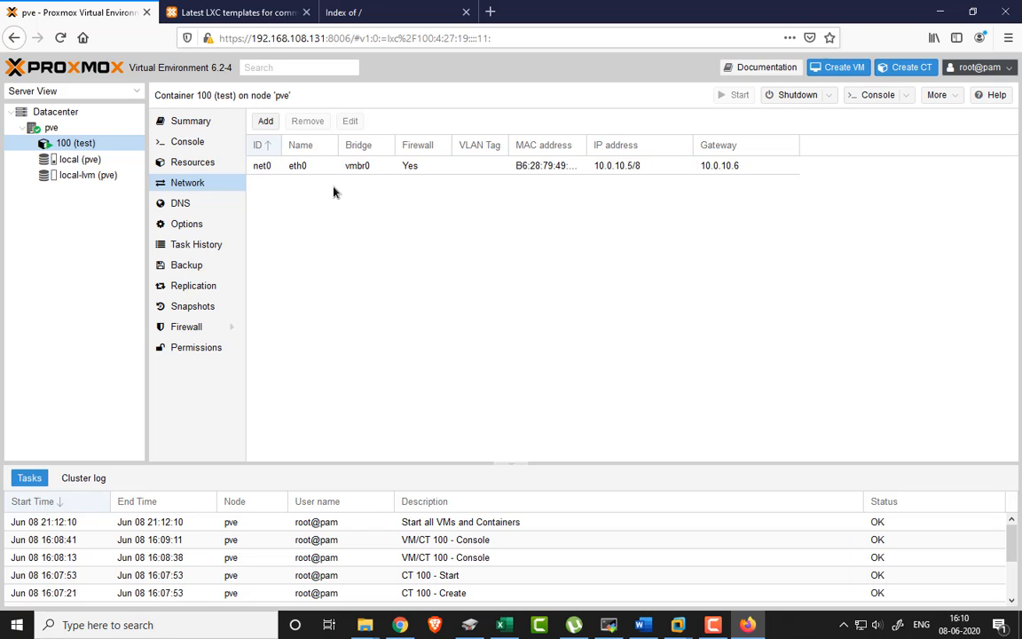
{"action": "left_click", "coordinate": [189, 210]}
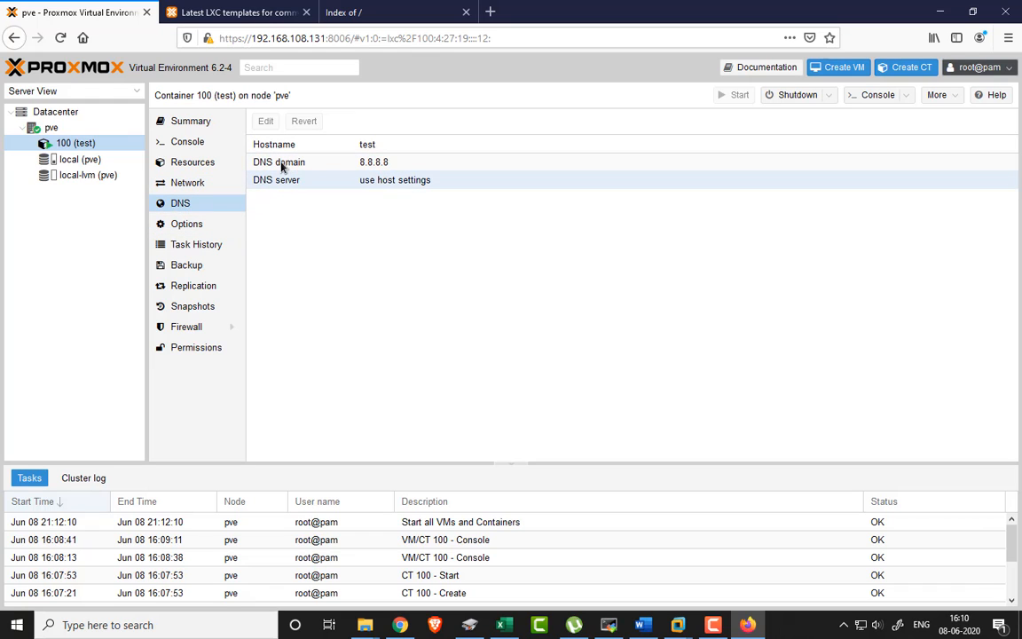
{"action": "left_click", "coordinate": [194, 311]}
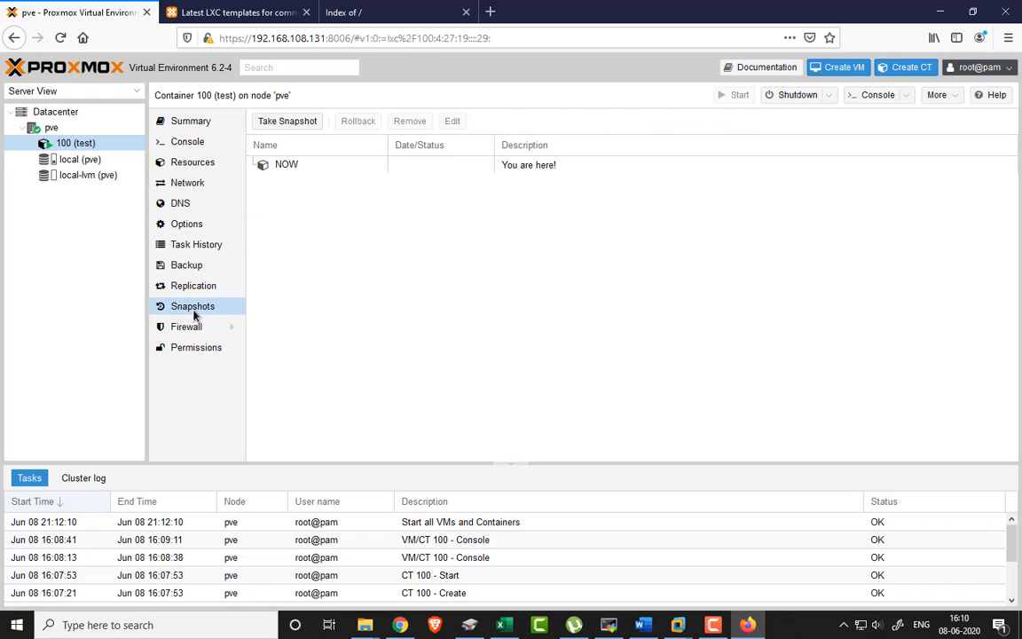
- Take a snapshot of container 100 named 'snap1' with description 'my first snap'
{"action": "left_click", "coordinate": [276, 121]}
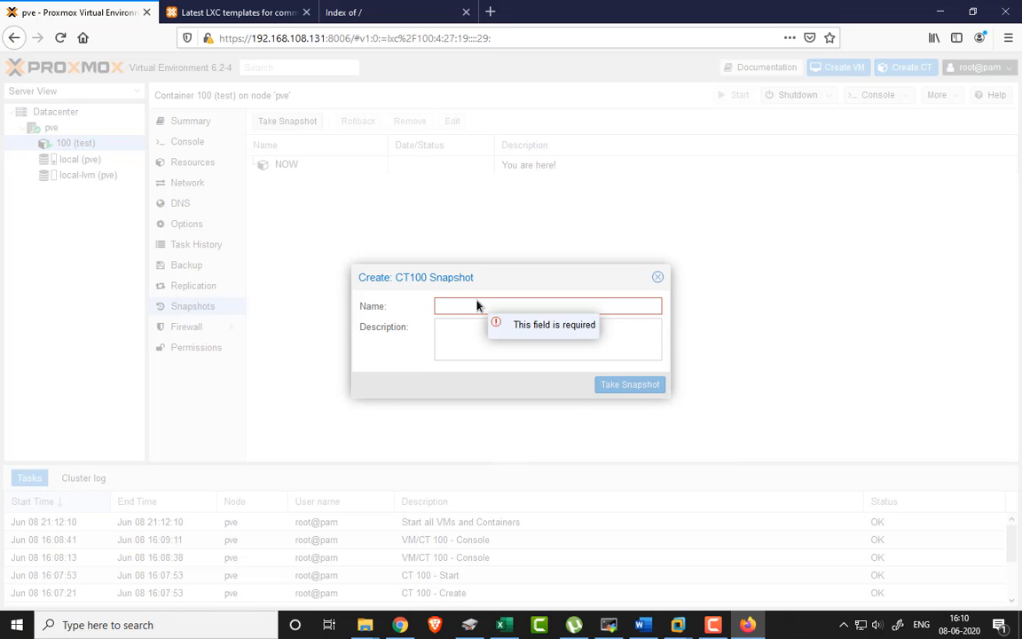
{"action": "type", "text": "snap1"}
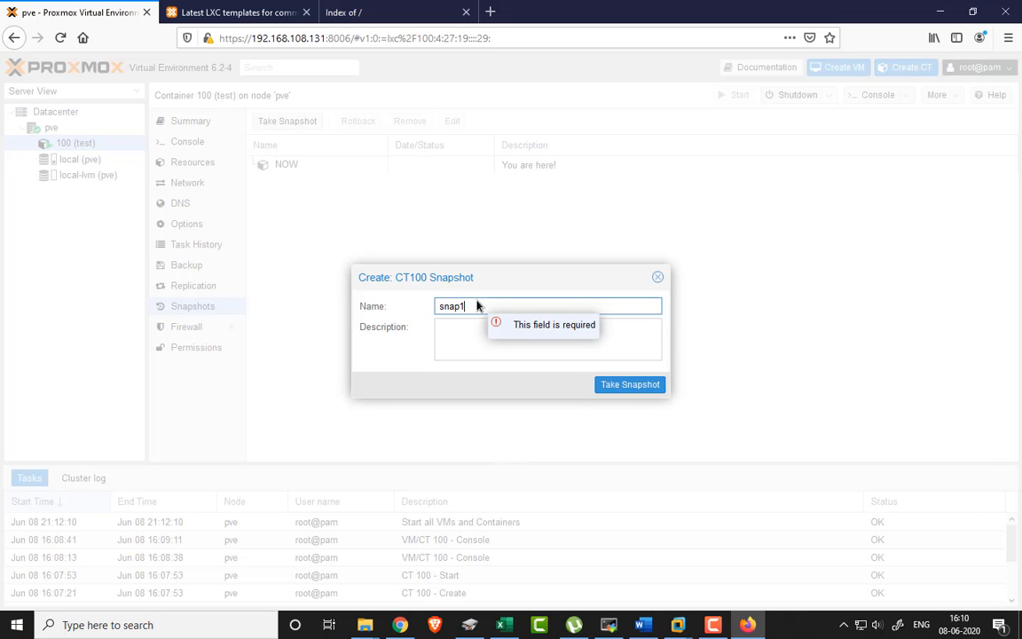
{"action": "left_click", "coordinate": [457, 344]}
{"action": "type", "text": "sdfsdf"}
{"action": "key", "text": "BackSpace"}
{"action": "key", "text": "BackSpace"}
{"action": "key", "text": "BackSpace"}
{"action": "key", "text": "BackSpace"}
{"action": "key", "text": "BackSpace"}
{"action": "key", "text": "BackSpace"}
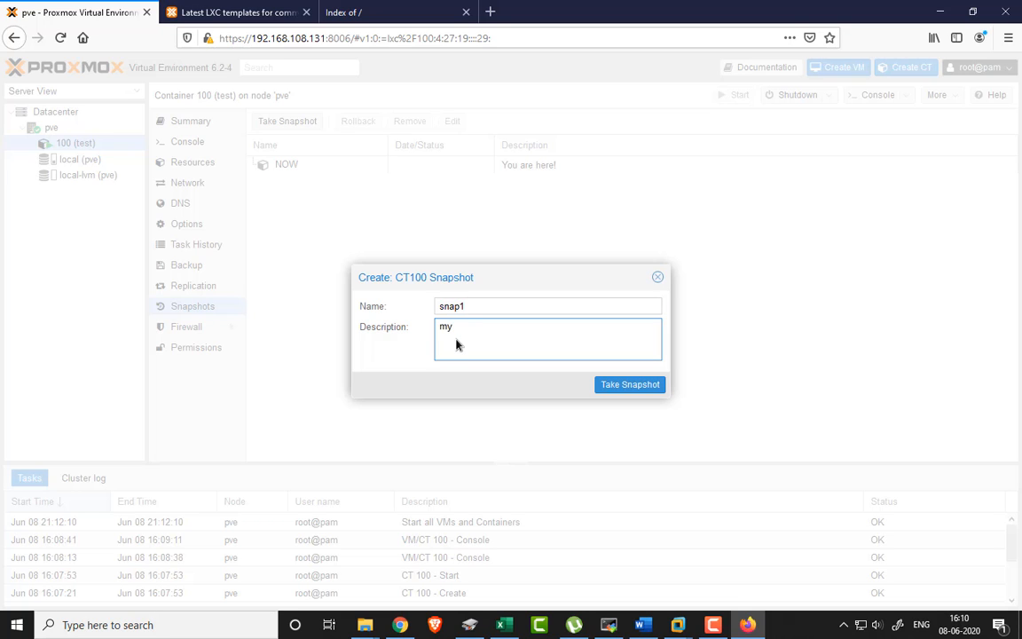
{"action": "type", "text": "my first snam"}
{"action": "left_click", "coordinate": [625, 386]}
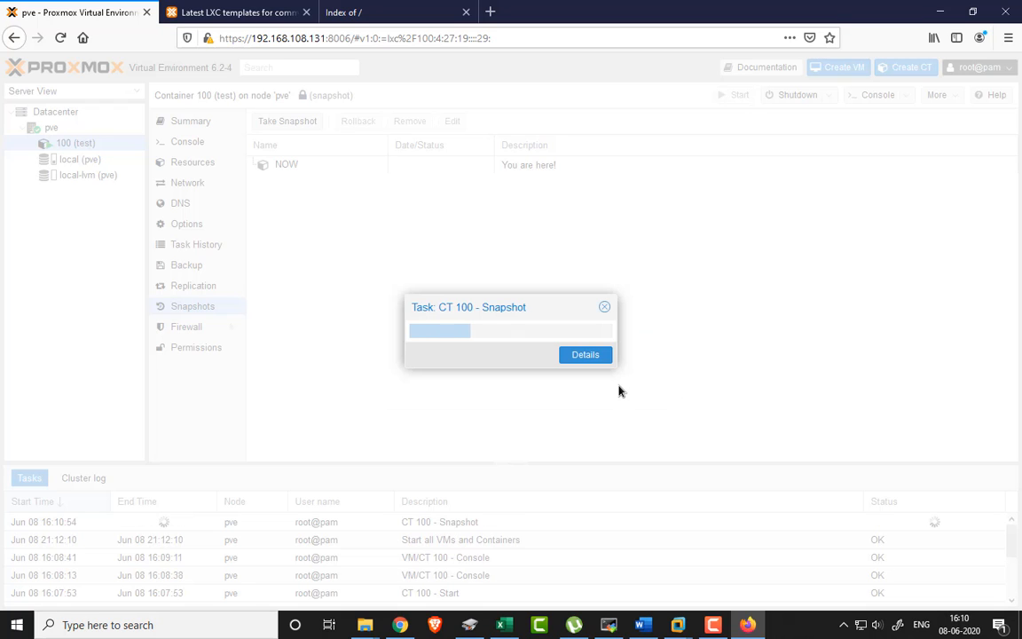